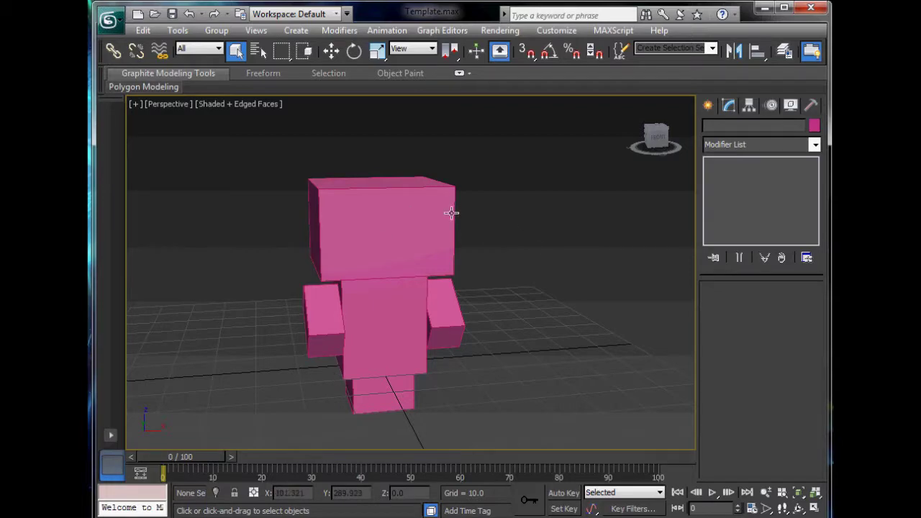
Open the Material Editor, and in File Explorer move character336-1 and character336-2 from the character336 folder into the Box Art folder
key("m")
left_click_drag(668, 131, 252, 34)
key("alt+Tab")
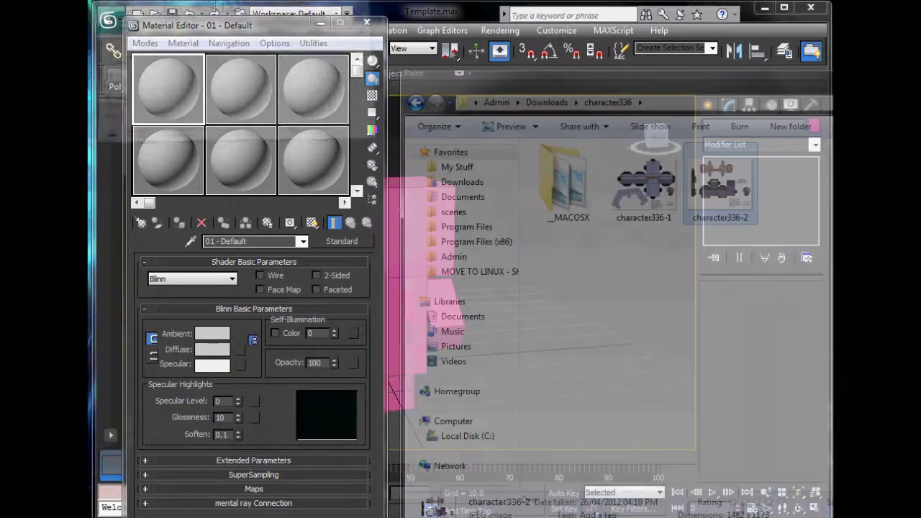
left_click_drag(753, 287, 712, 277)
left_click_drag(782, 317, 650, 173)
key("ctrl+x")
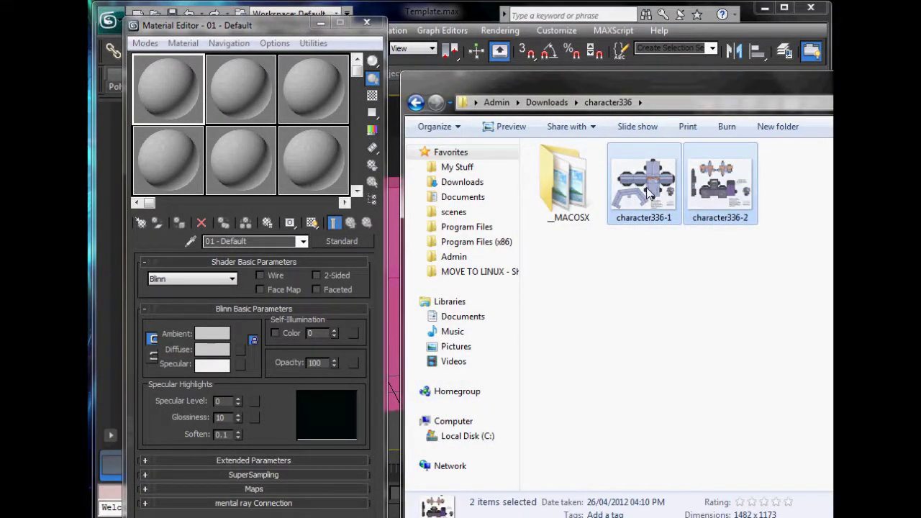
key("alt+F4")
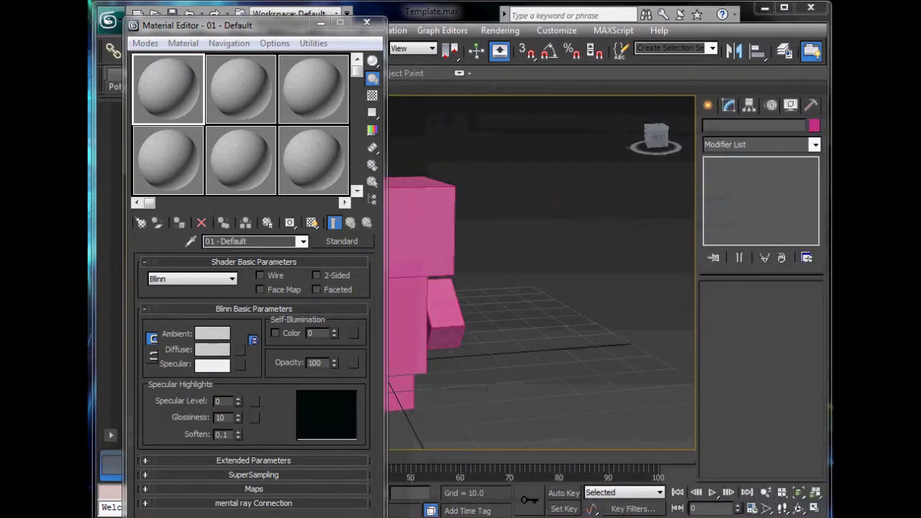
left_click_drag(590, 514, 613, 218)
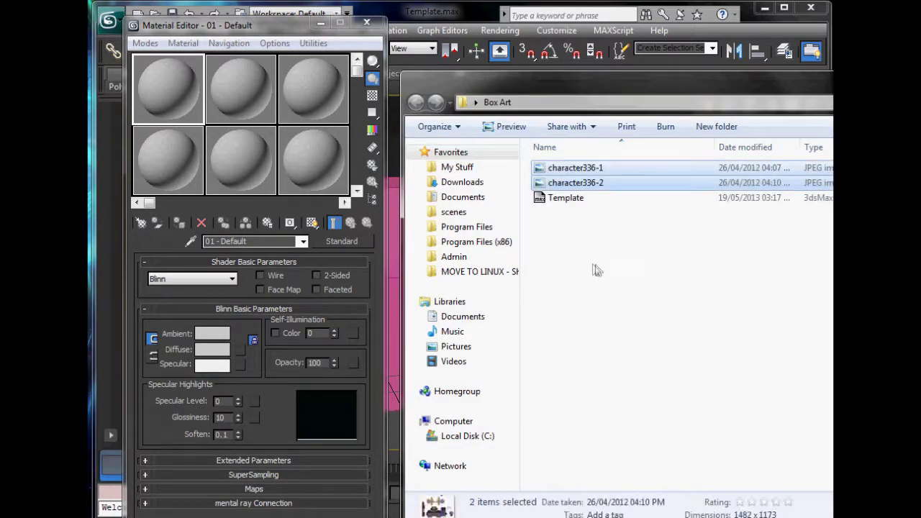
Rename the image character336-1 as Head and character336-2 as Body
left_click(590, 168)
left_click(590, 168)
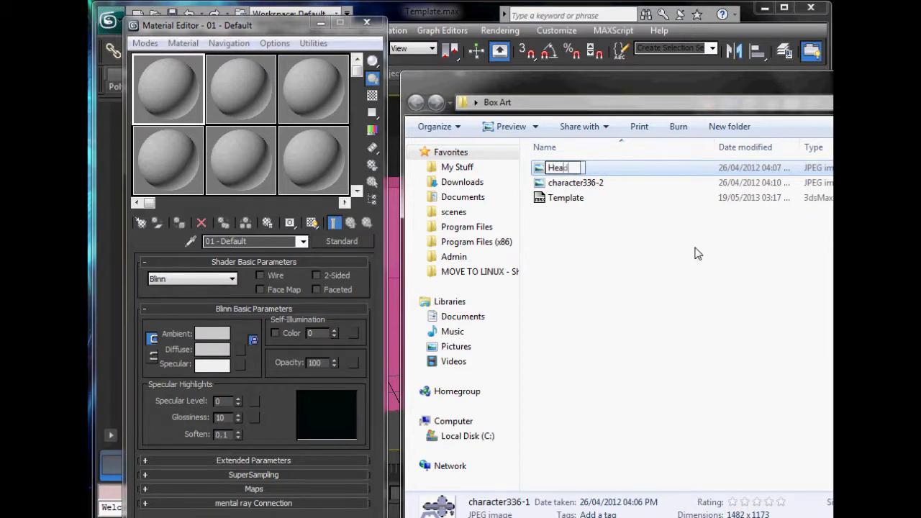
type("Head")
key("Return")
left_click(581, 171)
key("F2")
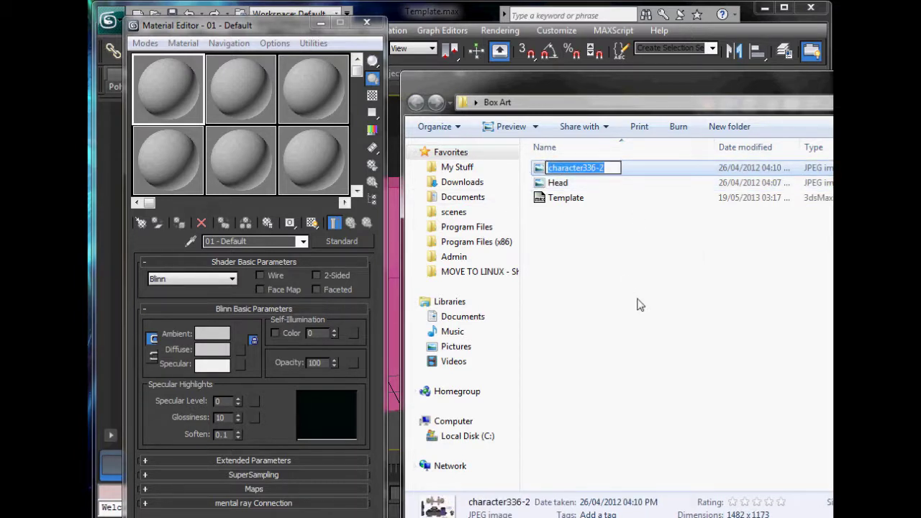
type("Body")
key("Return")
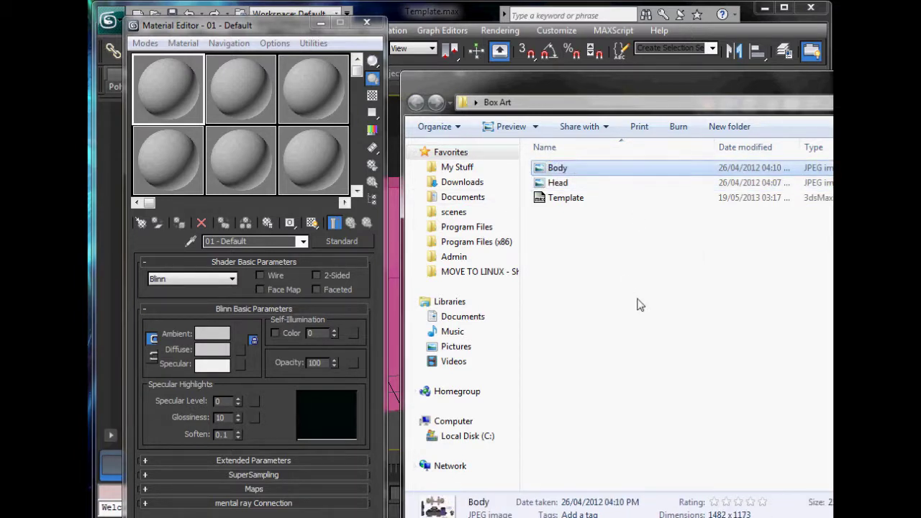
Load the Head image into the first material sample slot and the Body image into the second
left_click_drag(557, 183, 174, 99)
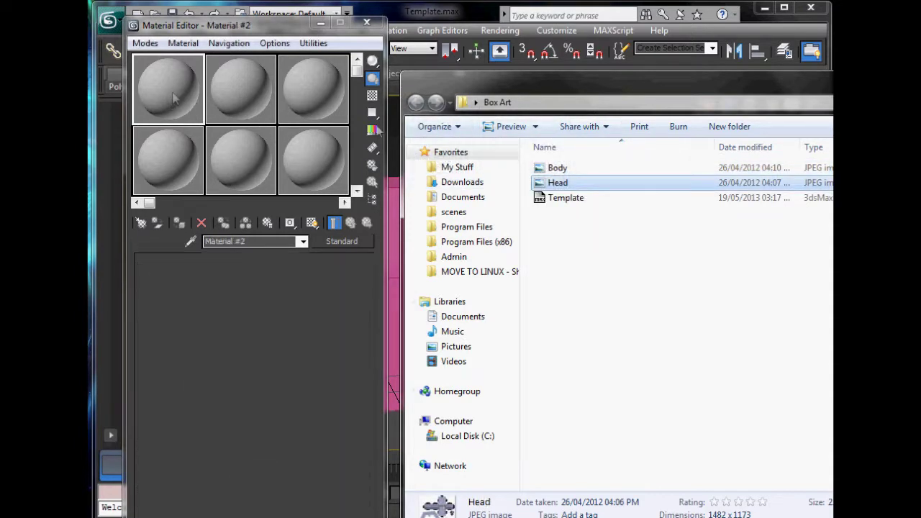
left_click_drag(566, 173, 245, 97)
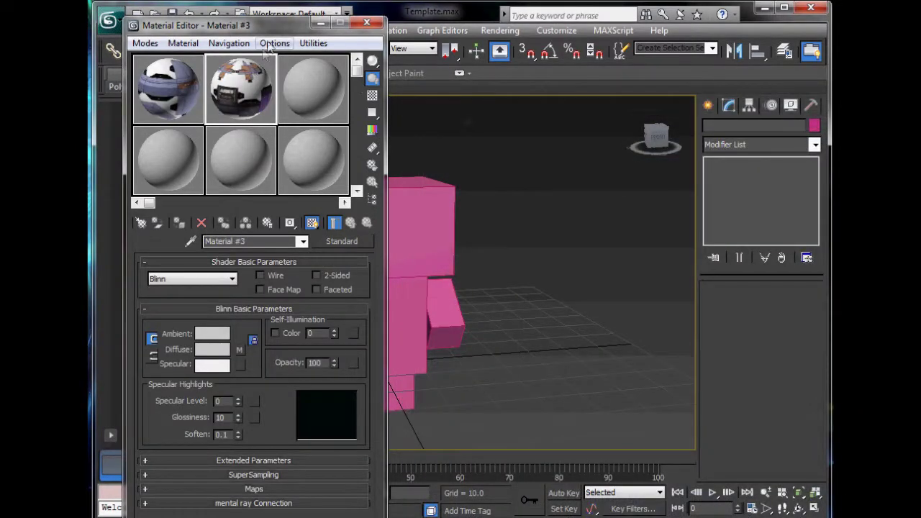
Assign the Head image material to the character's head box, and close the Material Editor with the head selected
left_click_drag(265, 31, 670, 73)
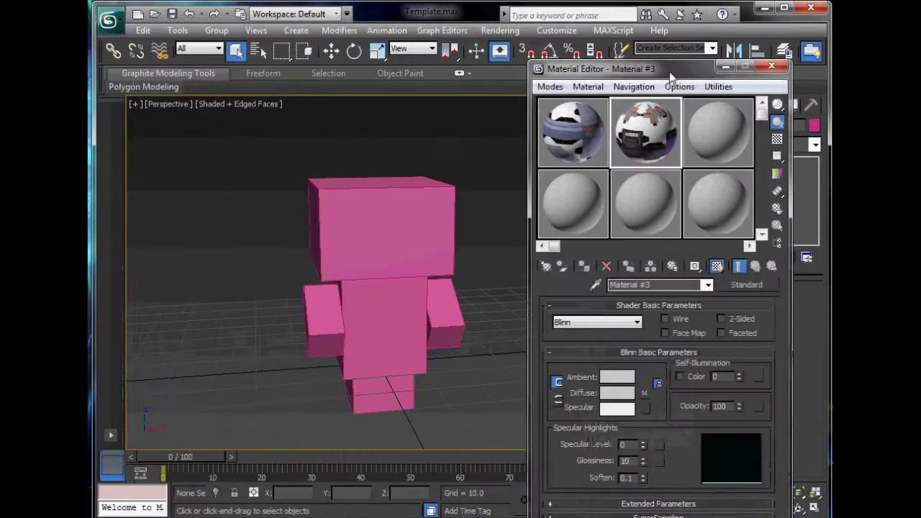
left_click_drag(405, 222, 417, 226)
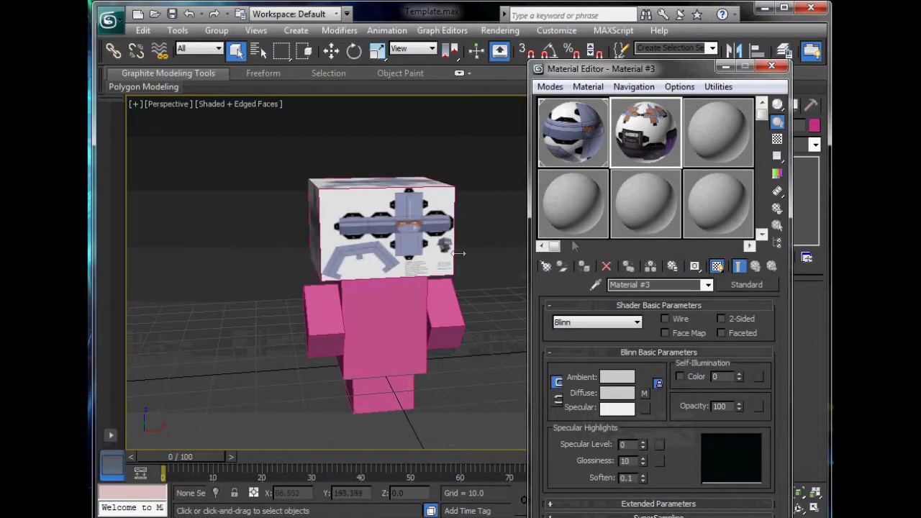
left_click(424, 237)
left_click(772, 65)
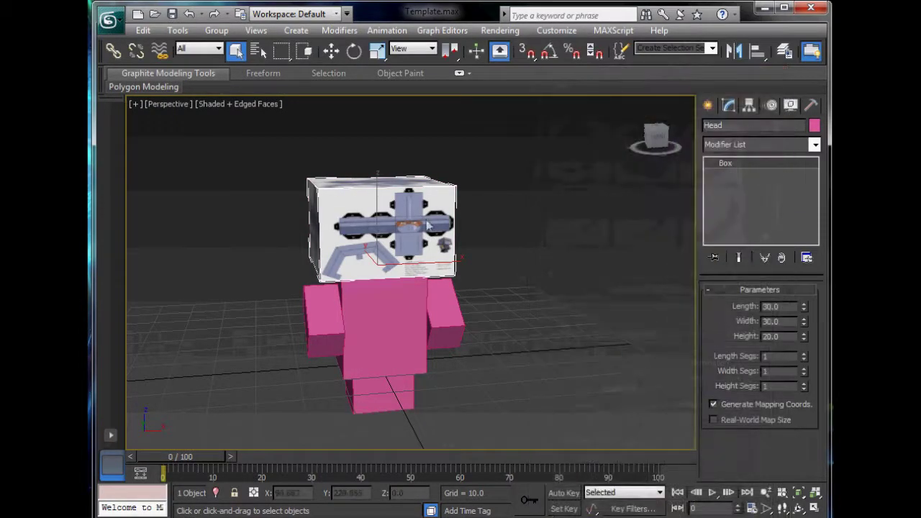
Isolate the head box so that the other body parts are hidden
right_click(363, 229)
left_click(420, 114)
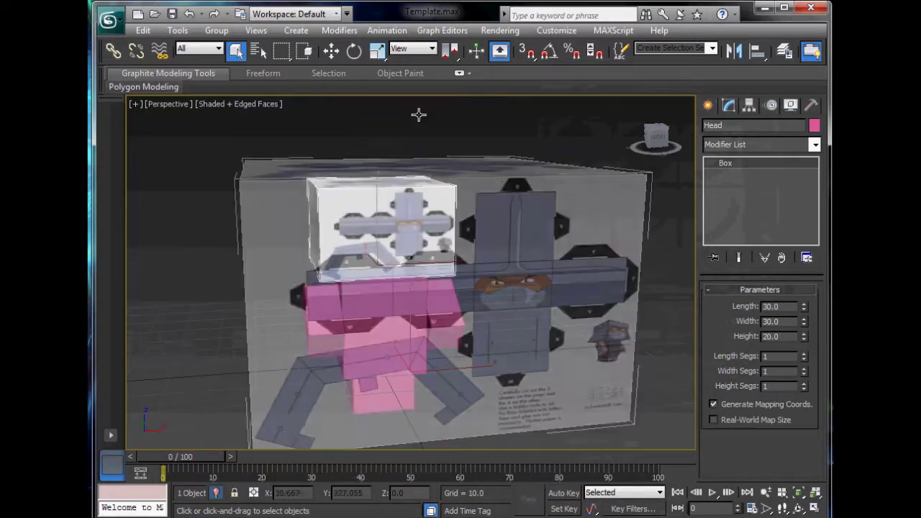
left_click(526, 121)
scroll(506, 220, "down", 3)
middle_click_drag(506, 220, 474, 206)
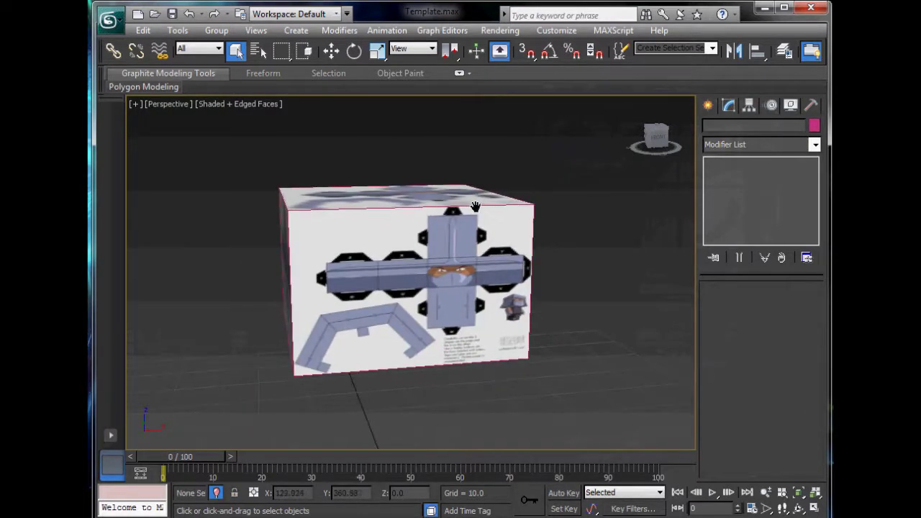
mouse_move(536, 263)
middle_mouse_down("alt")
mouse_move(555, 251)
mouse_move(649, 253)
mouse_move(544, 263)
middle_mouse_up("alt")
Add an Edit Poly modifier to the head box and select its front polygon
left_click(527, 203)
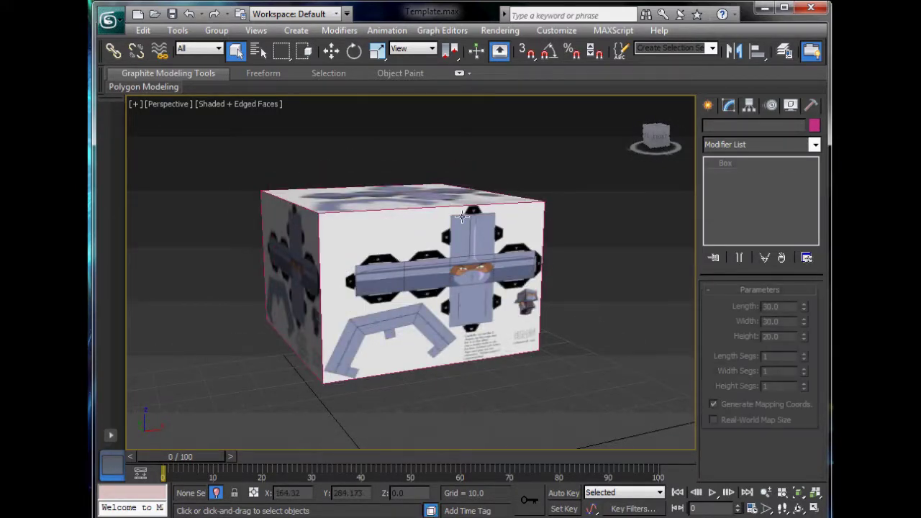
left_click(741, 144)
key("e")
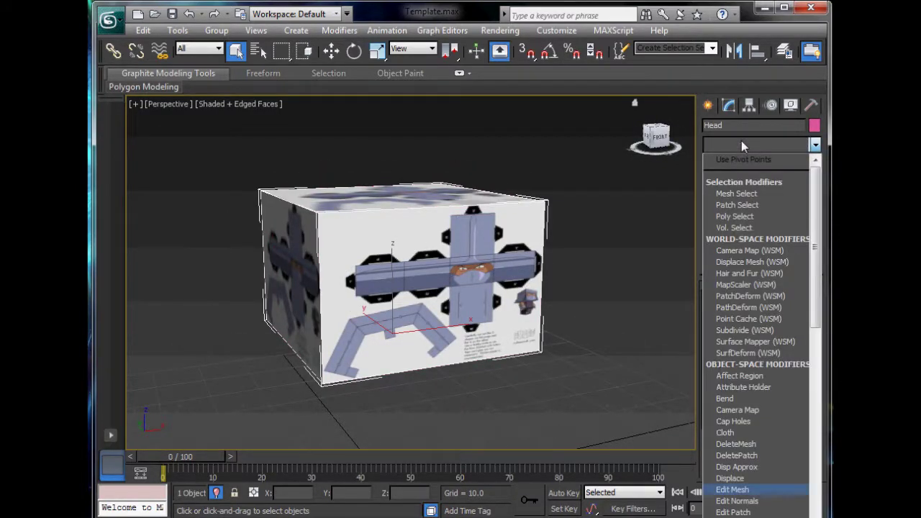
left_click(741, 194)
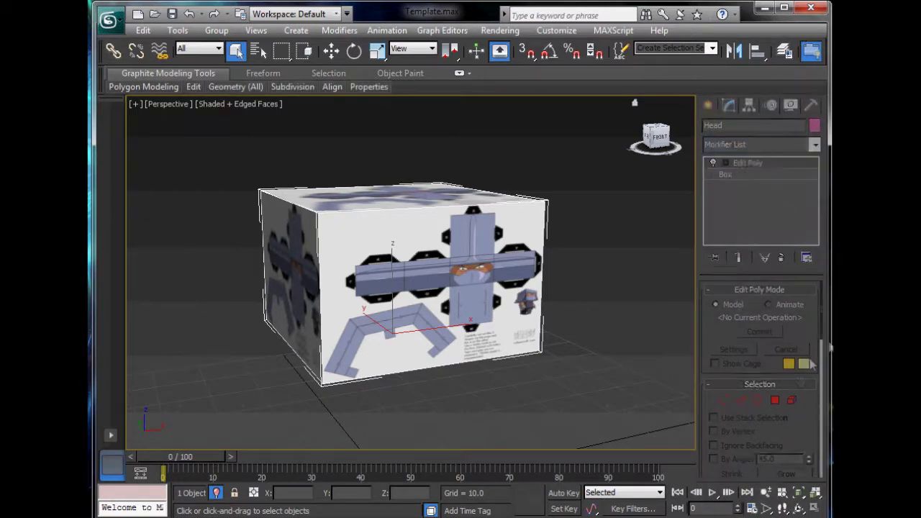
left_click(775, 401)
left_click(450, 248)
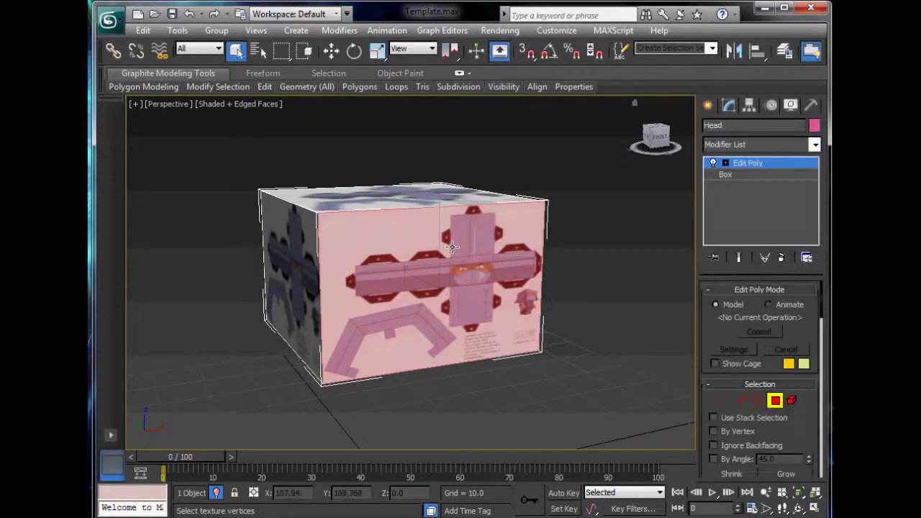
Add an Unwrap UVW modifier on the selected front polygon and show Head.jpg as the UV editor's background
middle_click_drag(449, 324, 287, 328, "alt")
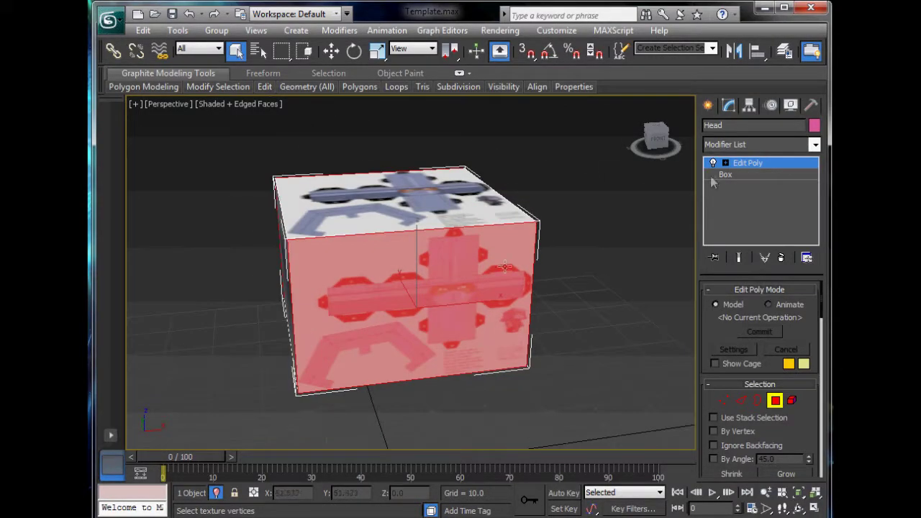
left_click(751, 145)
type("u")
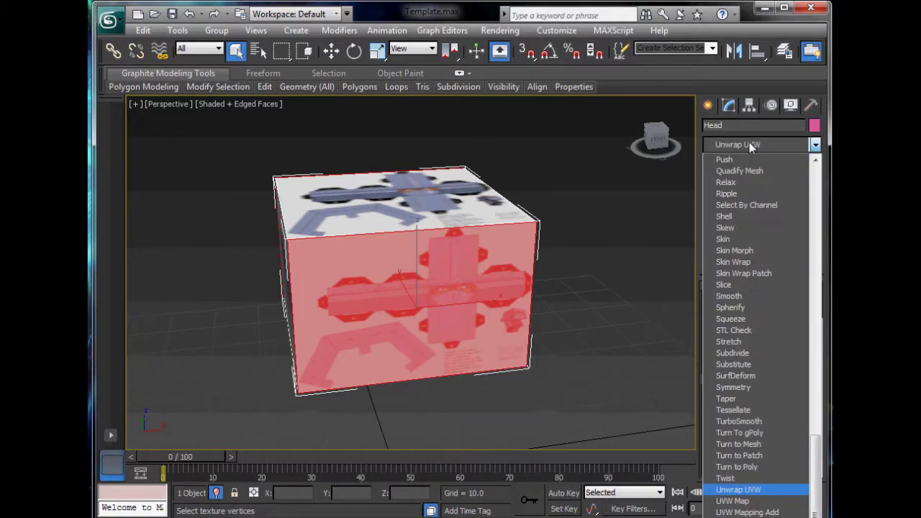
key("Return")
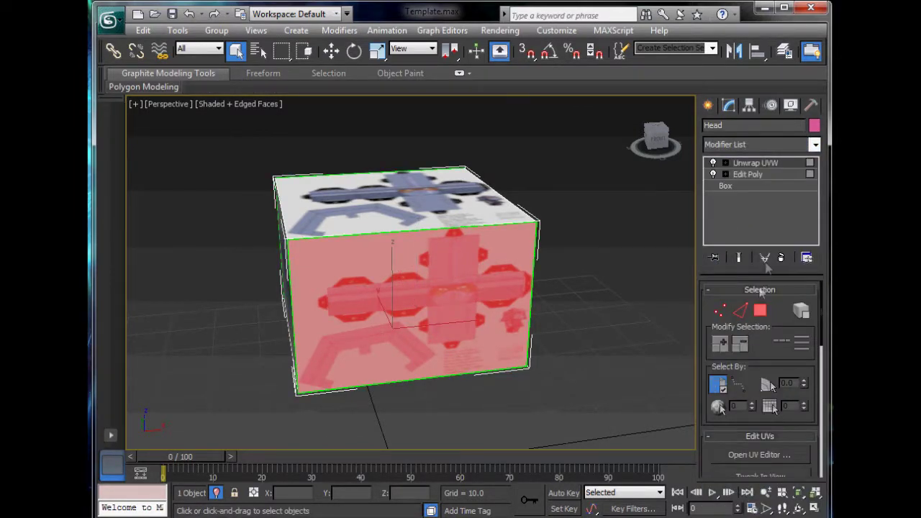
left_click(764, 455)
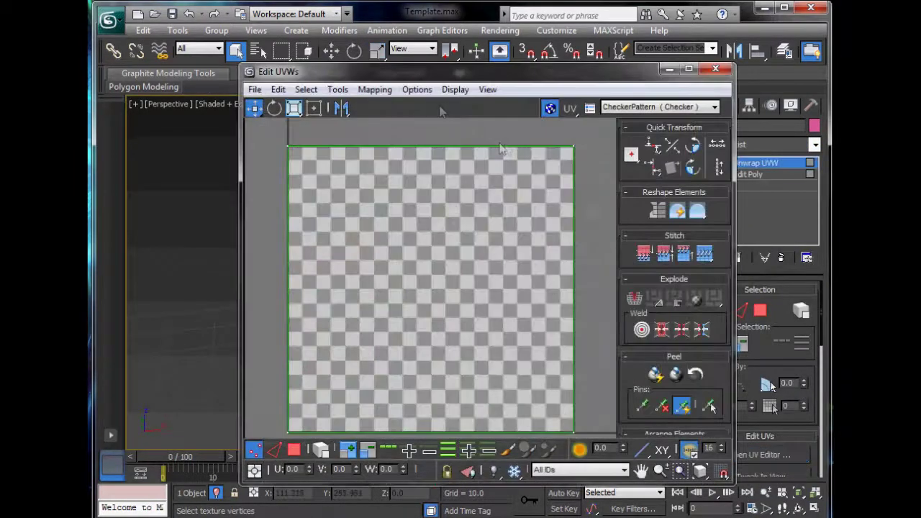
left_click(651, 107)
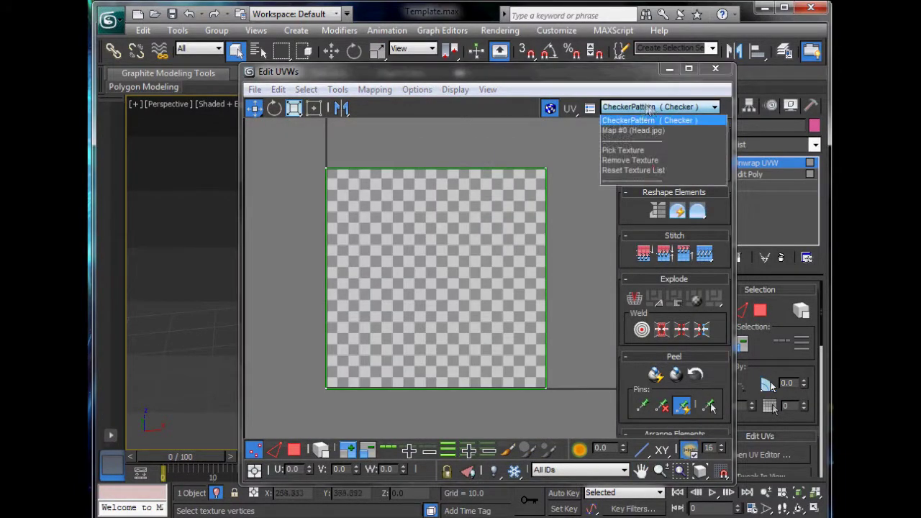
left_click(640, 131)
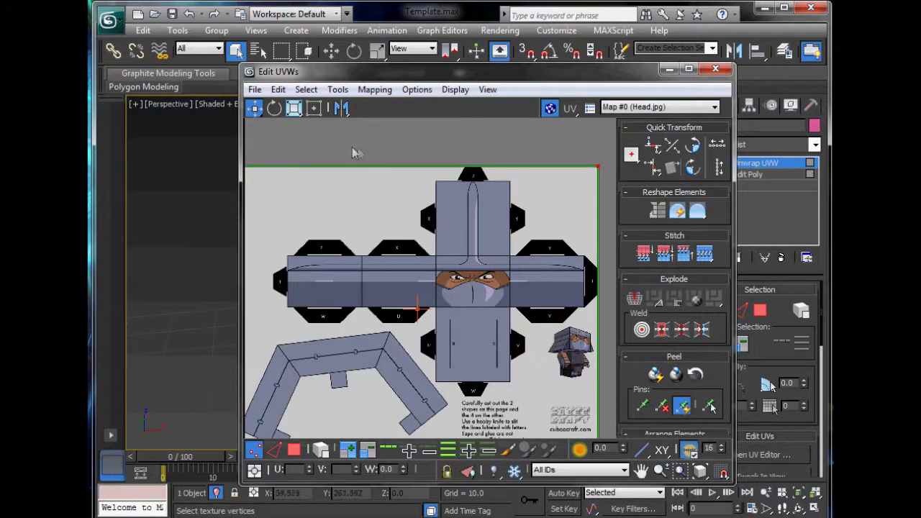
Scale the front face's UVs down uniformly to a small rectangle roughly the size of the template's face panel
scroll(385, 146, "down", 2)
left_click(294, 107)
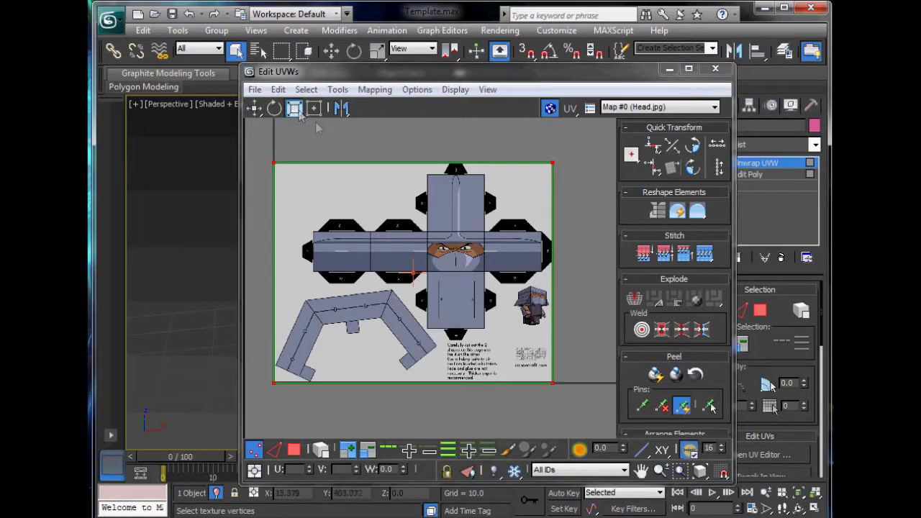
left_click_drag(277, 163, 467, 508)
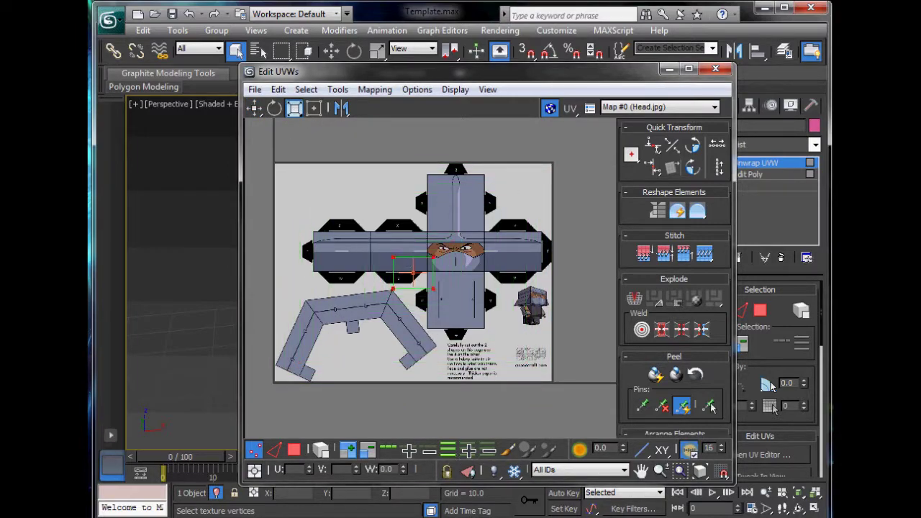
left_click_drag(428, 72, 668, 62)
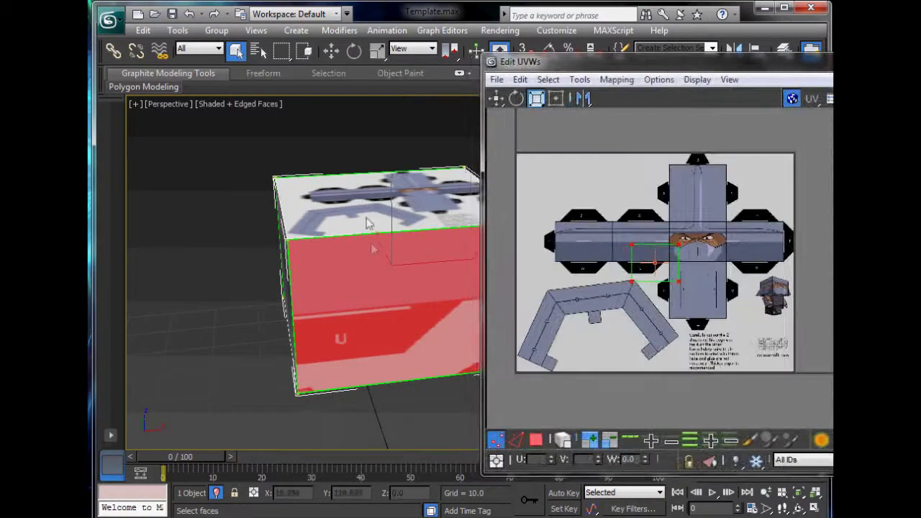
middle_click_drag(391, 221, 258, 221)
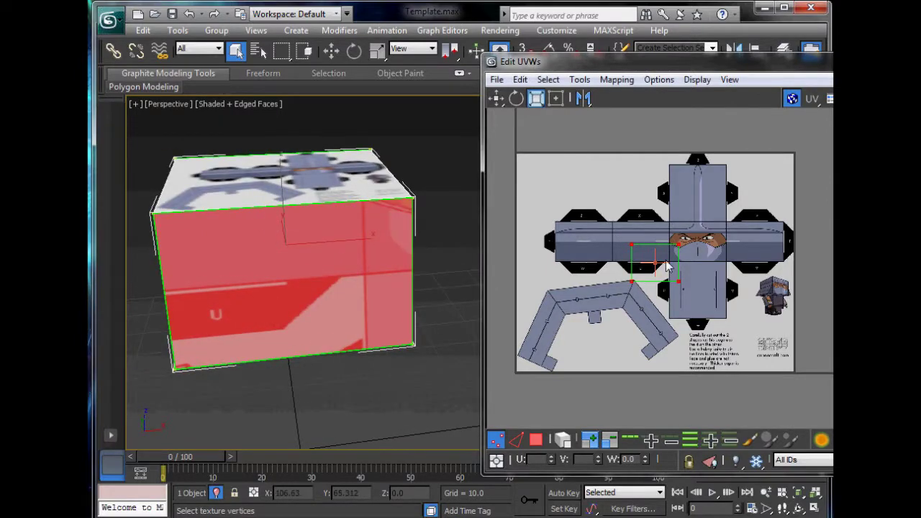
Move the front face's UVs onto the ninja's face, aligning their upper-left corner with that corner of the template's face panel
left_click(497, 98)
scroll(634, 254, "up", 2)
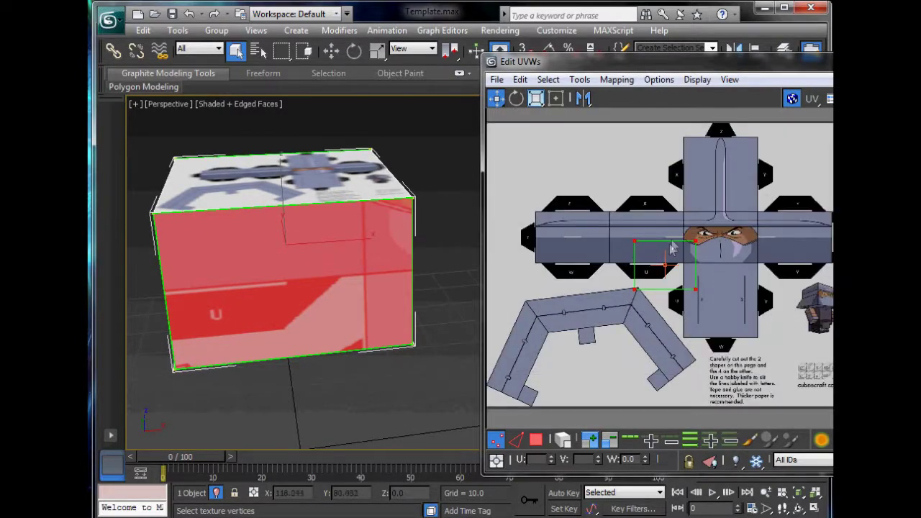
left_click_drag(734, 229, 766, 217)
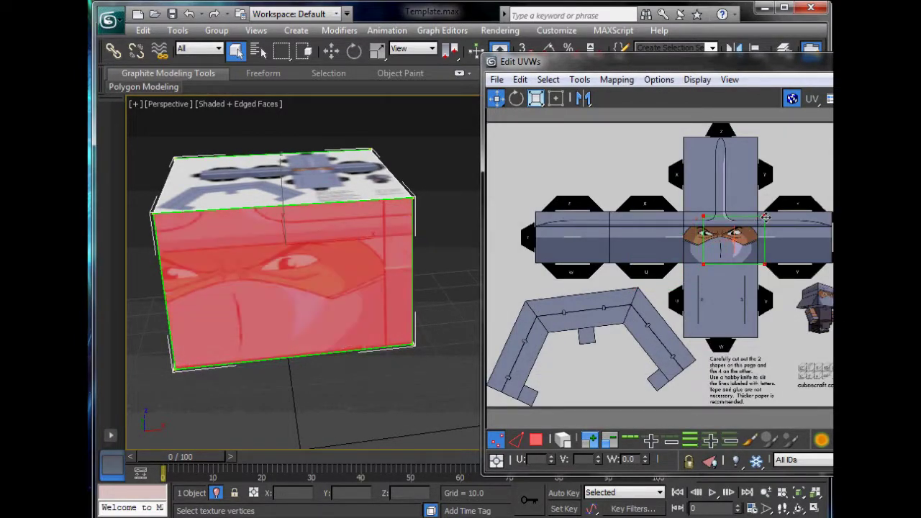
scroll(720, 220, "up", 10)
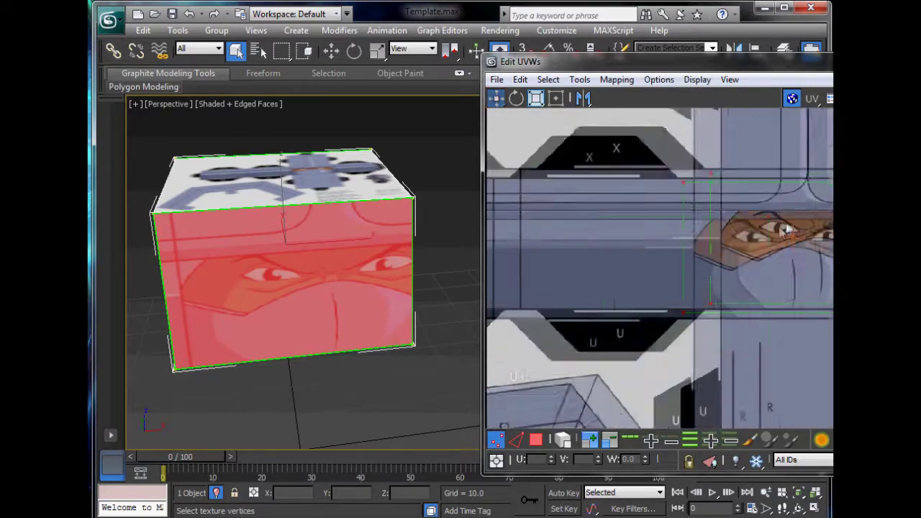
left_click_drag(718, 57, 516, 44)
scroll(388, 179, "up", 6)
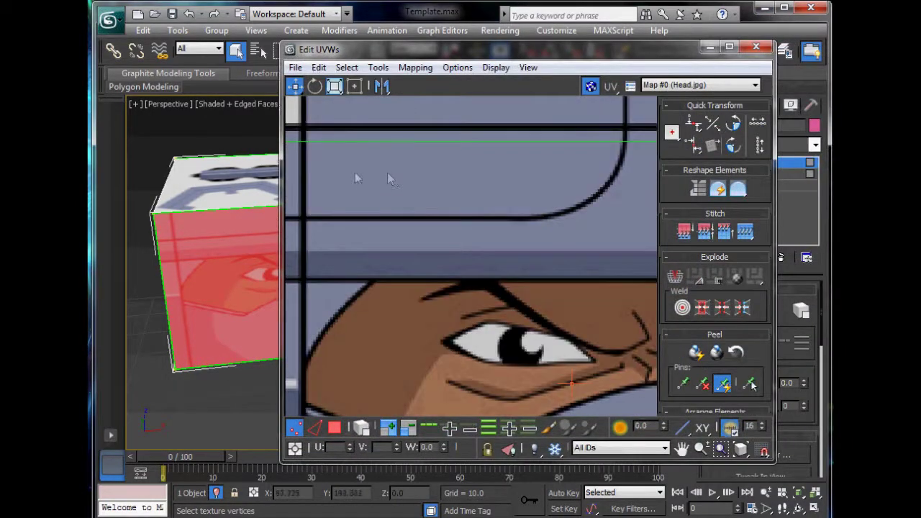
middle_click_drag(411, 243, 409, 388)
middle_click_drag(410, 184, 411, 370)
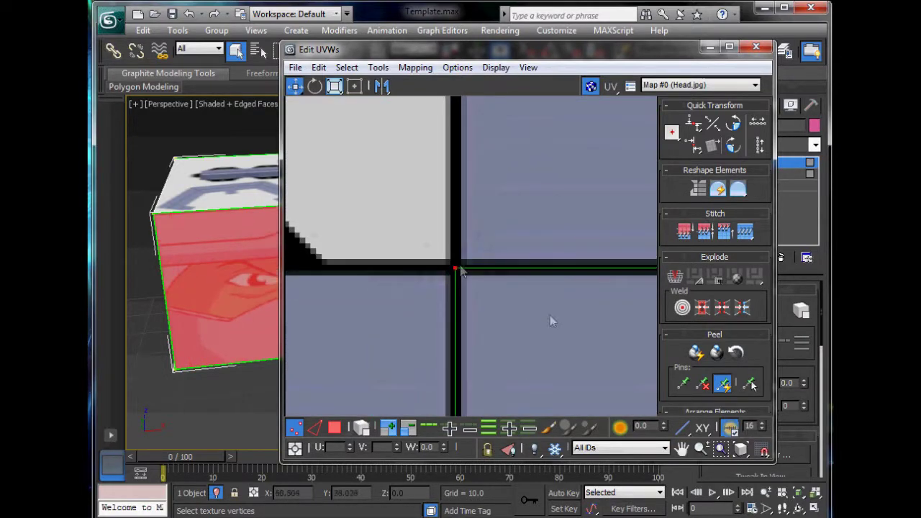
Stretch the front face's UVs in Freeform mode until their lower-right corner meets that corner of the template's face panel
scroll(553, 320, "down", 5)
scroll(474, 261, "up", 3)
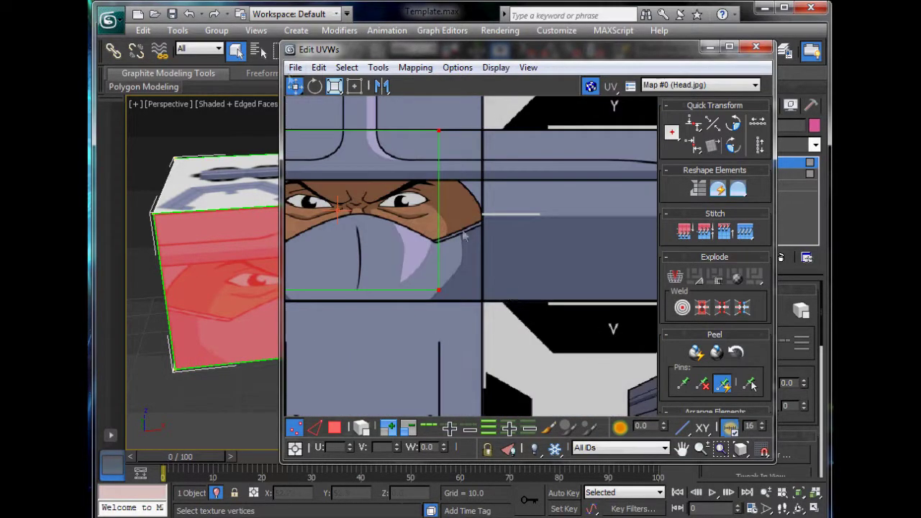
left_click(356, 86)
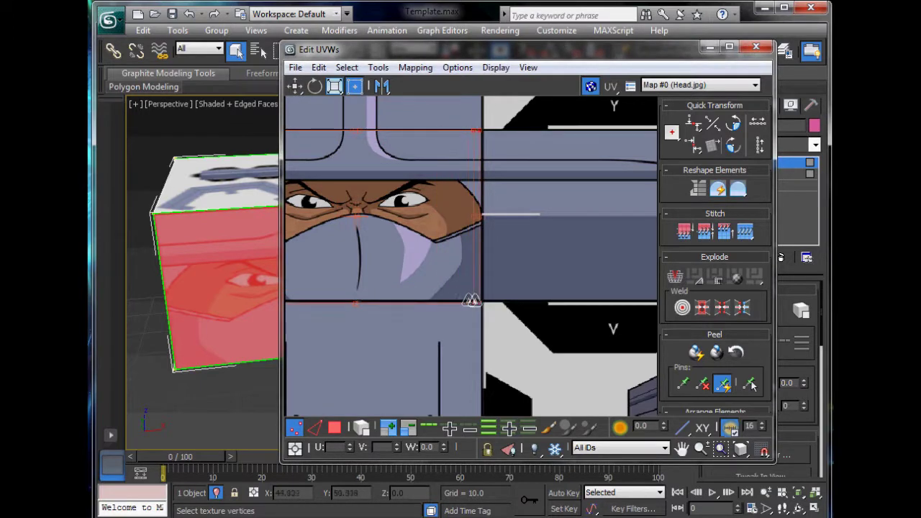
scroll(471, 299, "up", 8)
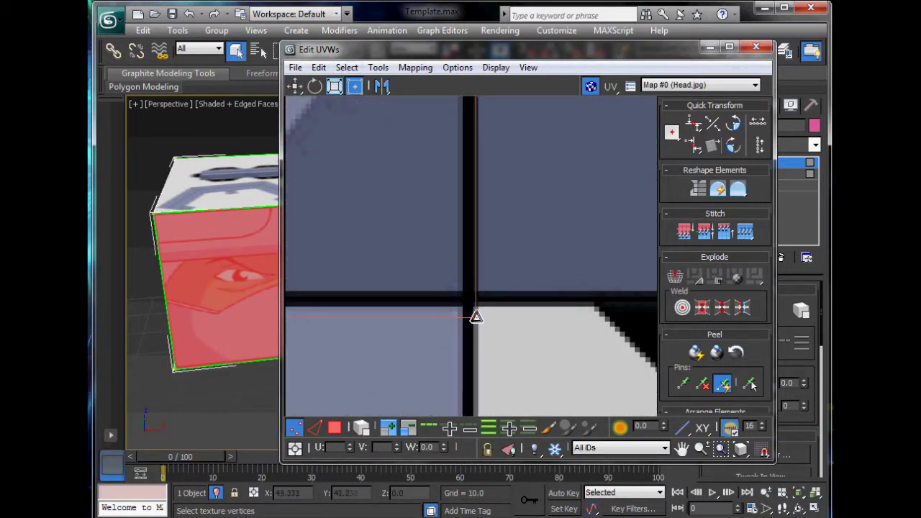
left_click_drag(476, 317, 469, 296)
scroll(461, 277, "down", 6)
middle_click_drag(440, 227, 599, 322)
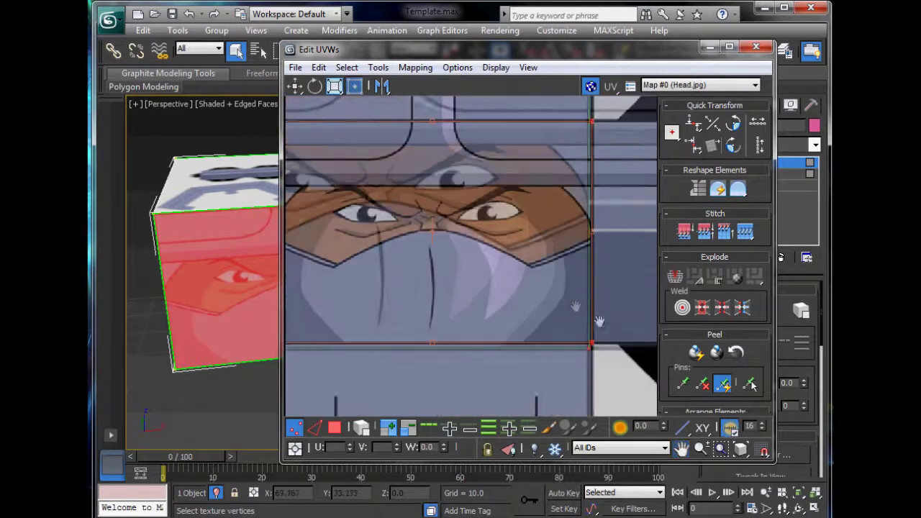
scroll(599, 322, "down", 1)
middle_click_drag(414, 211, 485, 244)
Close the UV editor and inspect the ninja face texture on the front of the head
middle_click_drag(248, 192, 223, 194)
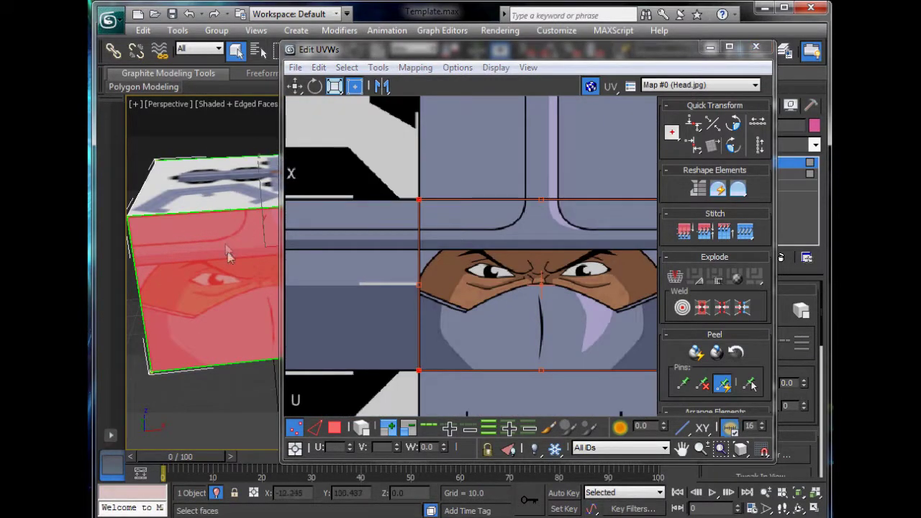
middle_click_drag(228, 253, 237, 230, "alt")
left_click(754, 50)
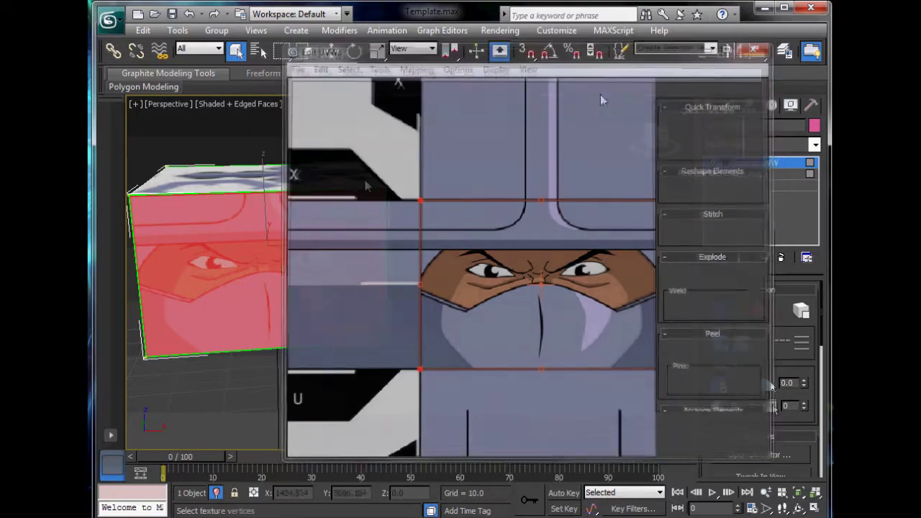
middle_click_drag(358, 241, 446, 253)
middle_click_drag(368, 286, 502, 283, "alt")
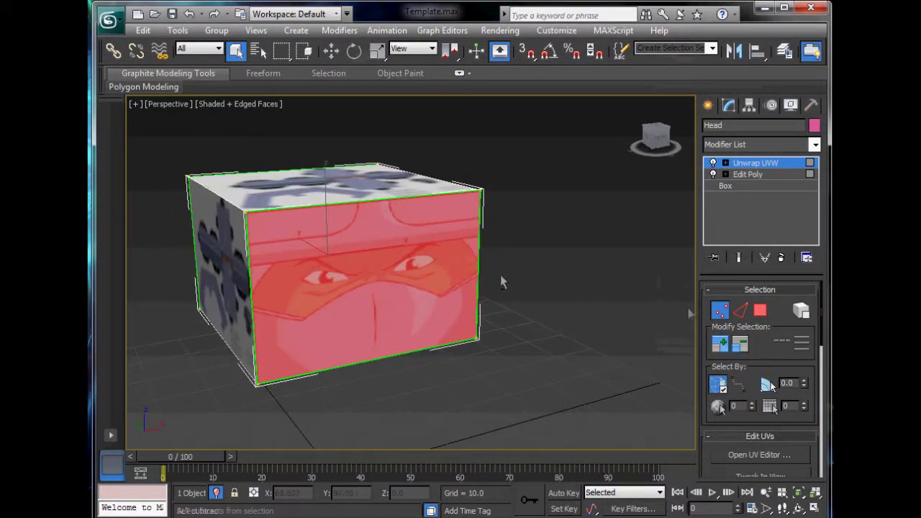
Reopen the UV editor and activate the Move tool for the face UVs
left_click(755, 455)
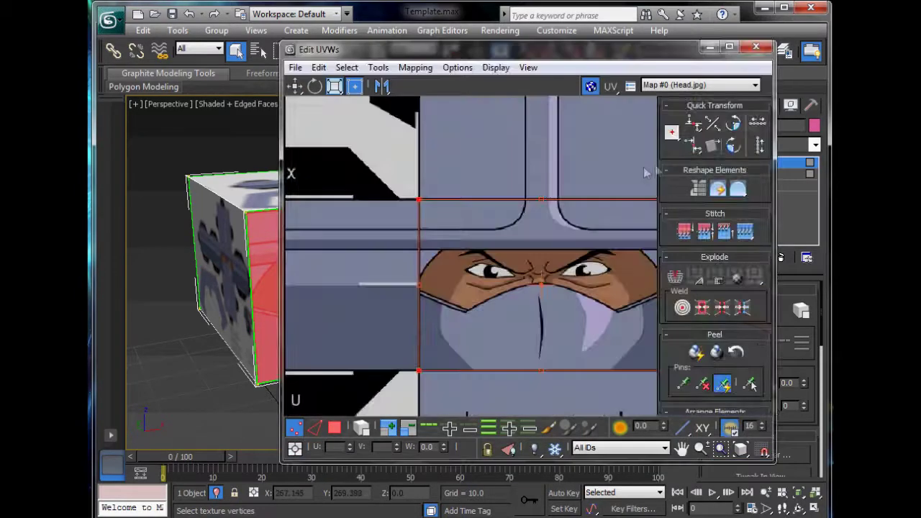
middle_click_drag(469, 235, 432, 257)
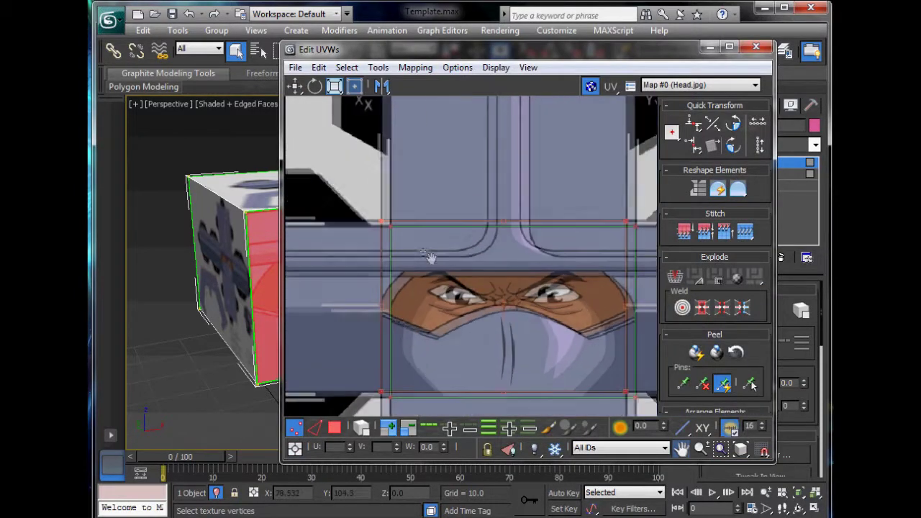
left_click(312, 87)
left_click(295, 86)
left_click(378, 67)
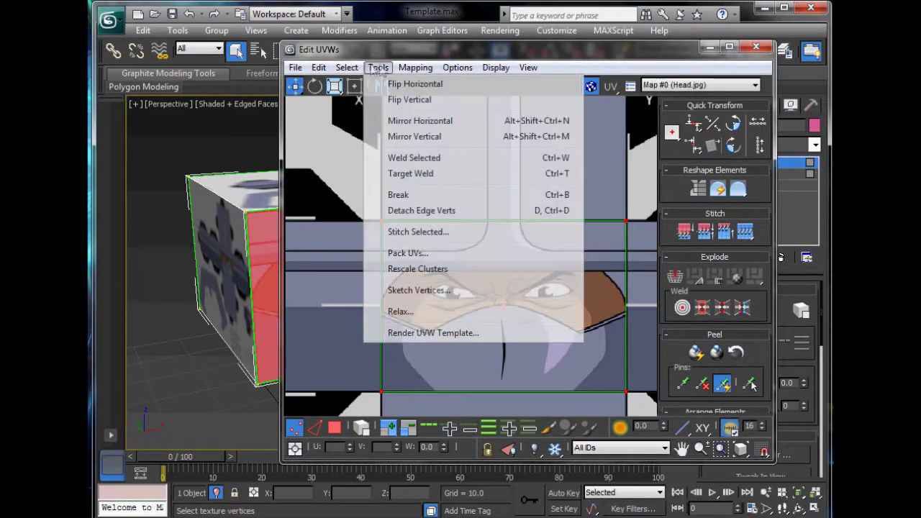
mouse_move(319, 70)
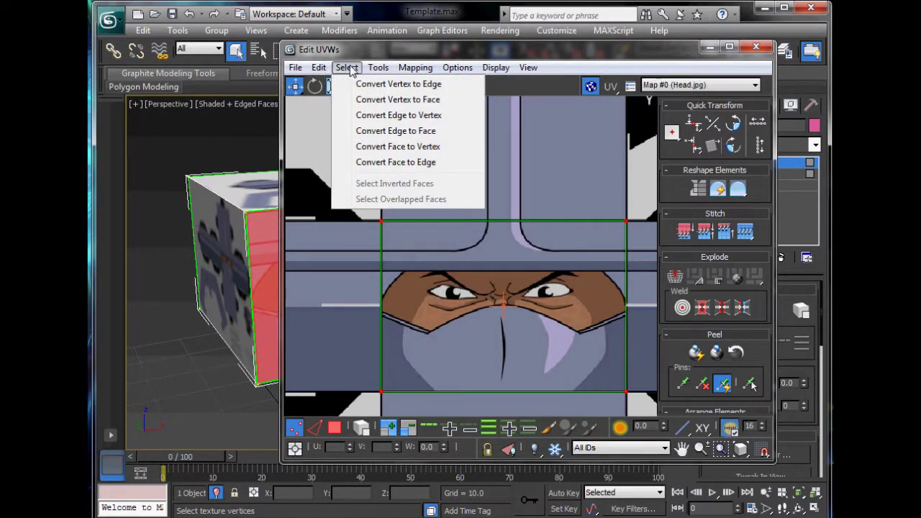
In polygon mode, separate the stacked UV polygons by moving one up and the other left off the ninja's face
left_click(336, 428)
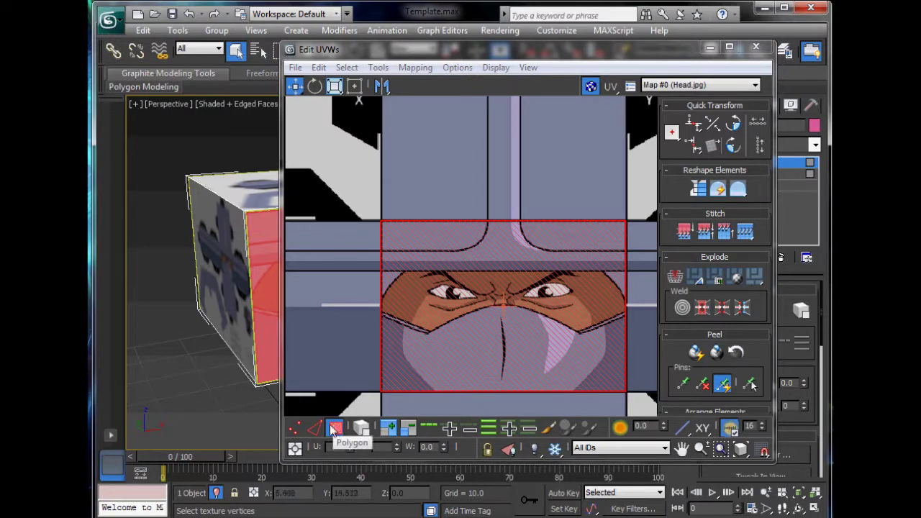
left_click(371, 382)
left_click(426, 329)
left_click_drag(503, 303, 541, 178)
key("ctrl+z")
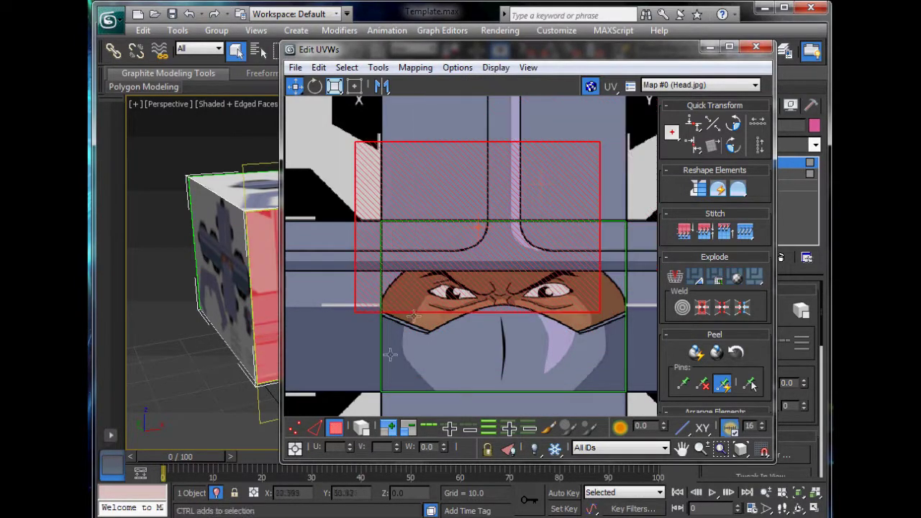
left_click(409, 373)
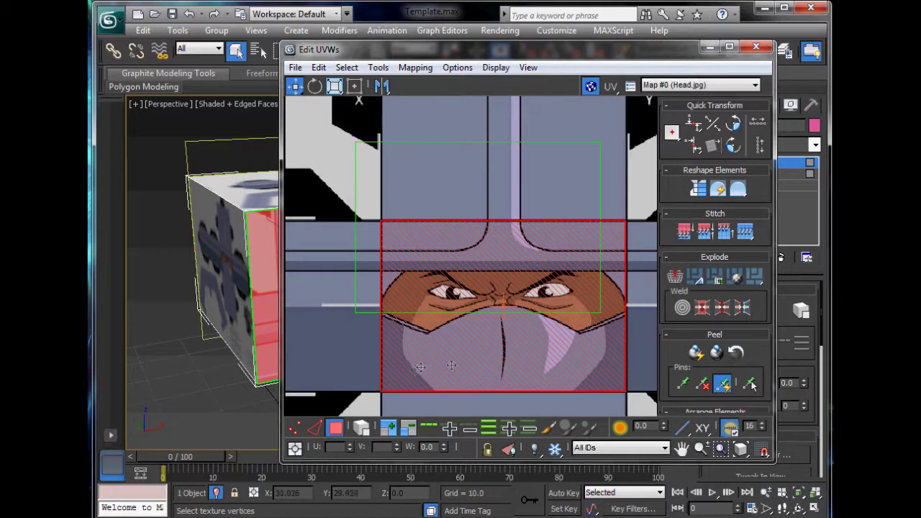
left_click_drag(496, 373, 402, 385)
left_click_drag(485, 381, 319, 370)
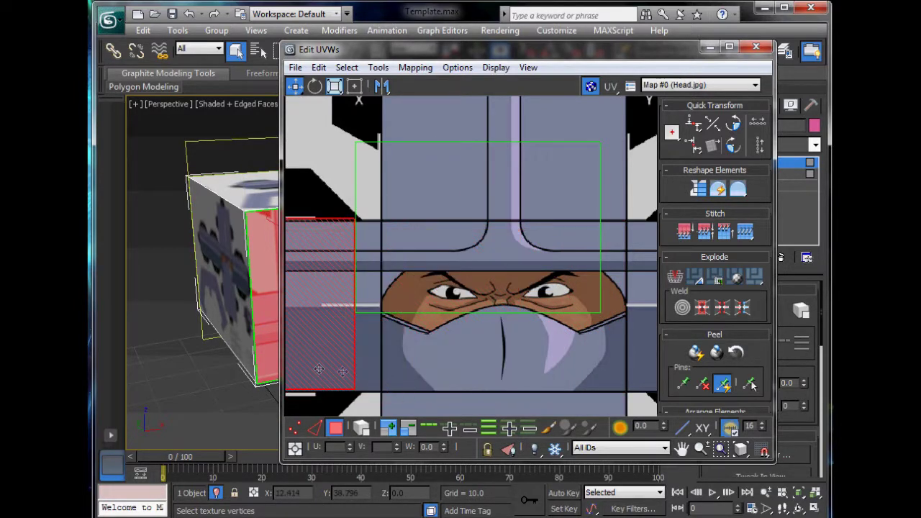
Move the upper UV polygon back onto the ninja's face and align its upper-left corner with the face panel
left_click(498, 285)
left_click_drag(403, 184, 438, 258)
scroll(437, 257, "up", 10)
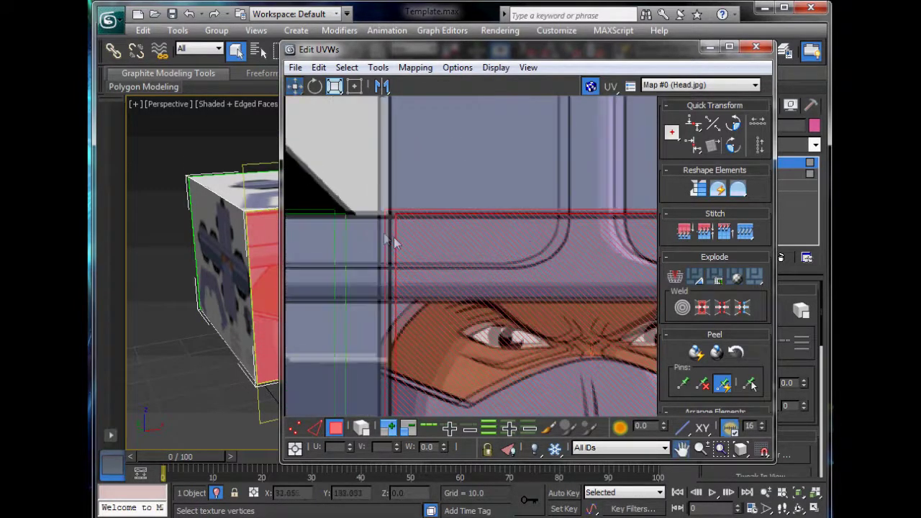
middle_click_drag(525, 192, 477, 377)
left_click_drag(493, 264, 473, 272)
scroll(455, 279, "down", 3)
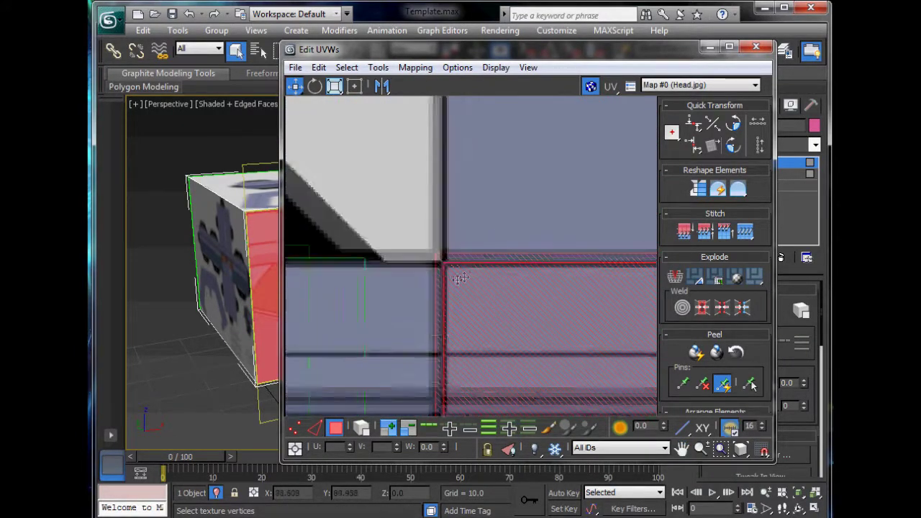
Move the other UV polygon onto the template's leftmost head panel between tabs Z and W and align its edges
left_click(343, 296)
scroll(381, 337, "down", 6)
middle_click_drag(380, 342, 554, 269)
left_click_drag(467, 285, 365, 284)
scroll(544, 311, "down", 3)
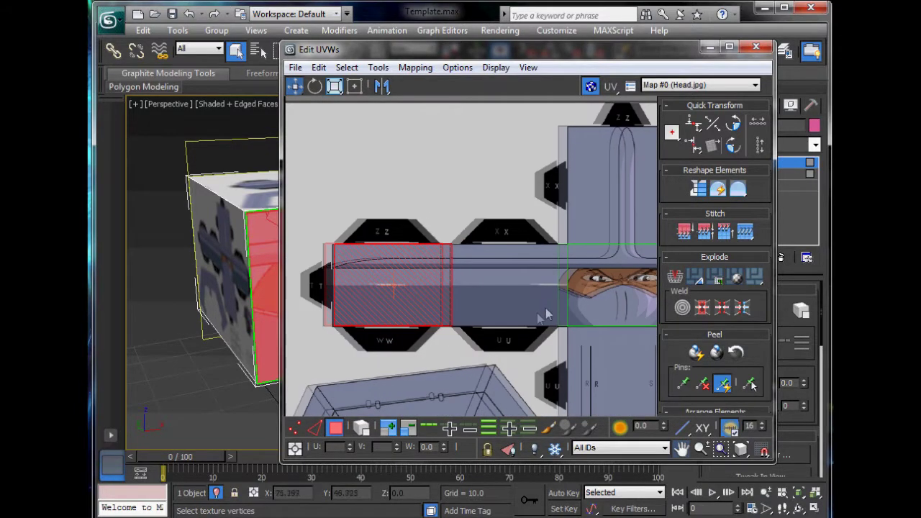
middle_click_drag(543, 312, 435, 296)
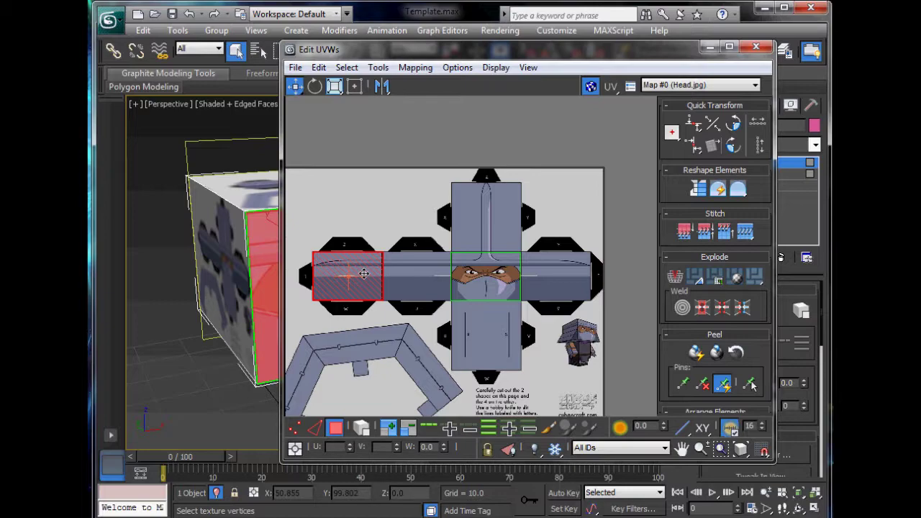
scroll(364, 273, "up", 10)
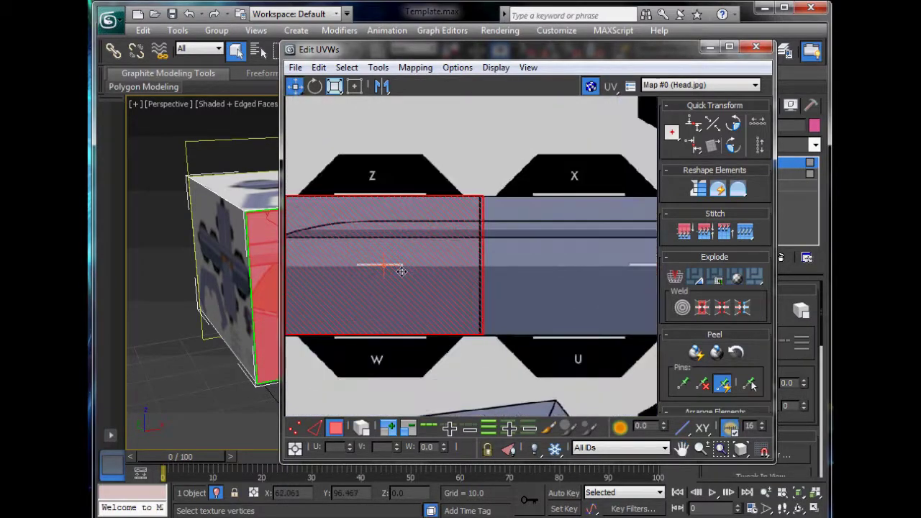
middle_click_drag(352, 219, 665, 350)
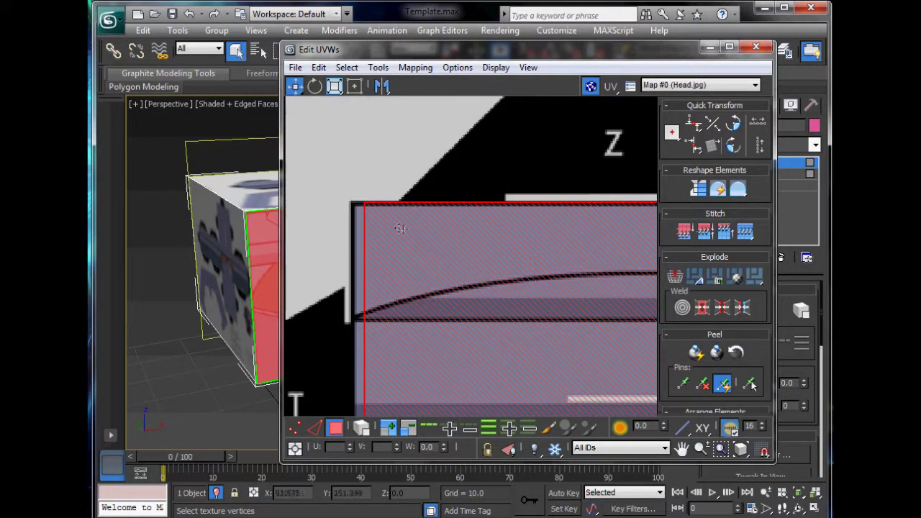
scroll(414, 238, "down", 2)
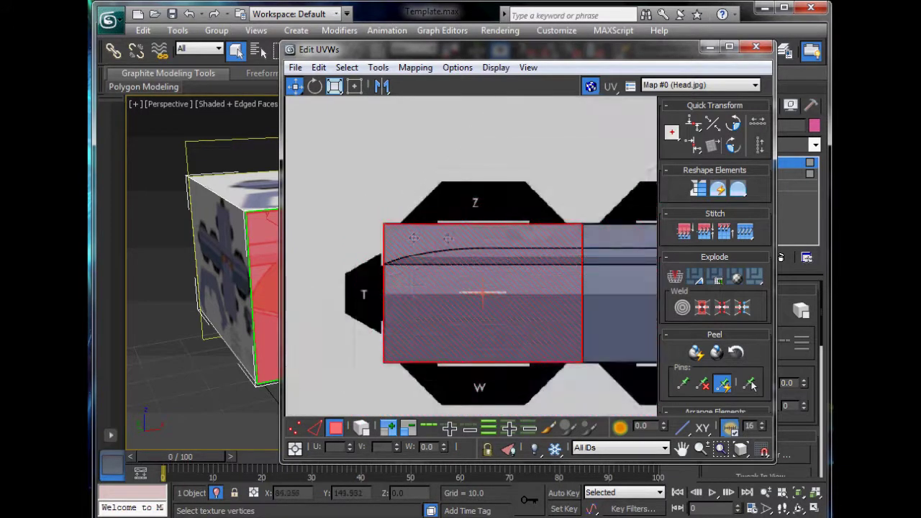
scroll(489, 259, "down", 3)
middle_click_drag(530, 274, 447, 266)
Check the head's front texture in the viewport and review the UV polygons' placement on the template
left_click(756, 47)
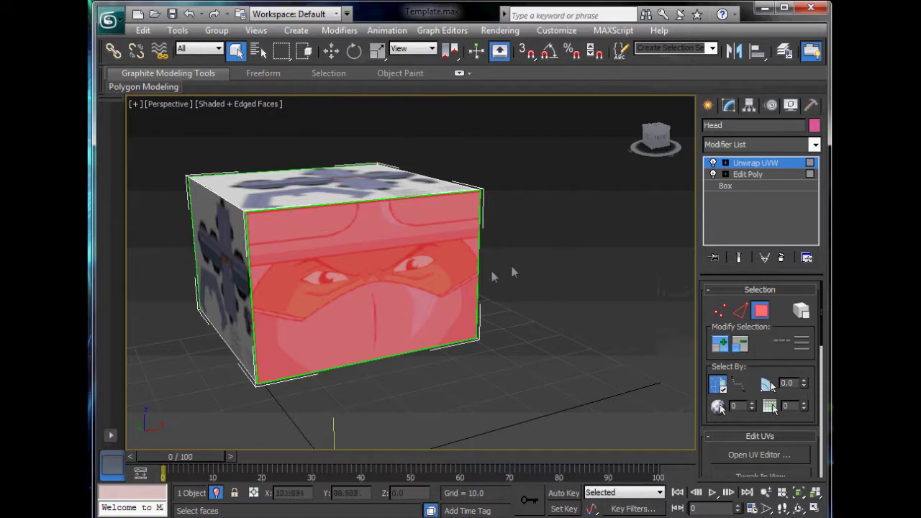
middle_click_drag(491, 272, 379, 209, "alt")
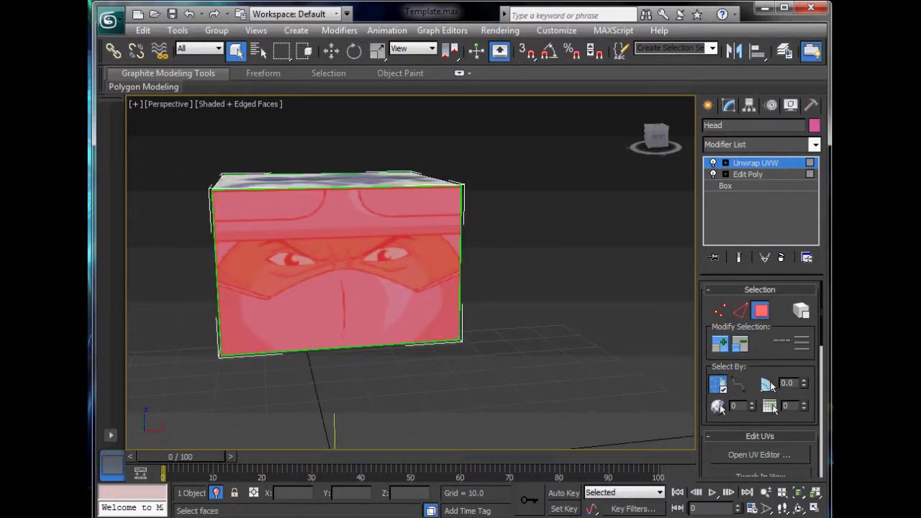
left_click(759, 455)
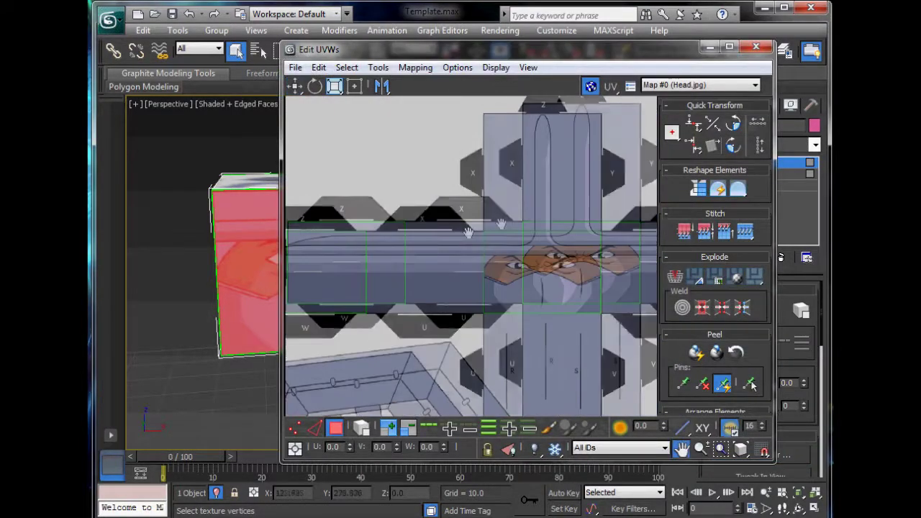
middle_click_drag(468, 232, 439, 239)
scroll(439, 238, "down", 1)
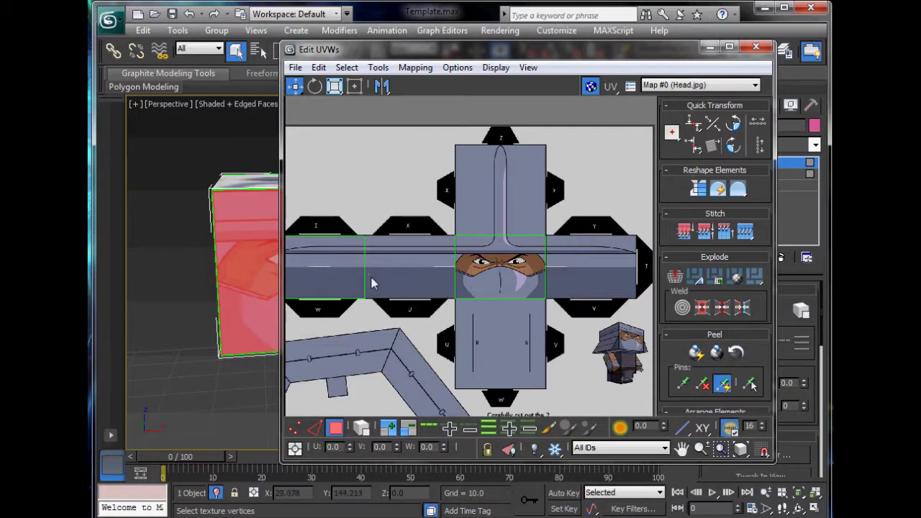
middle_click_drag(406, 278, 429, 248)
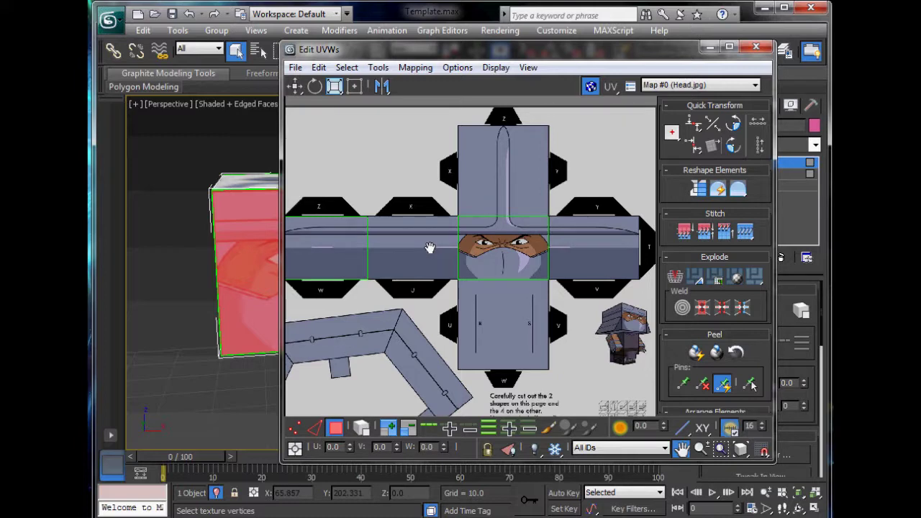
left_click(756, 48)
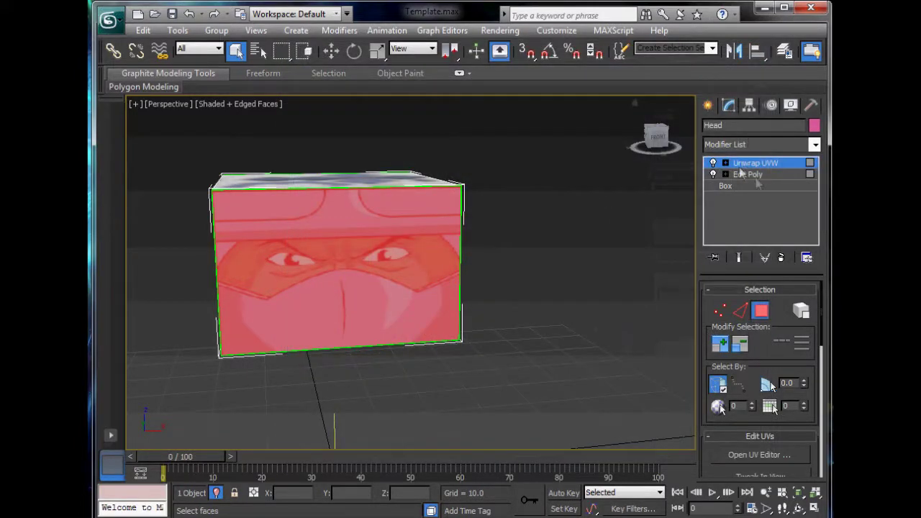
Try selecting the head's side polygon in the Edit Poly beneath the unwrap, and reselect the front polygon
left_click(764, 177)
middle_click_drag(446, 303, 517, 264, "alt")
left_click(336, 270)
left_click(735, 163)
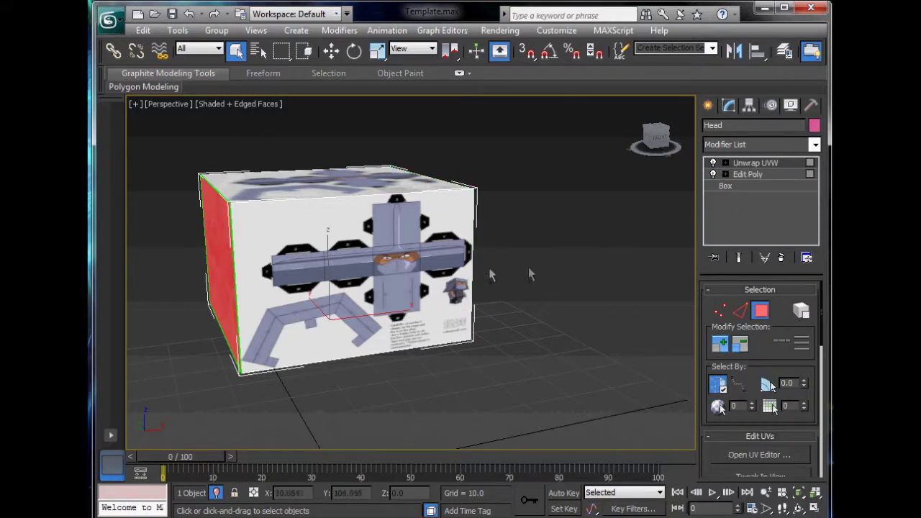
left_click(760, 177)
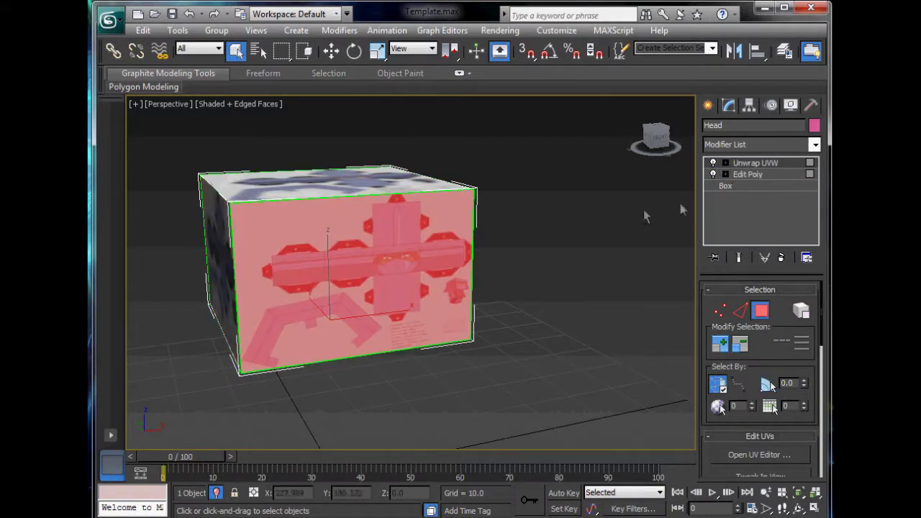
left_click(775, 167)
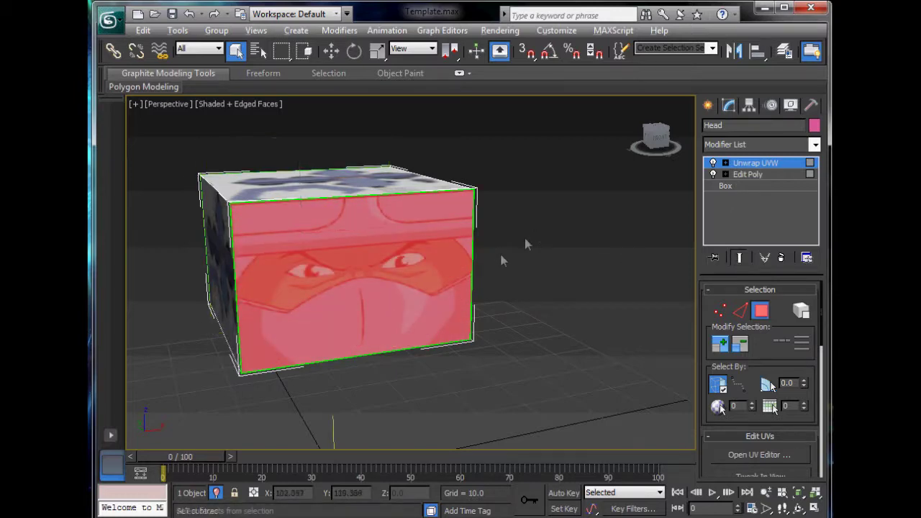
Add a second Edit Poly modifier above the unwrap and select the head's top and side polygons, excluding the front
middle_click_drag(526, 242, 626, 200, "alt")
left_click(769, 146)
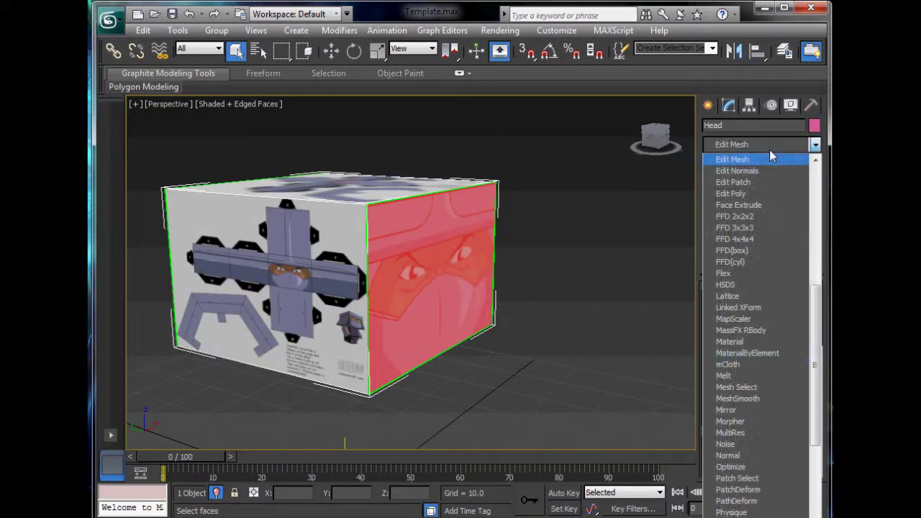
left_click(749, 180)
left_click(775, 402)
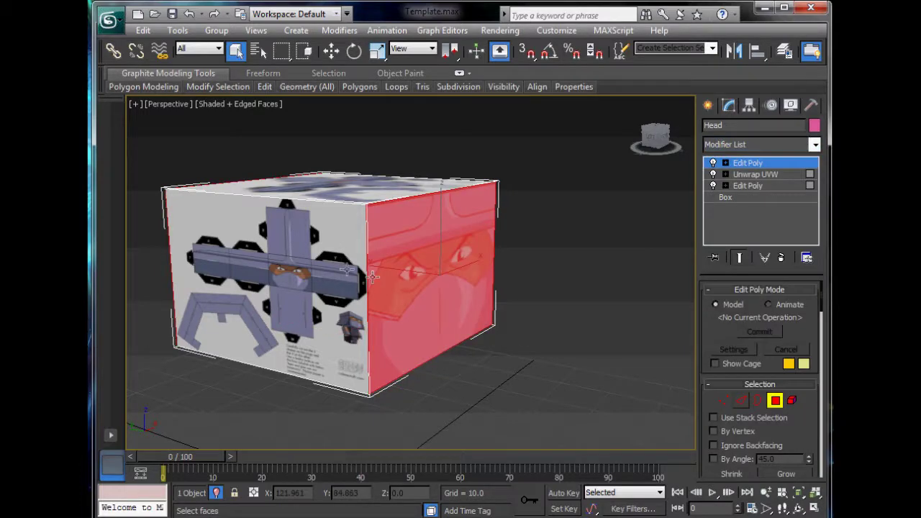
left_click(328, 288)
middle_click_drag(327, 288, 226, 281, "alt")
left_click(464, 262)
middle_click_drag(399, 173, 463, 363, "alt")
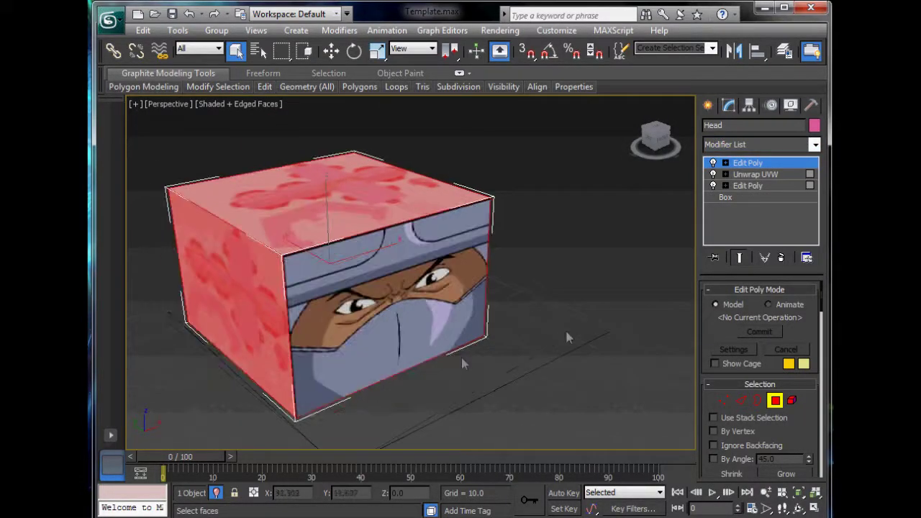
Add a second Unwrap UVW modifier for the selected top and side polygons of the head
left_click(749, 148)
key("u")
key("Return")
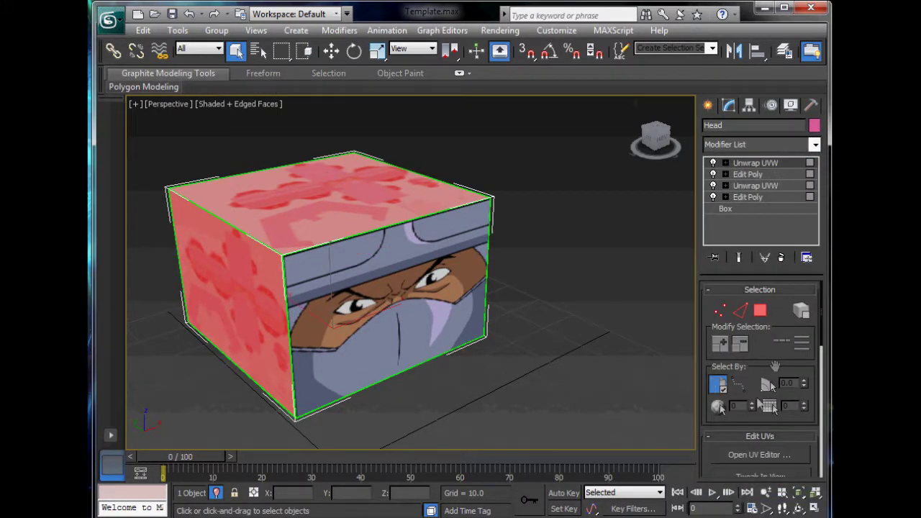
Open the UV editor for the second unwrap, display the Head.jpg template as background, and select all UV polygons
left_click(759, 455)
left_click(628, 107)
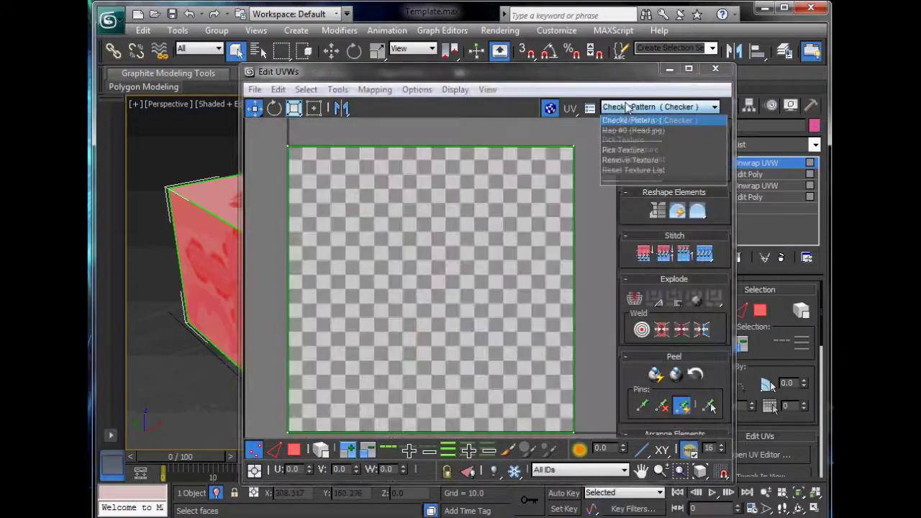
left_click(633, 130)
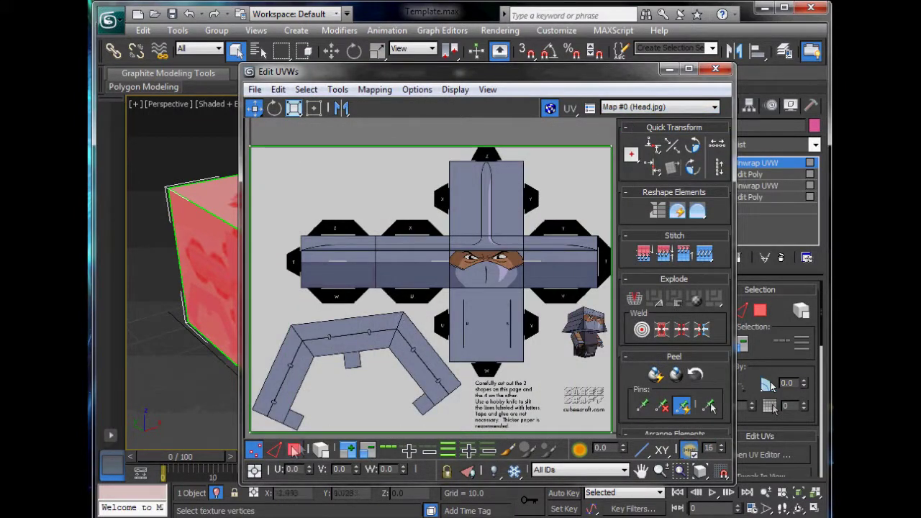
left_click(295, 449)
left_click(334, 282)
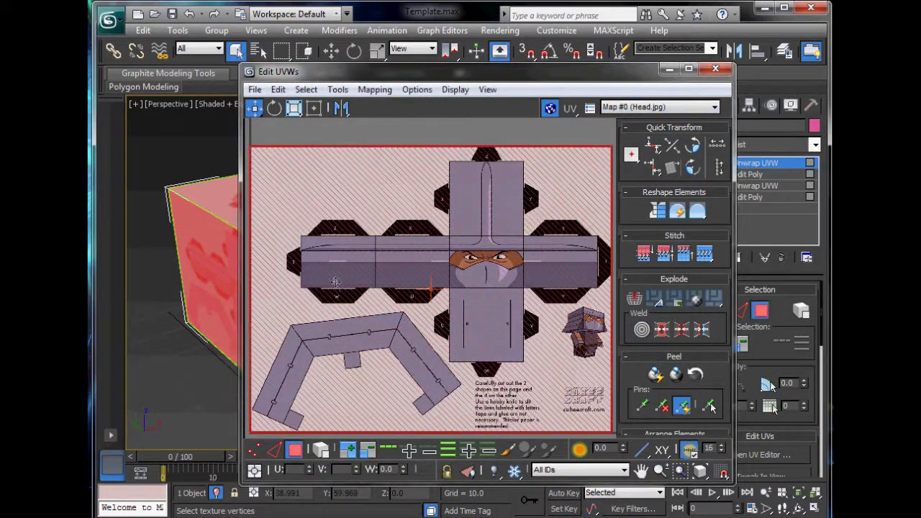
Scale and move the stacked UV polygons to fit the side panel between tabs X and U, beside the face
left_click(294, 108)
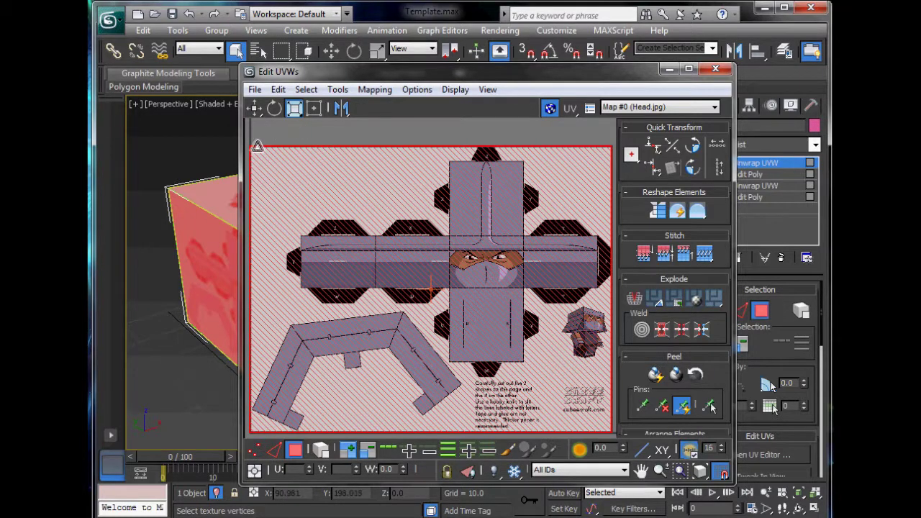
mouse_move(256, 147)
left_mouse_down()
mouse_move(323, 208)
mouse_move(403, 390)
mouse_move(401, 309)
mouse_move(373, 276)
left_mouse_up()
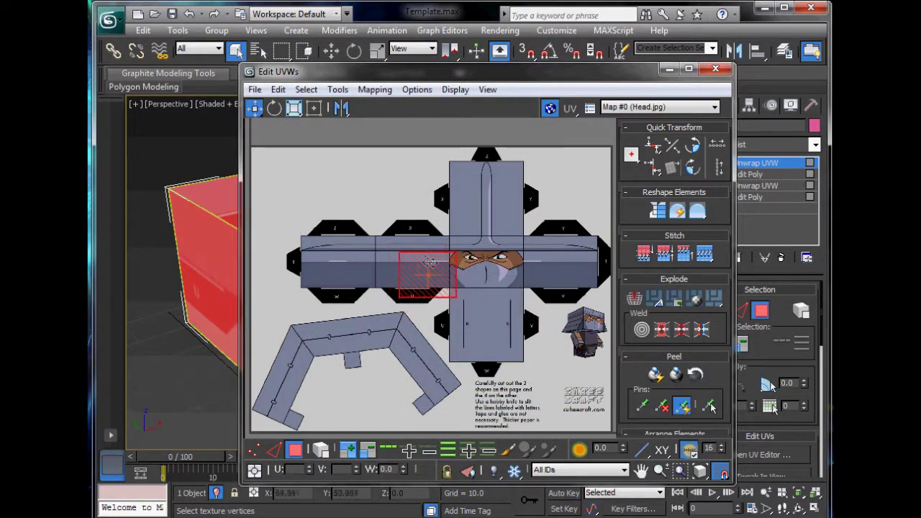
scroll(400, 252, "up", 7)
mouse_move(376, 238)
middle_mouse_down()
mouse_move(382, 255)
mouse_move(368, 243)
mouse_move(489, 352)
middle_mouse_up()
scroll(370, 249, "up", 5)
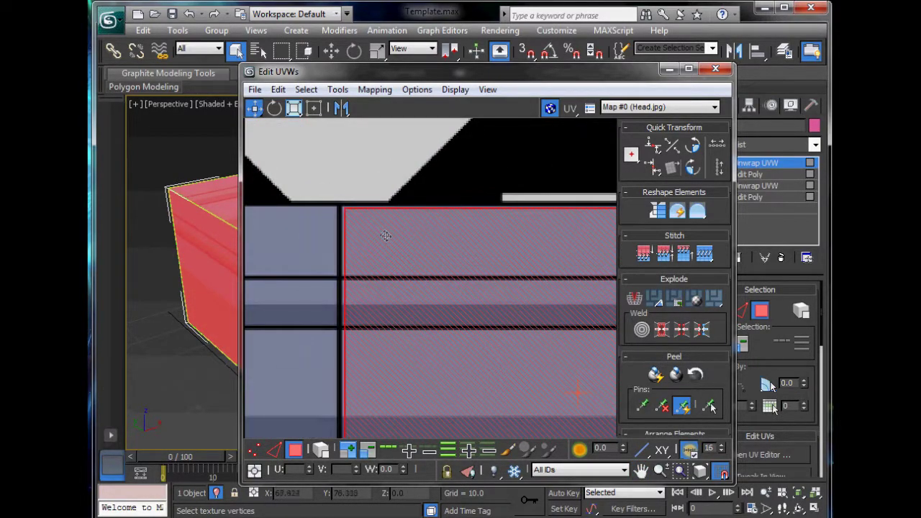
scroll(379, 229, "down", 6)
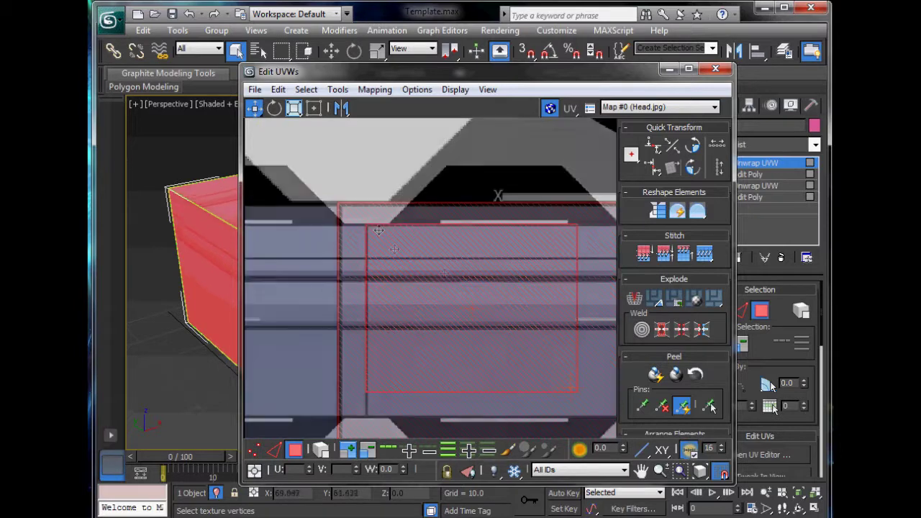
scroll(468, 293, "up", 3)
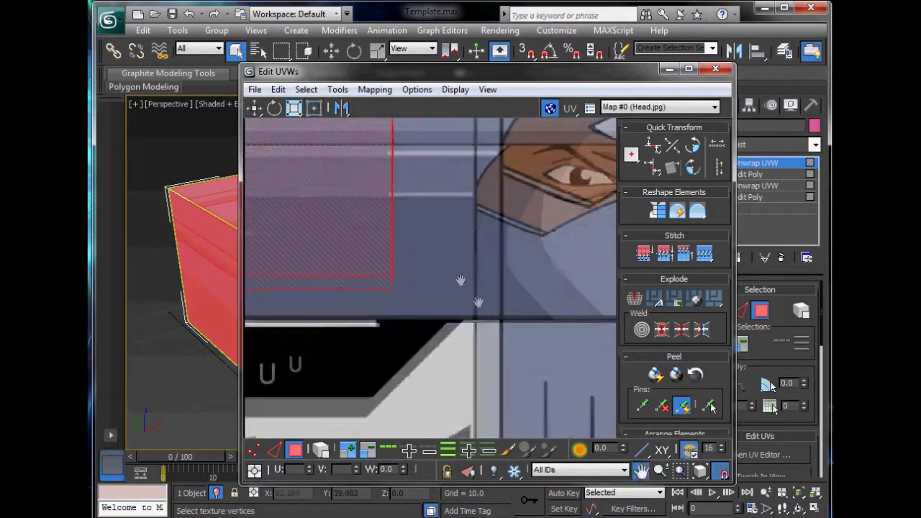
left_click_drag(391, 274, 497, 317)
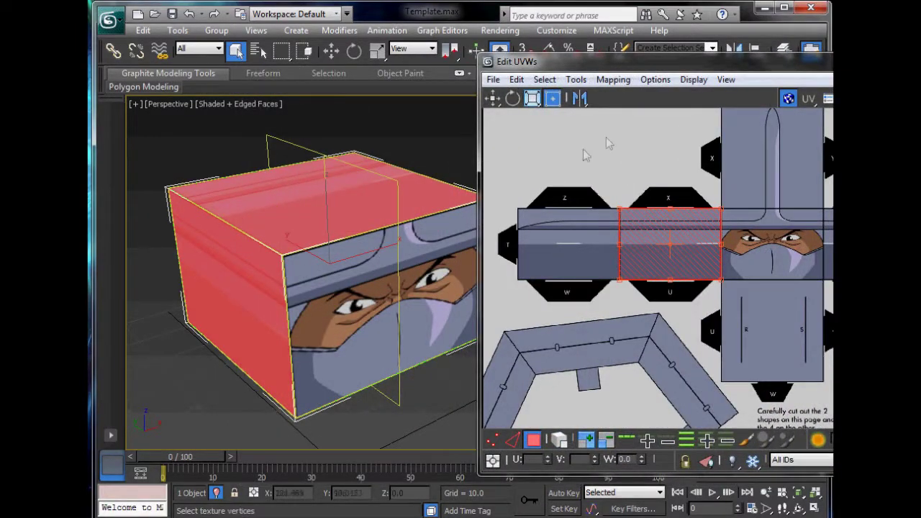
Separate one side's UV polygon from the stack and move it to the panel between tabs Y and V
left_click(548, 132)
left_click(492, 100)
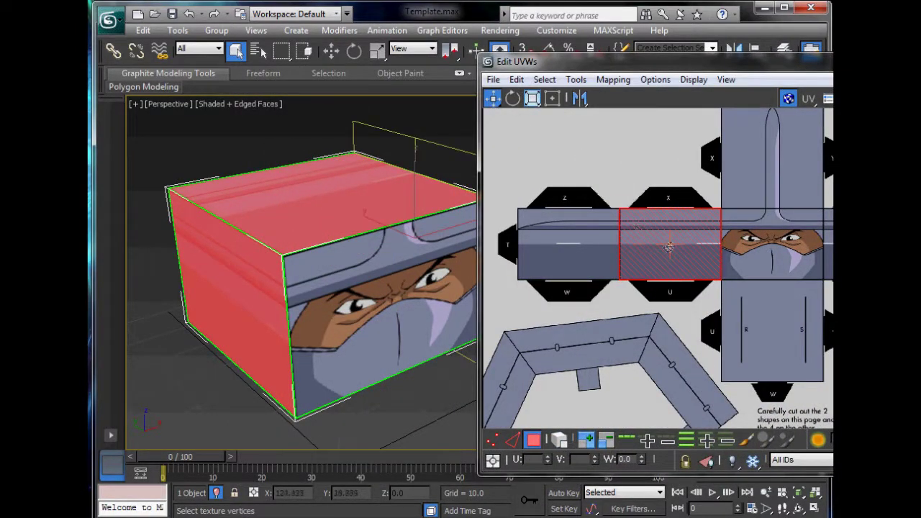
left_click_drag(669, 247, 606, 201)
middle_click_drag(420, 309, 341, 316, "alt")
left_click_drag(577, 203, 827, 246)
middle_click_drag(827, 246, 641, 256)
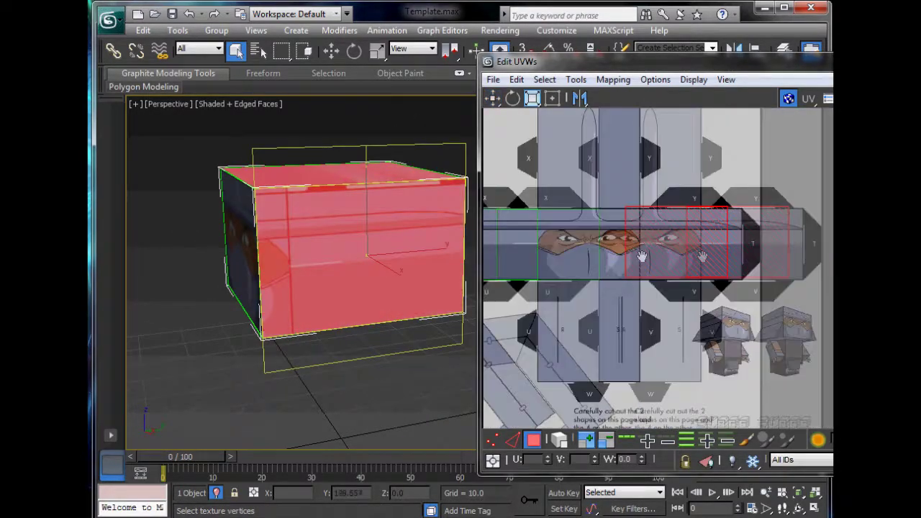
Align the moved side polygon's upper corner and edge exactly with the face panel's border on the template
scroll(645, 247, "up", 4)
middle_click_drag(669, 205, 533, 311)
scroll(533, 311, "up", 4)
middle_click_drag(623, 241, 598, 265)
scroll(598, 265, "up", 1)
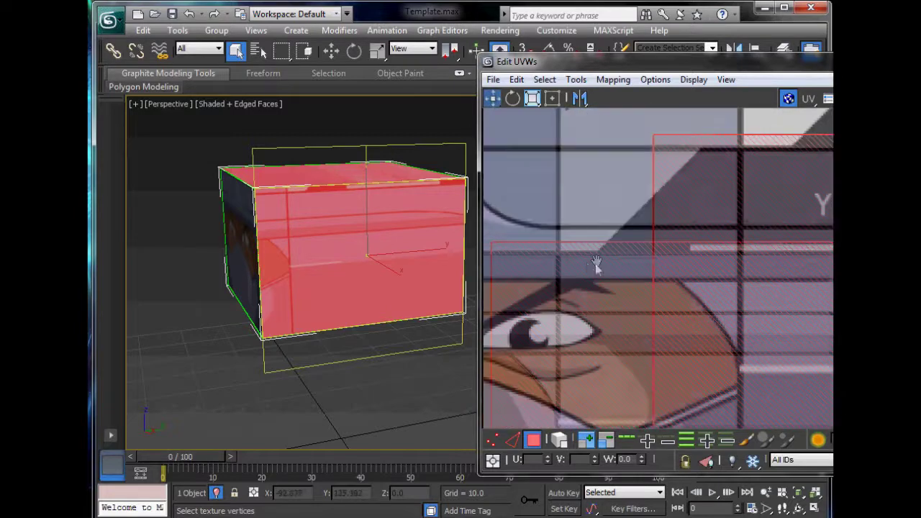
left_click(617, 270)
left_click_drag(701, 167, 787, 181)
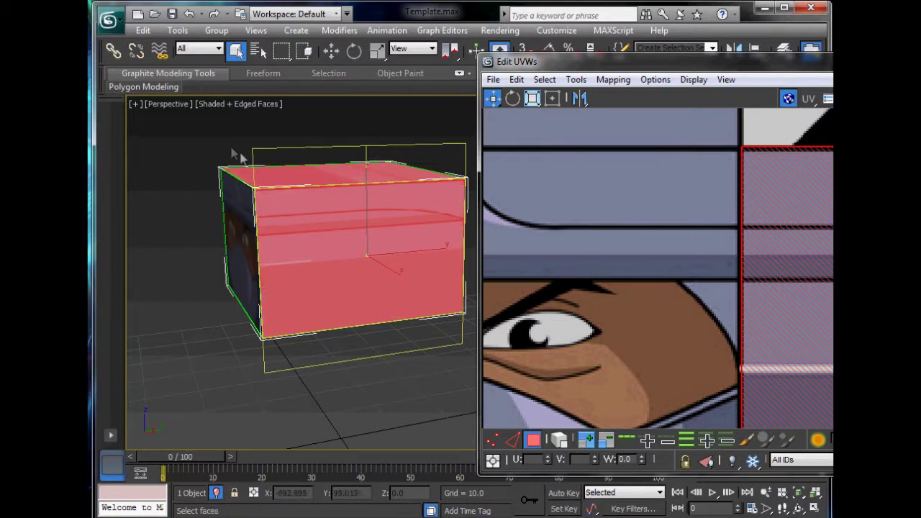
Move the opposite side's UV polygon clear of the stack on the X/U panel and select a remaining polygon beneath it
left_click(263, 153)
middle_click_drag(358, 240, 431, 245, "alt")
middle_click_drag(650, 252, 773, 278)
scroll(775, 277, "down", 3)
middle_click_drag(554, 274, 661, 264)
middle_click_drag(328, 287, 394, 277, "alt")
middle_click_drag(606, 278, 610, 257)
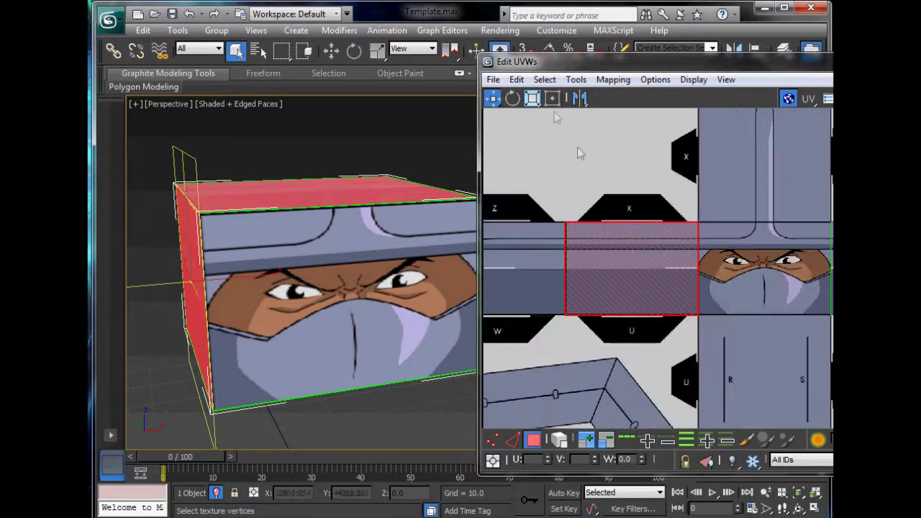
left_click_drag(616, 227, 591, 174)
left_click(616, 295)
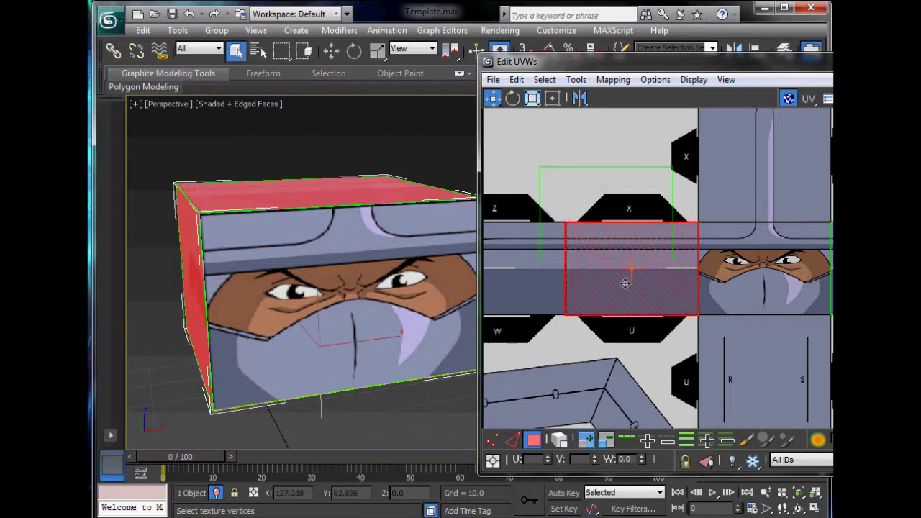
Move the UV polygons for the head's underside onto the panel marked R and S, aligning their upper-left corner
middle_click_drag(426, 302, 425, 220, "alt")
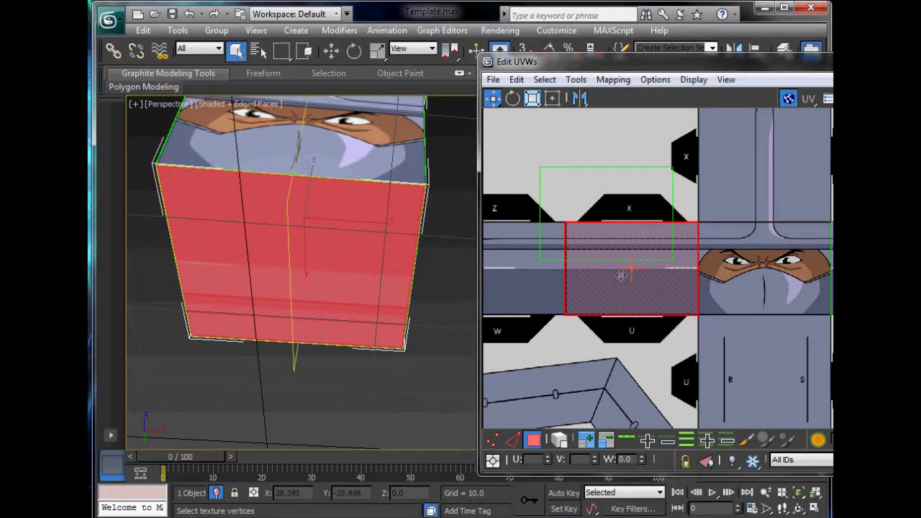
left_click_drag(621, 275, 741, 367)
middle_click_drag(741, 368, 617, 314)
scroll(587, 304, "up", 3)
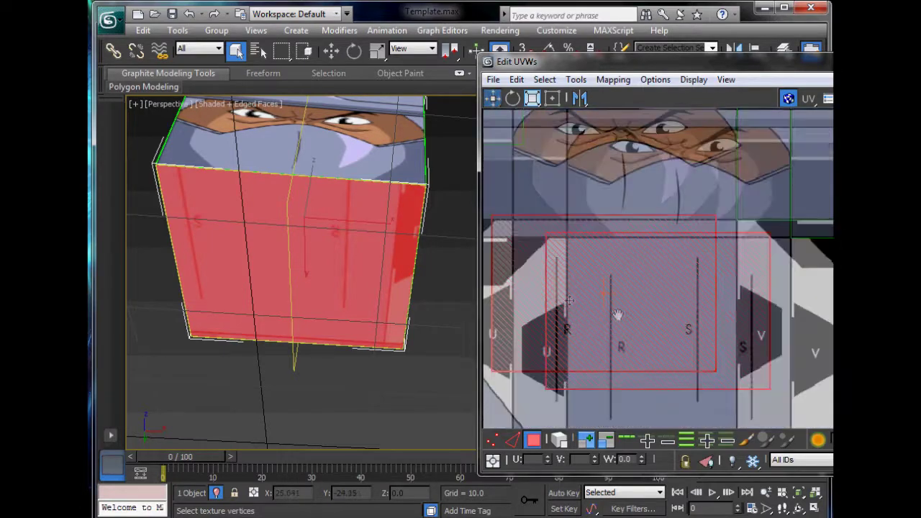
scroll(617, 315, "up", 3)
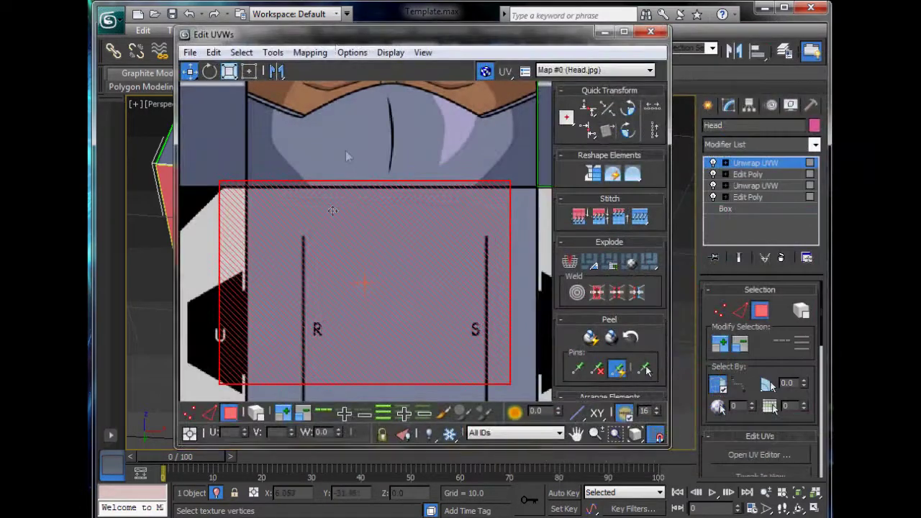
scroll(336, 231, "up", 2)
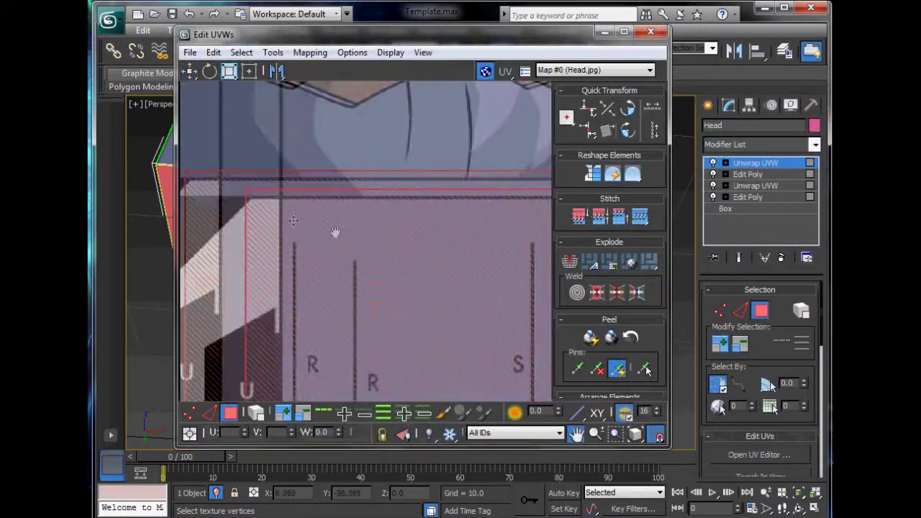
middle_click_drag(335, 232, 397, 246)
scroll(397, 246, "up", 3)
left_click_drag(296, 178, 377, 197)
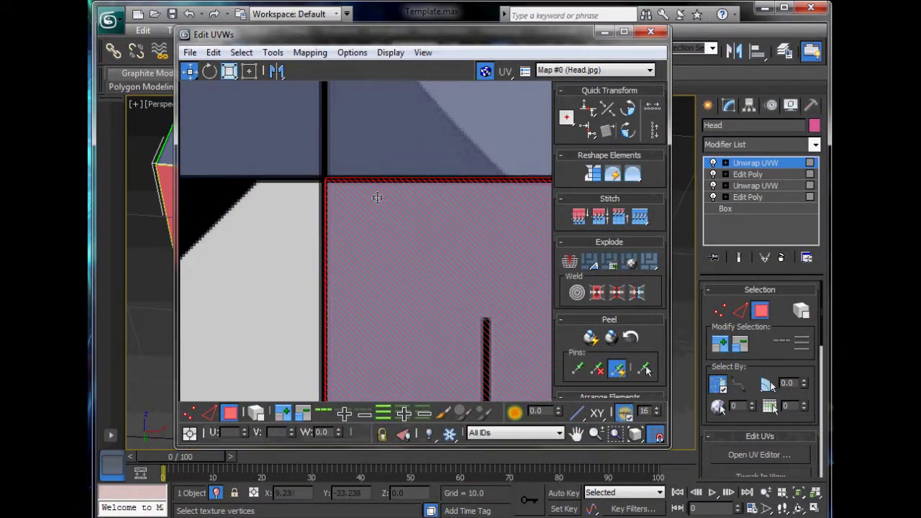
Scale the underside UV polygons to fill the R/S panel down to its lower edge by tab W
scroll(384, 216, "down", 7)
middle_click_drag(438, 310, 372, 243)
scroll(379, 234, "up", 2)
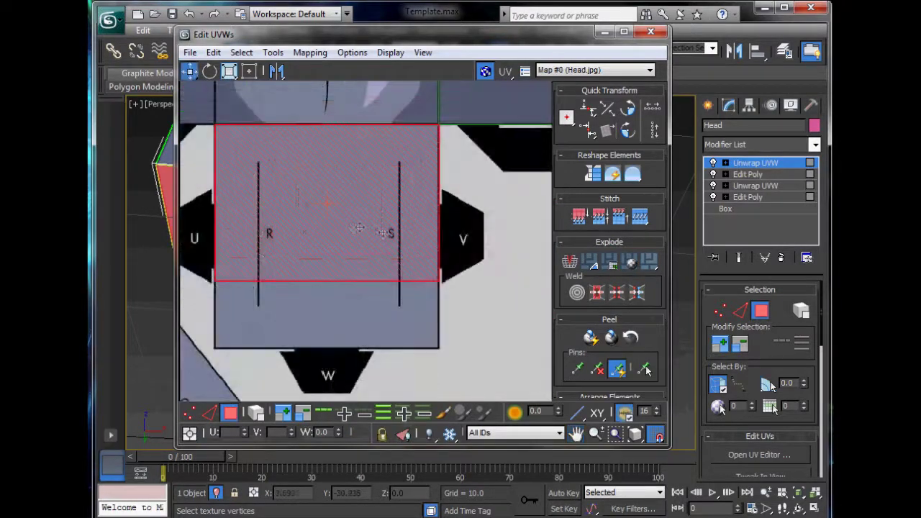
middle_click_drag(393, 293, 433, 249)
scroll(433, 249, "up", 1)
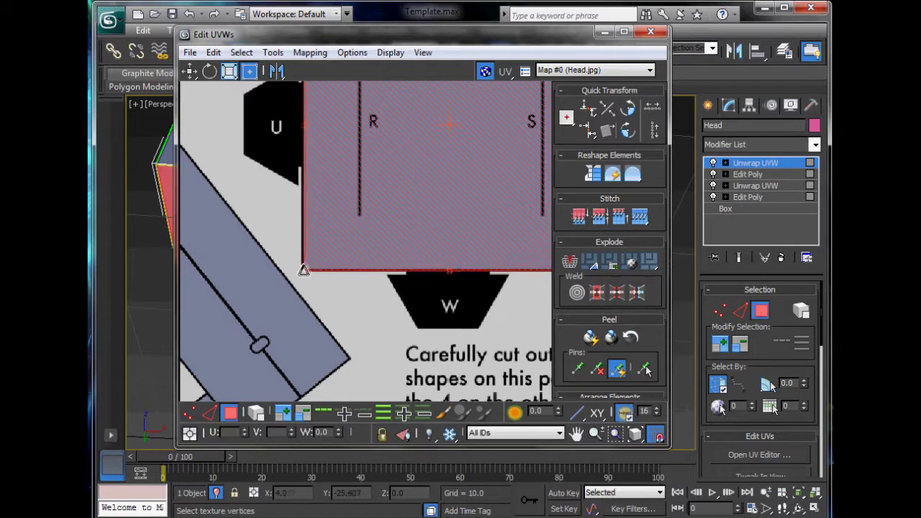
left_click_drag(303, 269, 301, 271)
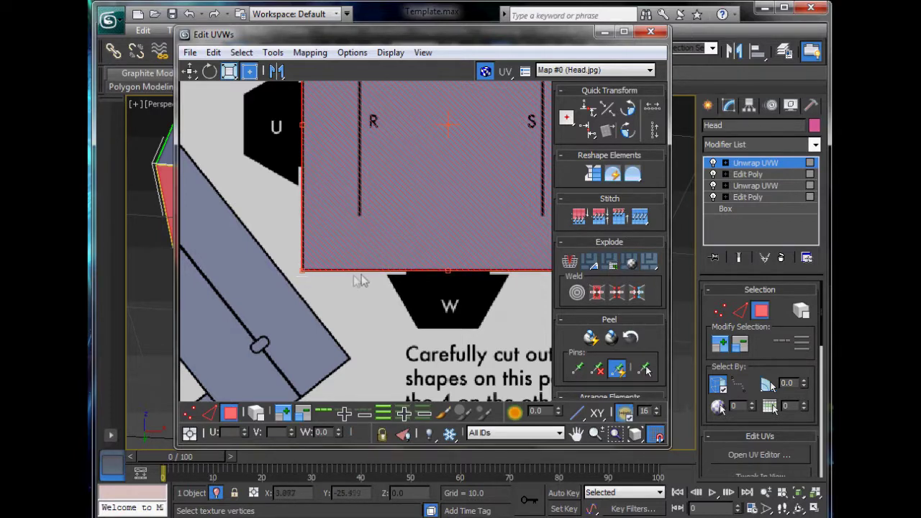
scroll(359, 280, "up", 5)
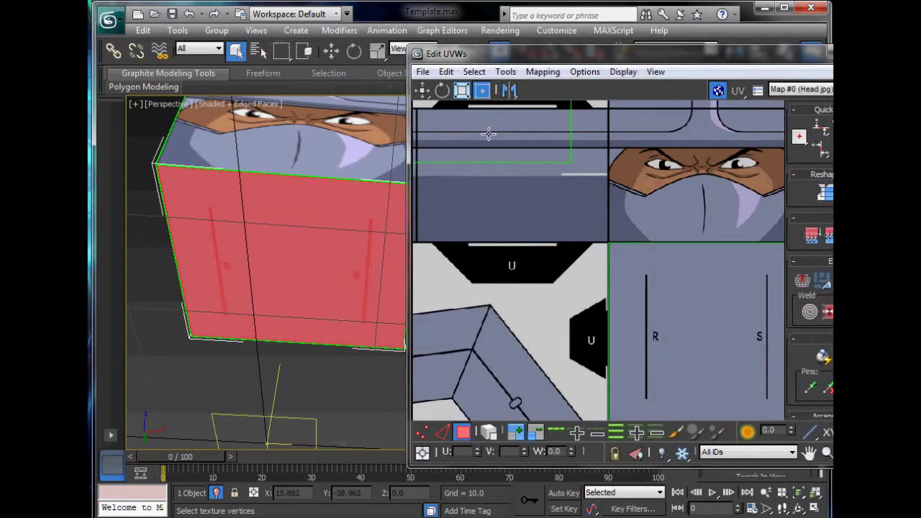
Move the set-aside side polygon back onto the template panel between tabs X and U and align its edges
left_click(488, 134)
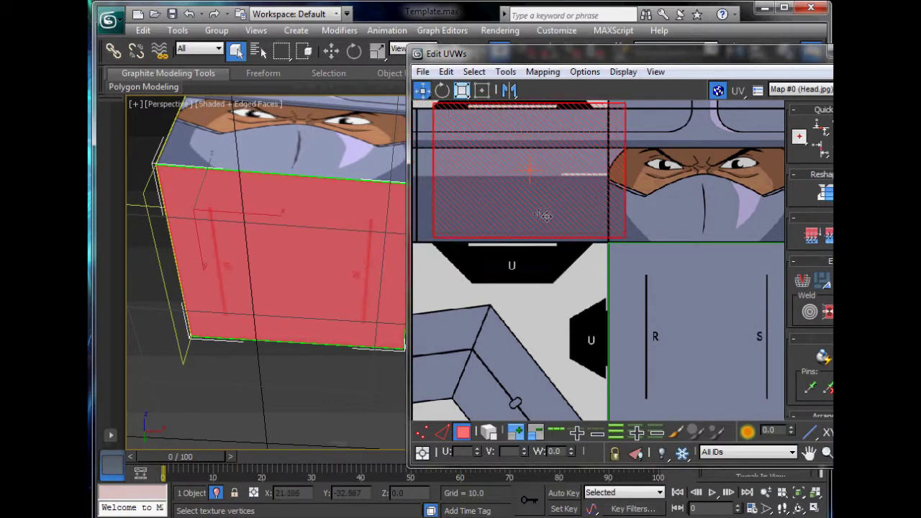
left_click_drag(526, 219, 528, 221)
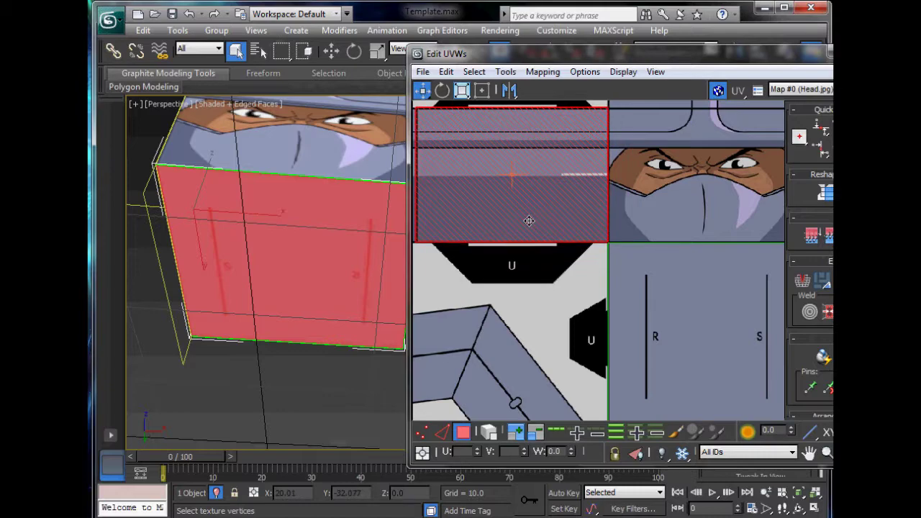
middle_click_drag(574, 195, 551, 273)
scroll(548, 272, "down", 2)
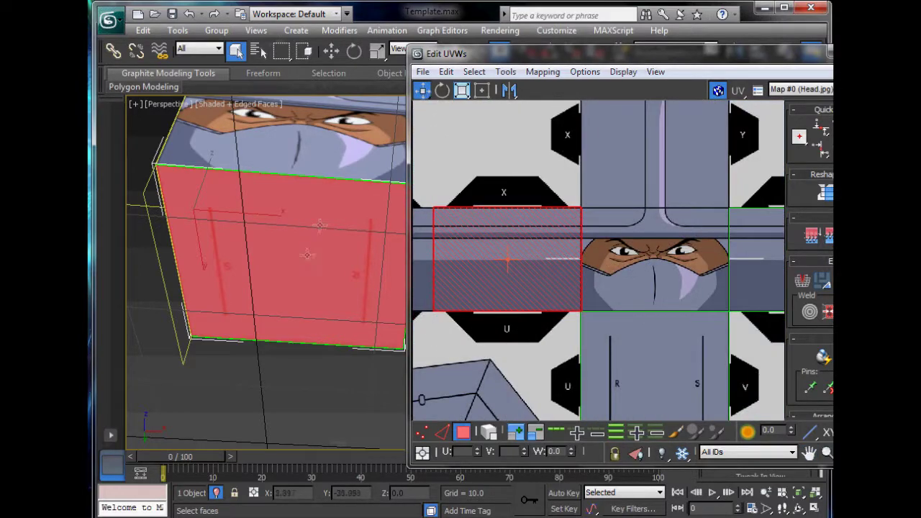
Separate the head's top polygon from the R/S panel, move it above the face, and realign the underside polygon
left_click(605, 327)
middle_click_drag(268, 251, 315, 367, "alt")
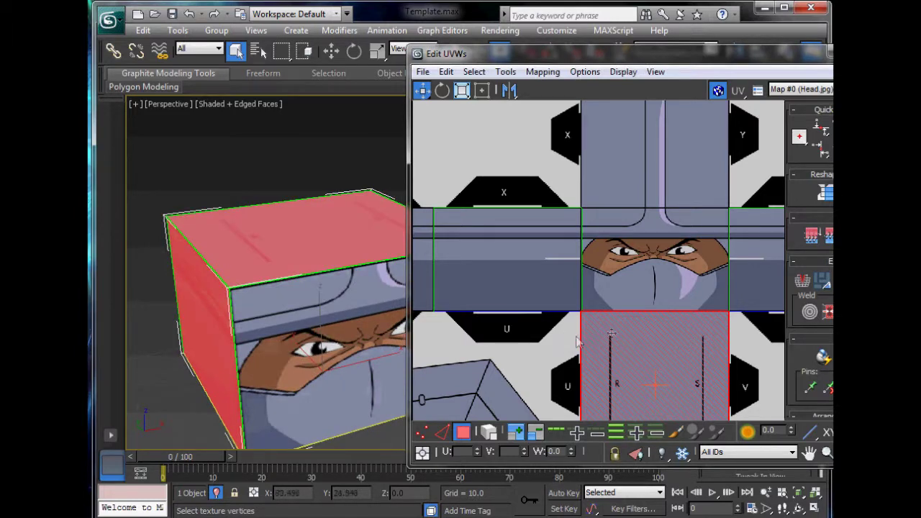
left_click_drag(628, 342, 593, 341)
left_click_drag(711, 348, 719, 125)
left_click_drag(595, 385, 618, 386)
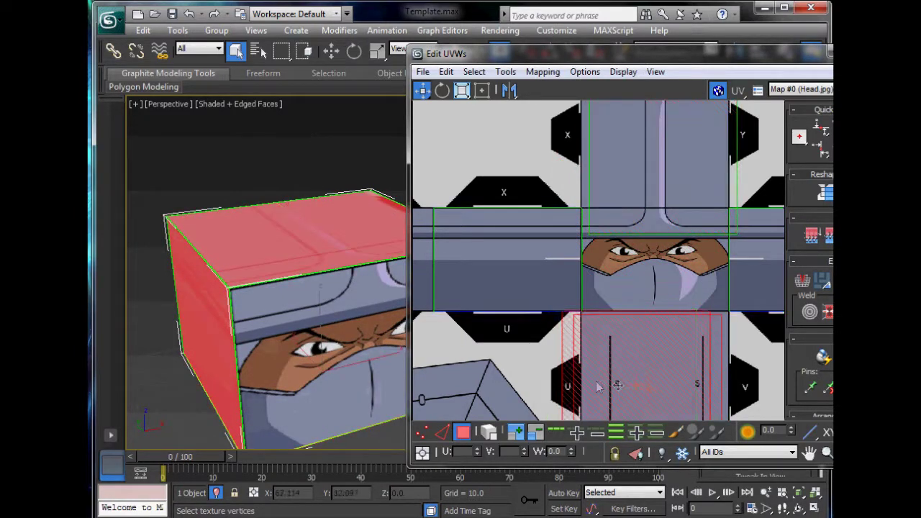
scroll(628, 379, "up", 6)
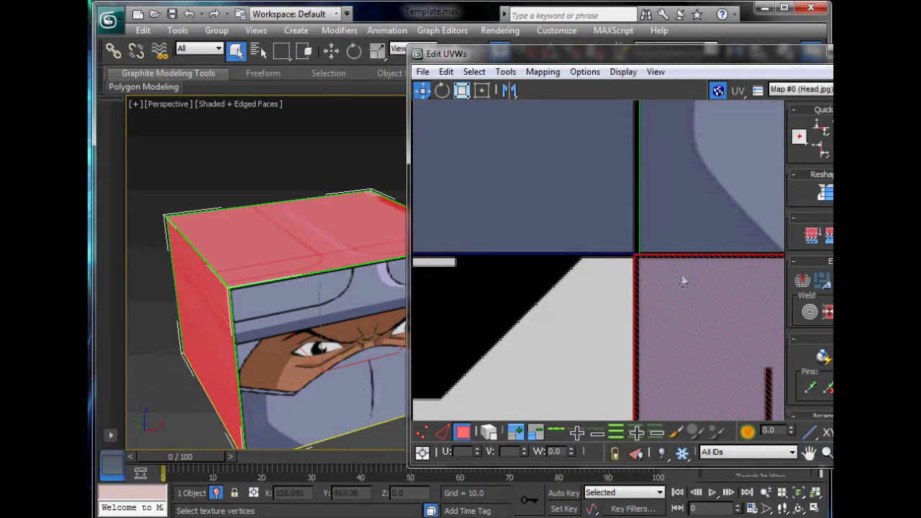
Align the top polygon's lower-left corner with the template's top panel and close the UV editor
middle_click_drag(690, 130, 637, 376)
middle_click_drag(624, 190, 612, 335)
left_click_drag(633, 293, 600, 192)
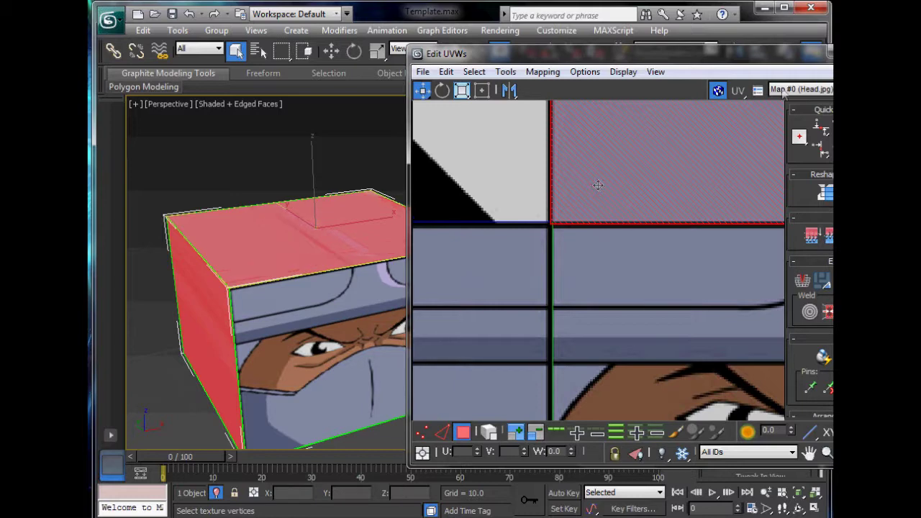
left_click(882, 52)
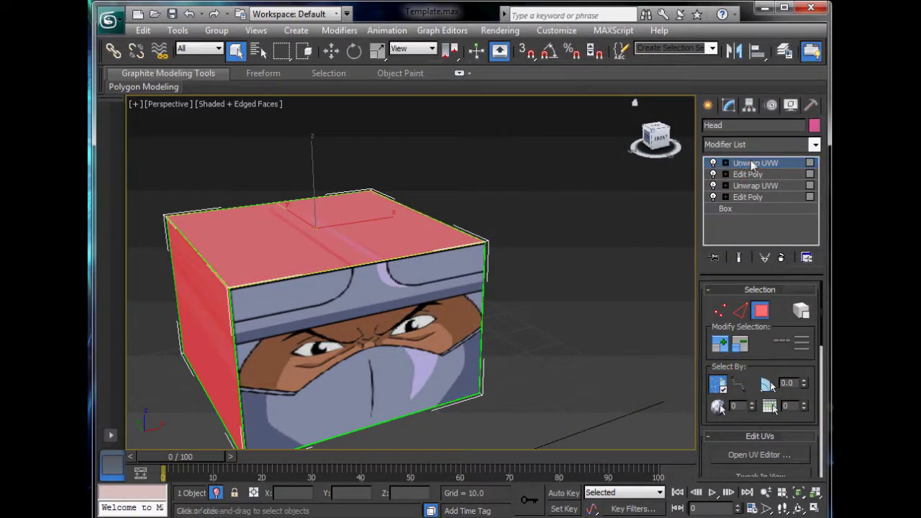
Deselect the head, turn off edged faces in the viewport, and exit isolation to bring back the body parts
left_click(622, 223)
scroll(512, 247, "down", 3)
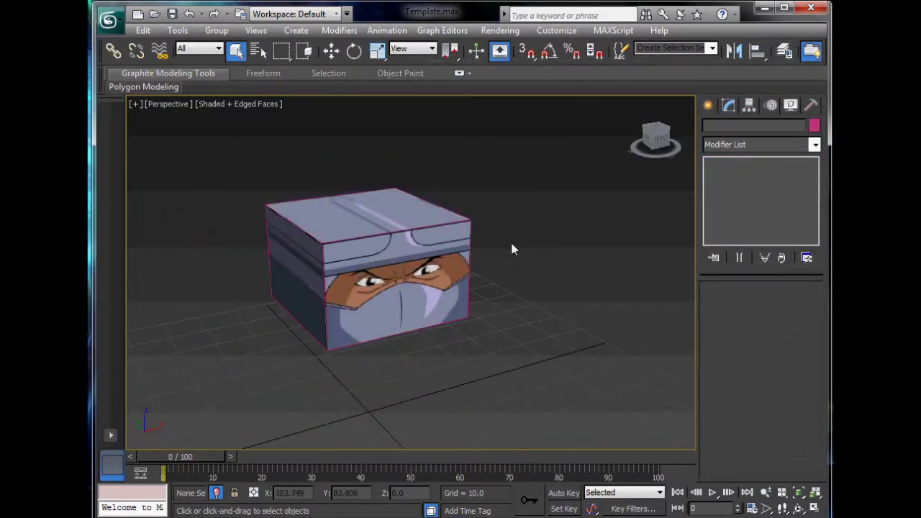
key("F4")
middle_click_drag(485, 282, 531, 254, "alt")
right_click(555, 247)
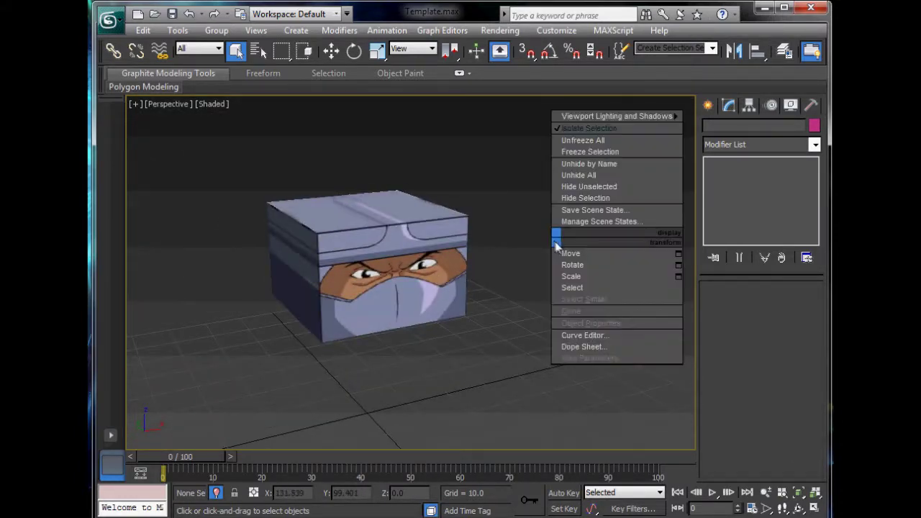
left_click(597, 186)
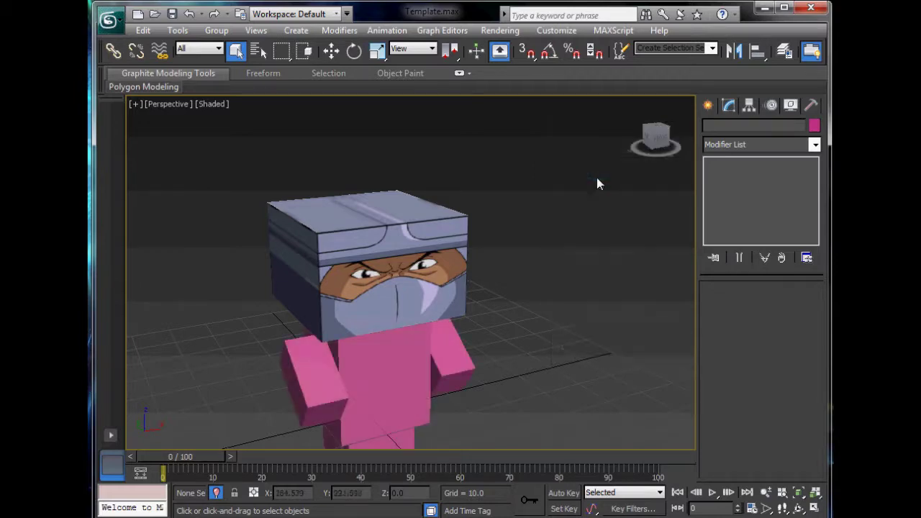
Hide the head so only the body, arms and legs remain in the viewport
right_click(595, 238)
left_click(634, 141)
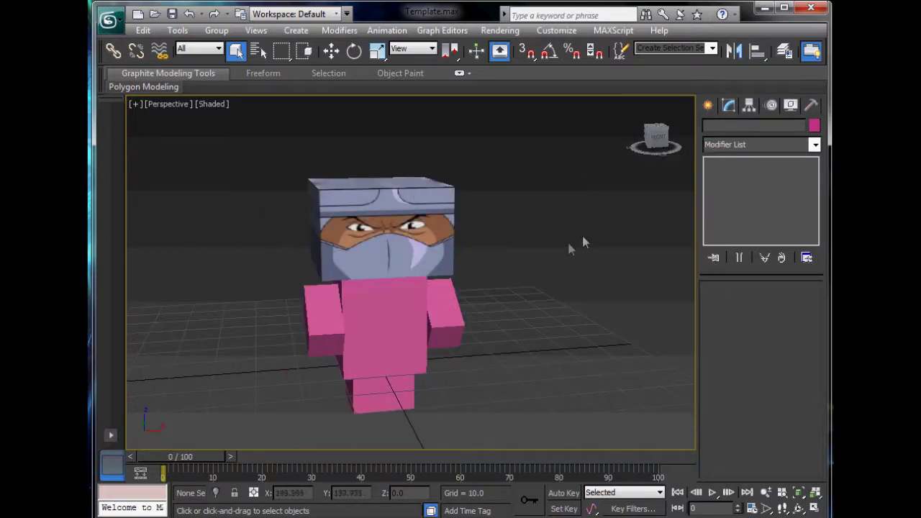
middle_click_drag(464, 278, 512, 285, "alt")
left_click(382, 206)
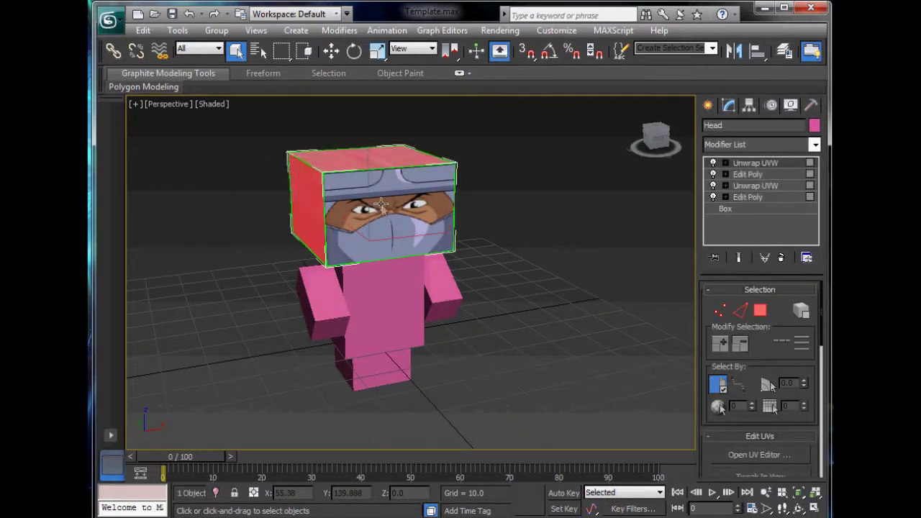
right_click(377, 200)
left_click(454, 164)
scroll(457, 247, "up", 5)
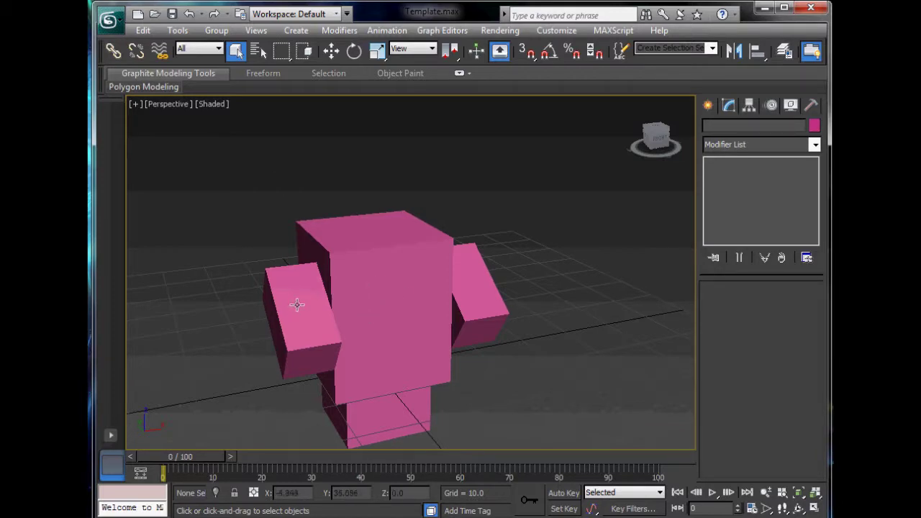
Assign the body template material, Material #3, to the body, both arms and the legs, and close the Material Editor
key("m")
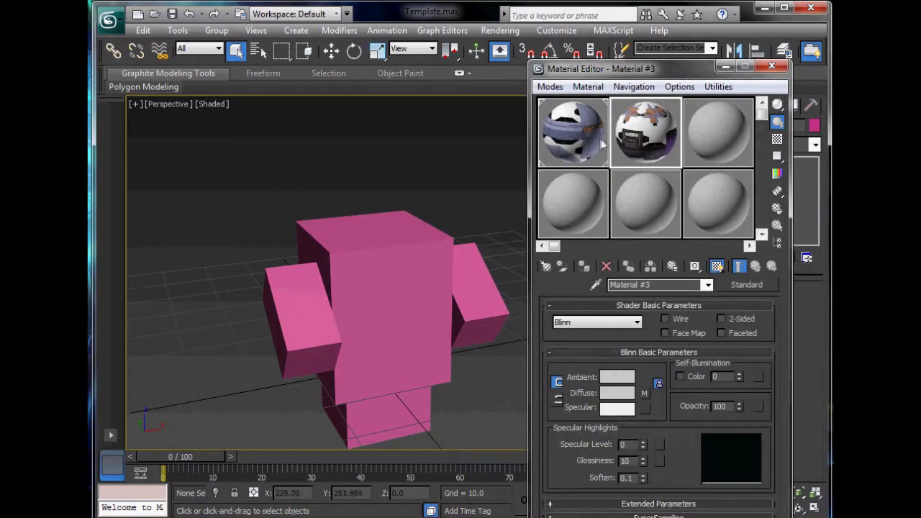
left_click_drag(436, 267, 391, 263)
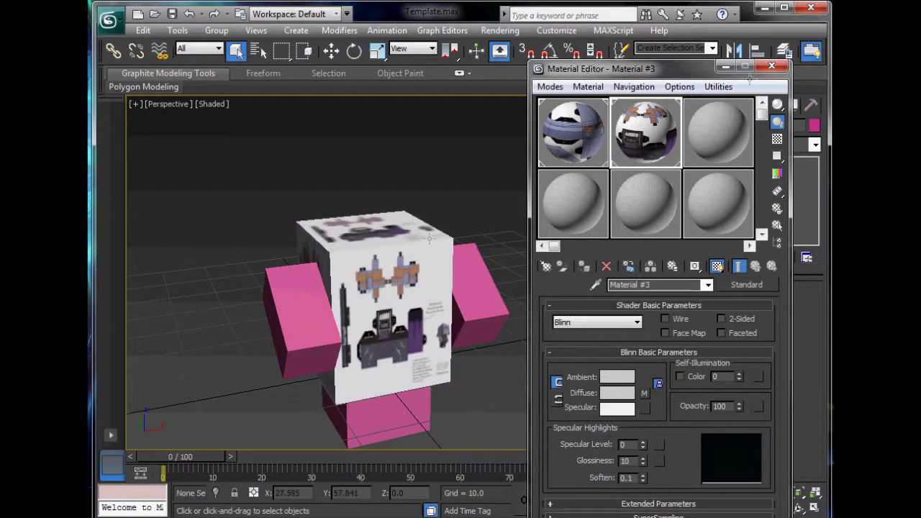
left_click_drag(215, 186, 595, 444)
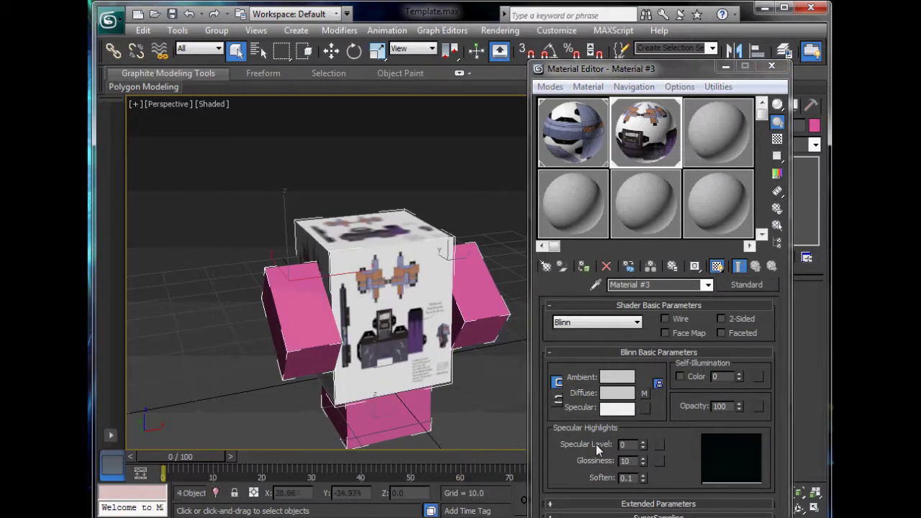
left_click_drag(651, 147, 439, 331)
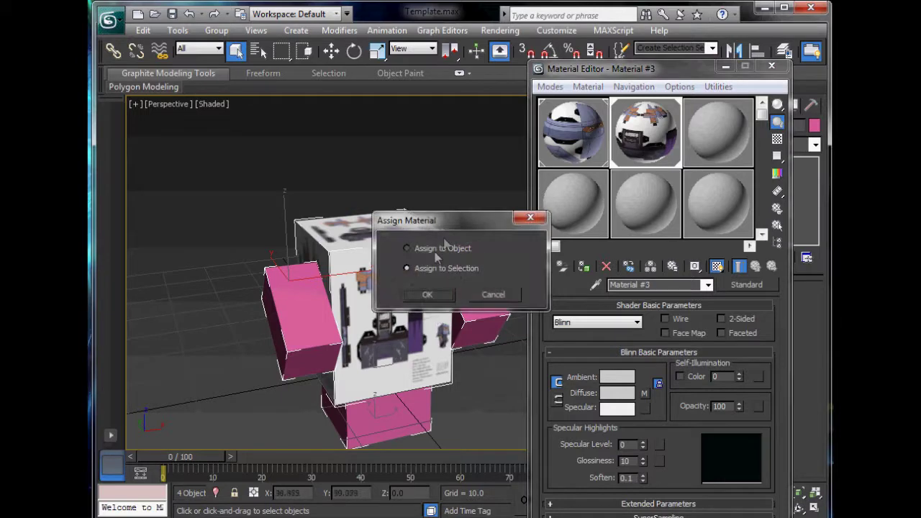
left_click(427, 295)
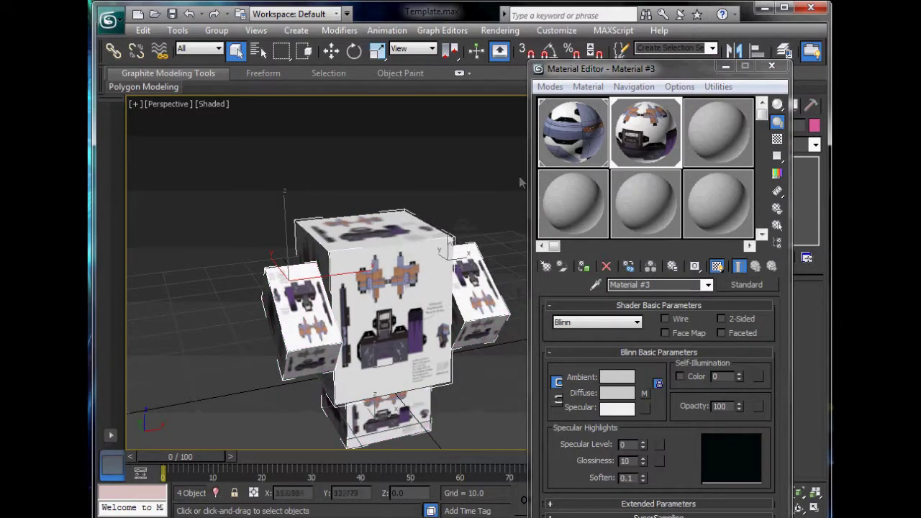
left_click(771, 66)
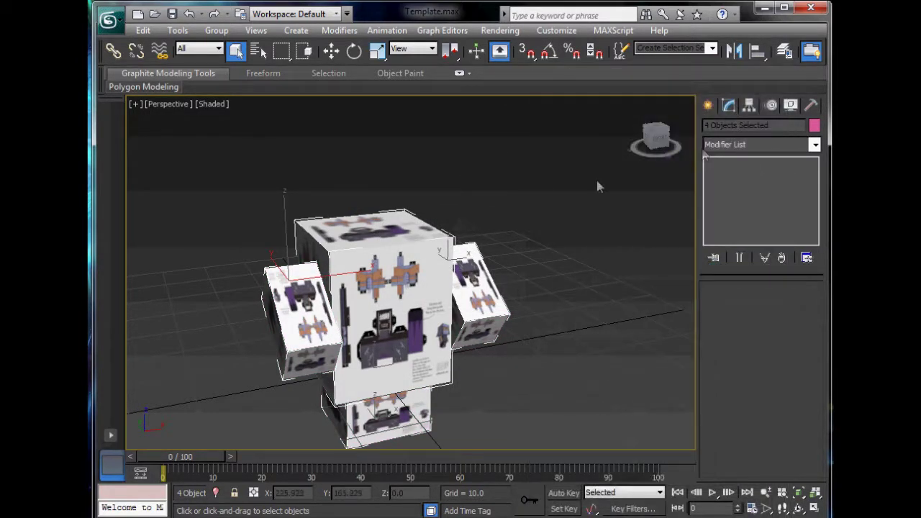
Isolate the Body box and add an Edit Poly modifier to it
left_click(369, 280)
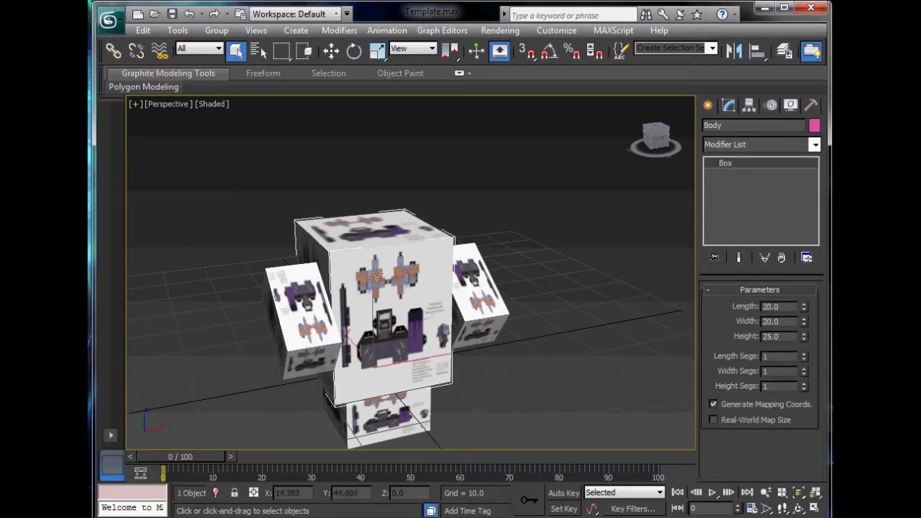
right_click(400, 246)
left_click(496, 135)
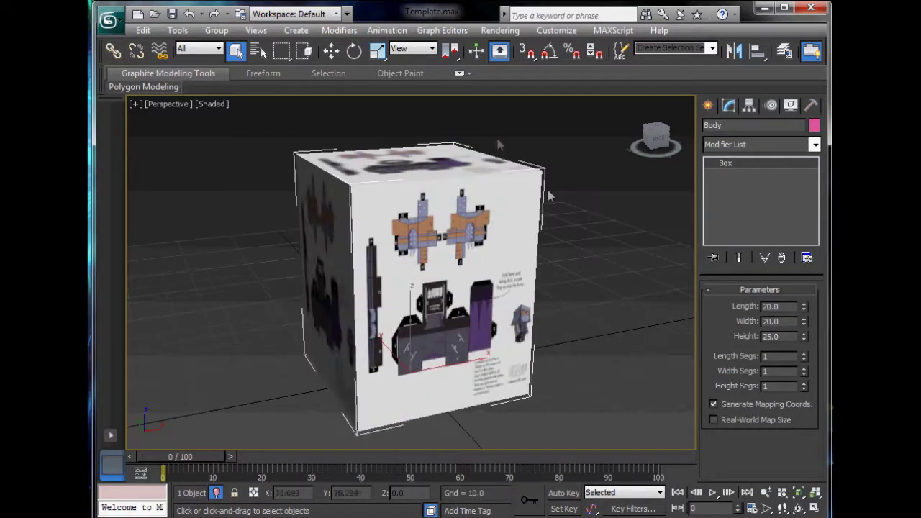
left_click(733, 144)
key("e")
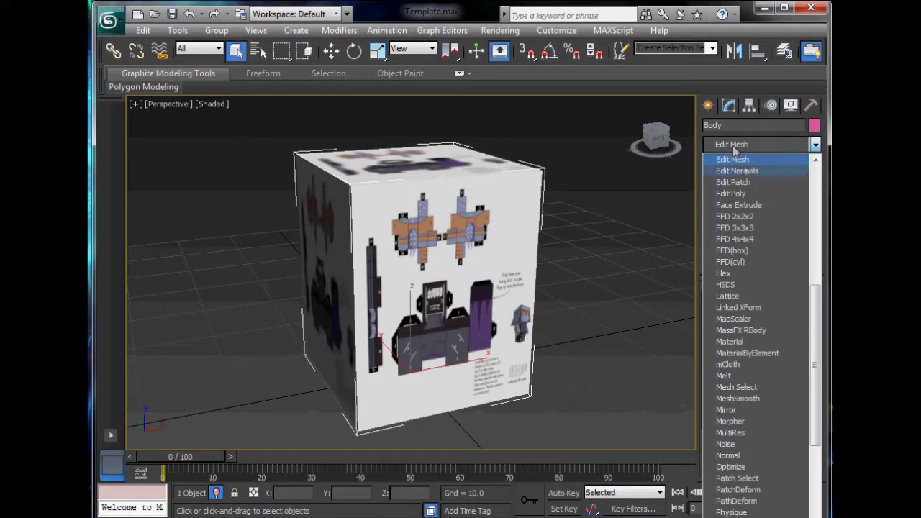
left_click(729, 194)
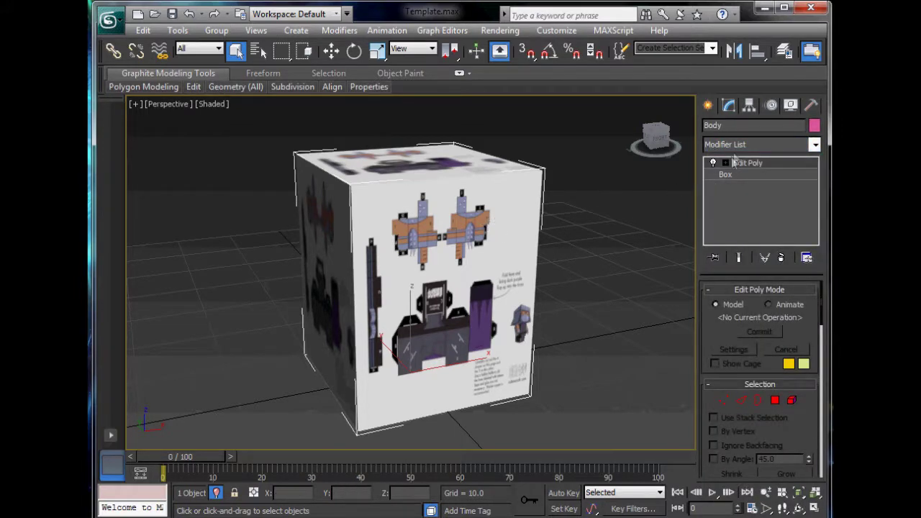
Select all of the body's polygons and add an Unwrap UVW modifier on top of Edit Poly
left_click(774, 400)
key("ctrl+a")
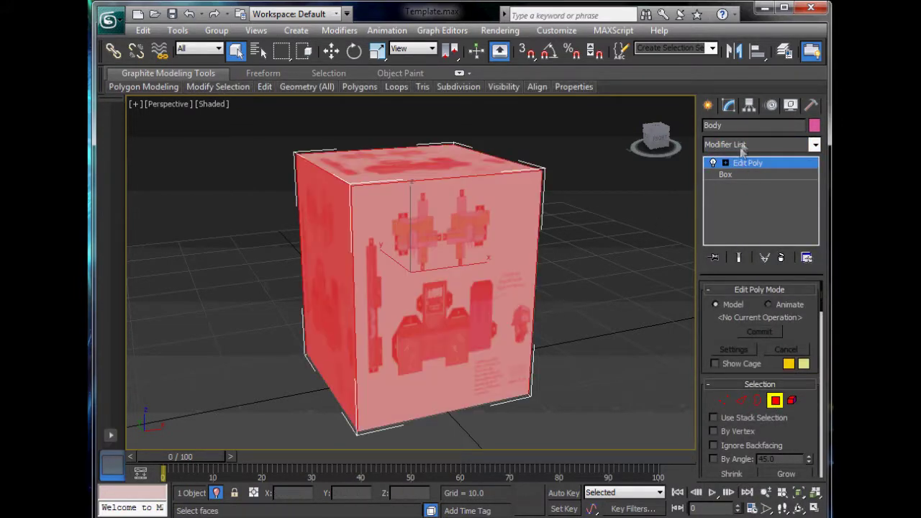
left_click(741, 144)
key("u")
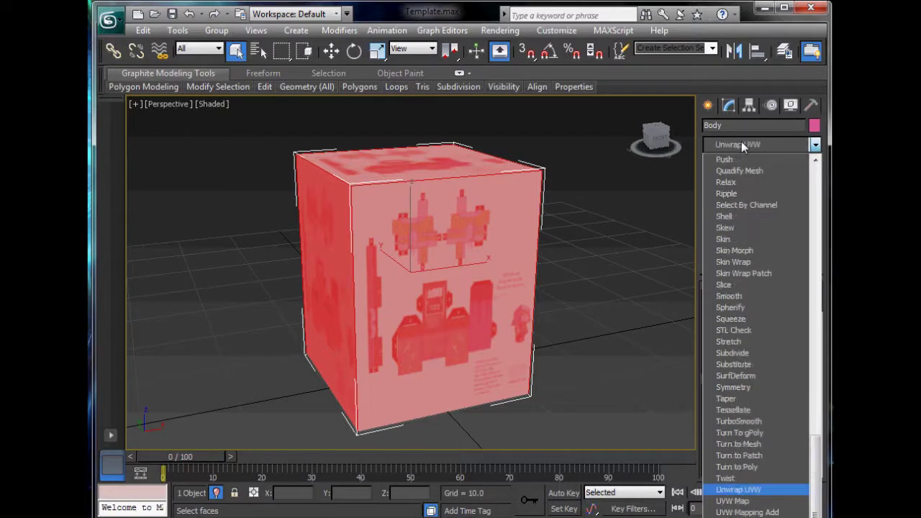
left_click(745, 490)
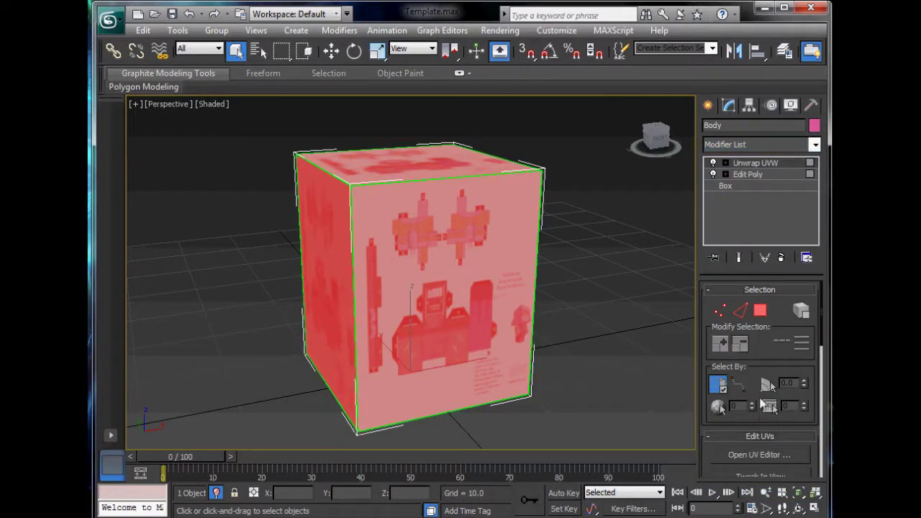
Open the body's UV editor and display Map #1 (Body.jpg) as its background
left_click(758, 454)
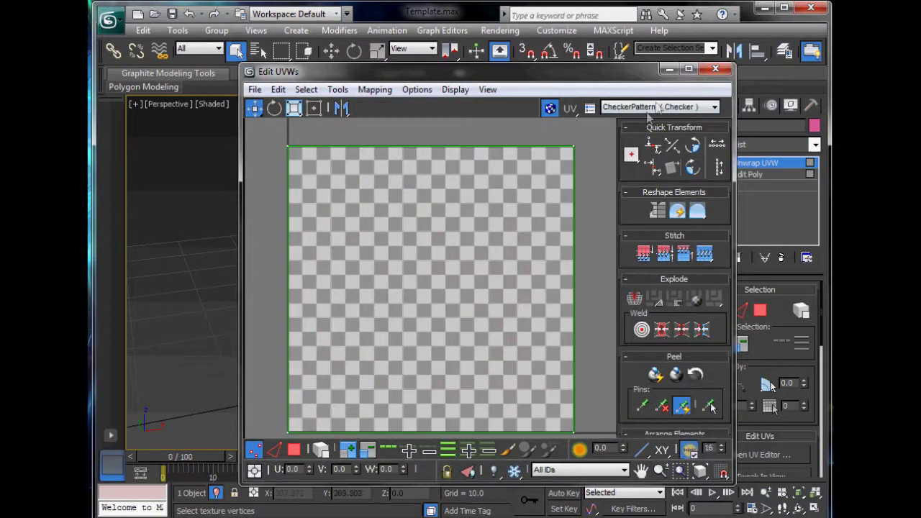
left_click(656, 106)
left_click(630, 127)
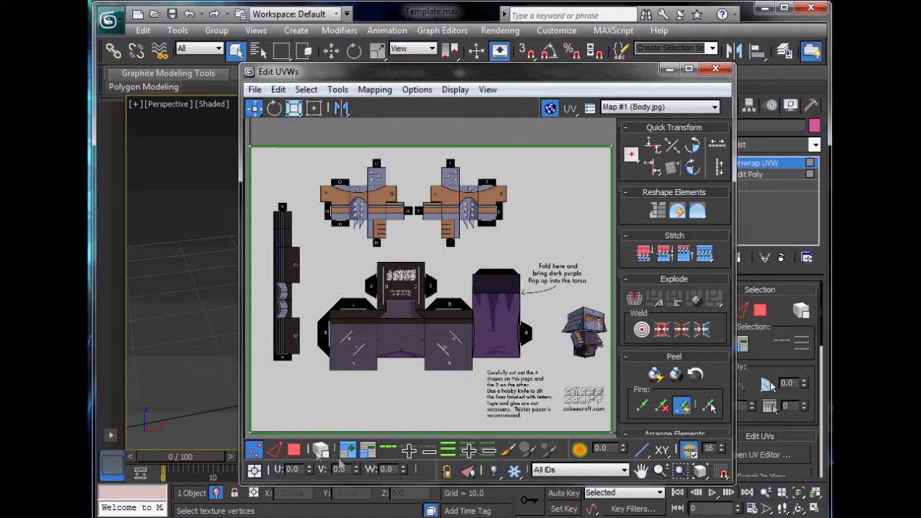
Select all the body's UV polygons and scale them down to a small stack at the template's center
left_click(294, 449)
key("ctrl+a")
scroll(282, 154, "down", 3)
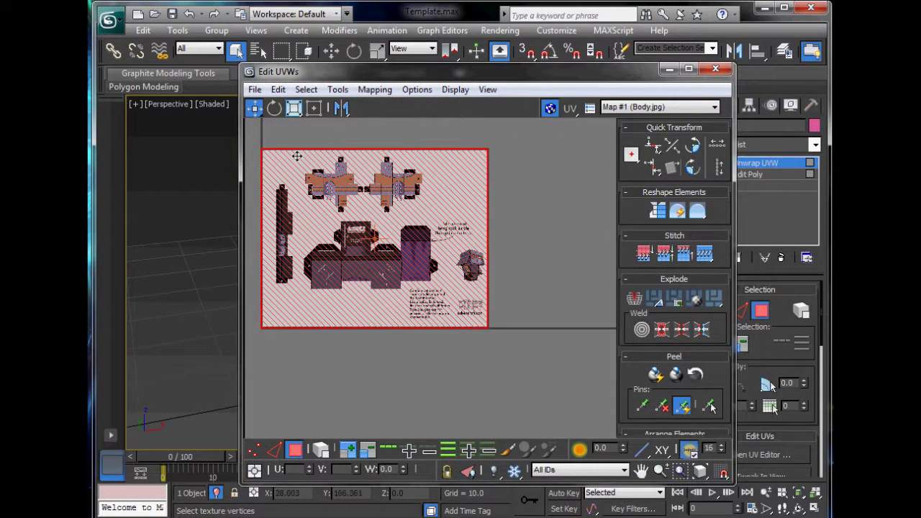
left_click(314, 108)
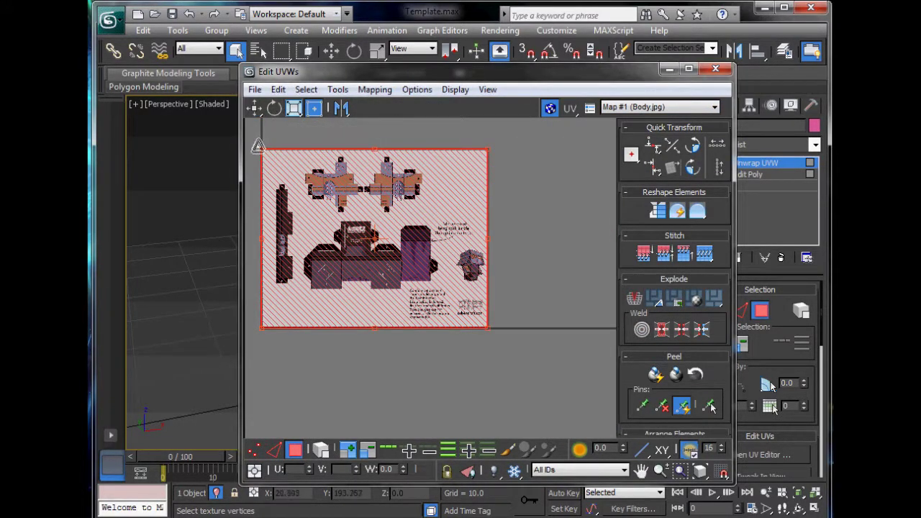
left_click(294, 108)
mouse_move(309, 188)
left_mouse_down()
mouse_move(400, 287)
mouse_move(461, 375)
left_mouse_up()
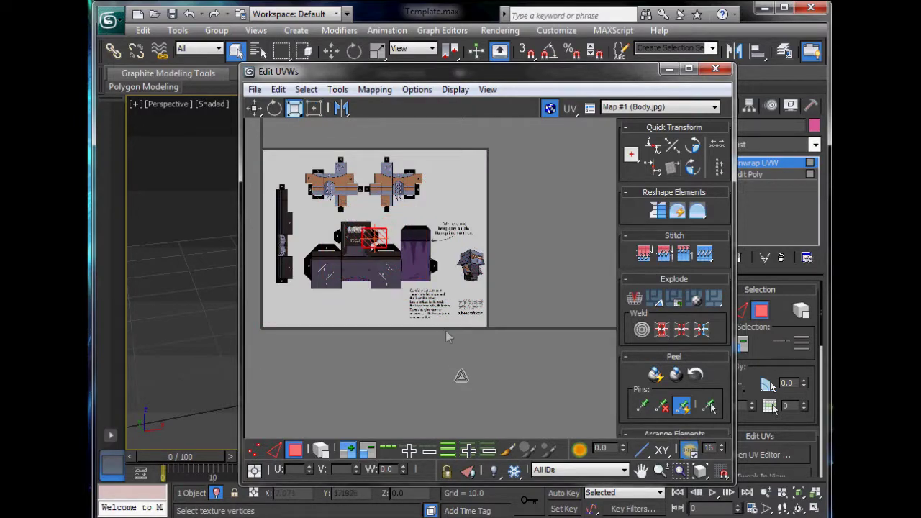
Move the stacked UV polygons onto the K/L/S side panel and align their upper-left corner with the panel's
left_click(254, 107)
scroll(383, 257, "up", 2)
scroll(457, 263, "up", 5)
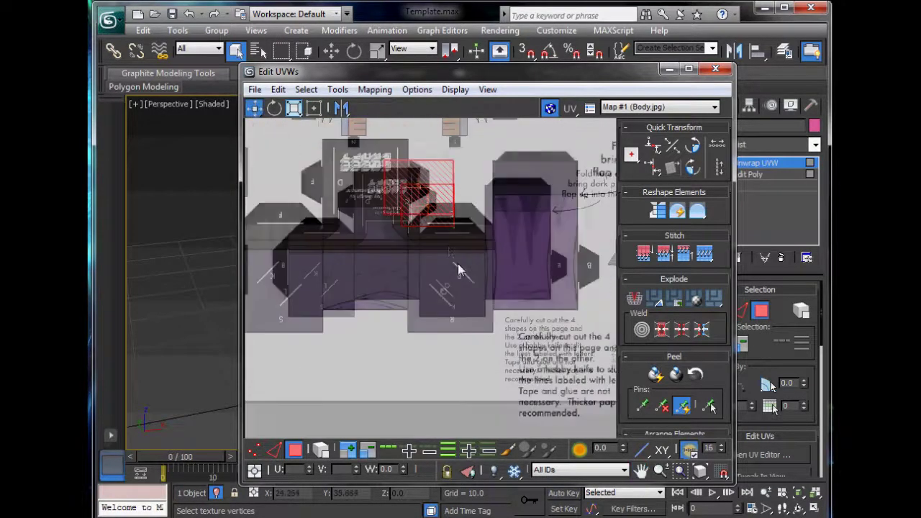
mouse_move(458, 223)
left_mouse_down()
mouse_move(451, 256)
mouse_move(361, 265)
left_mouse_up()
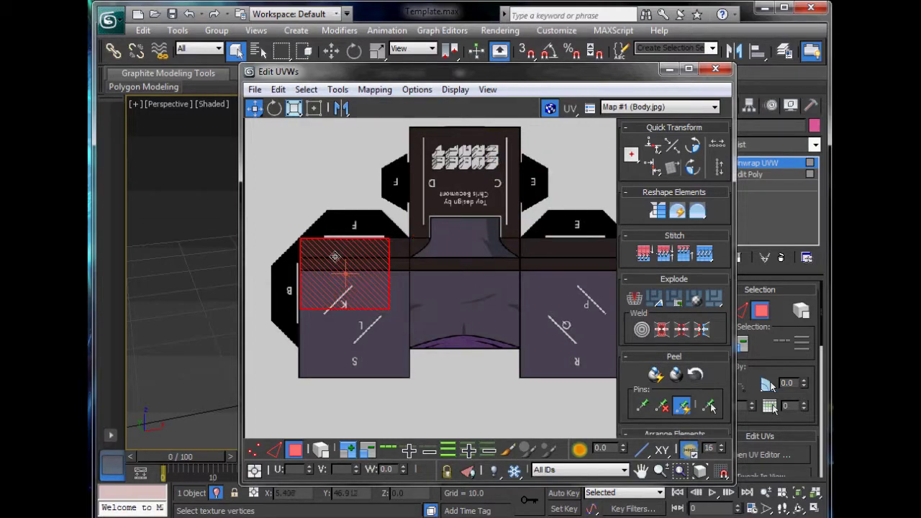
scroll(334, 256, "up", 8)
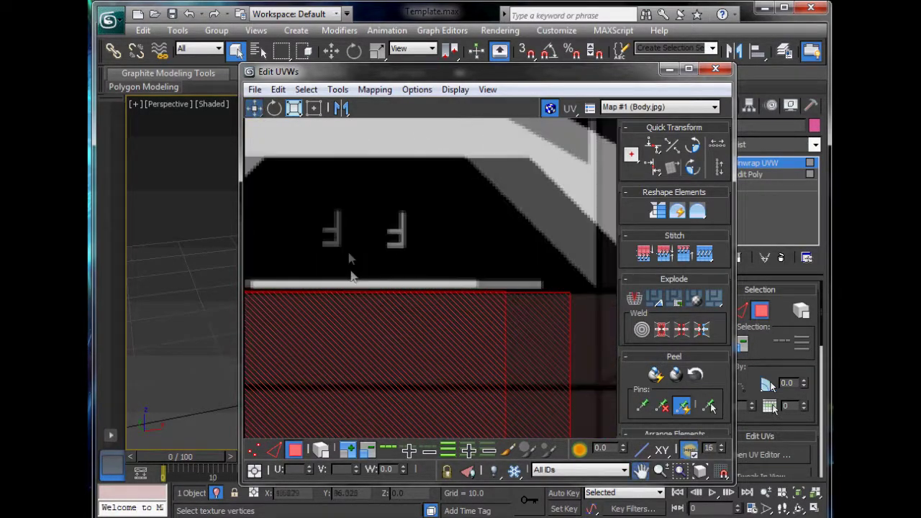
middle_click_drag(350, 272, 606, 226)
left_click_drag(418, 275, 418, 275)
Stretch the stacked UV polygons in Freeform mode until their lower-right corner meets the K/L/S panel's corner
scroll(415, 274, "down", 7)
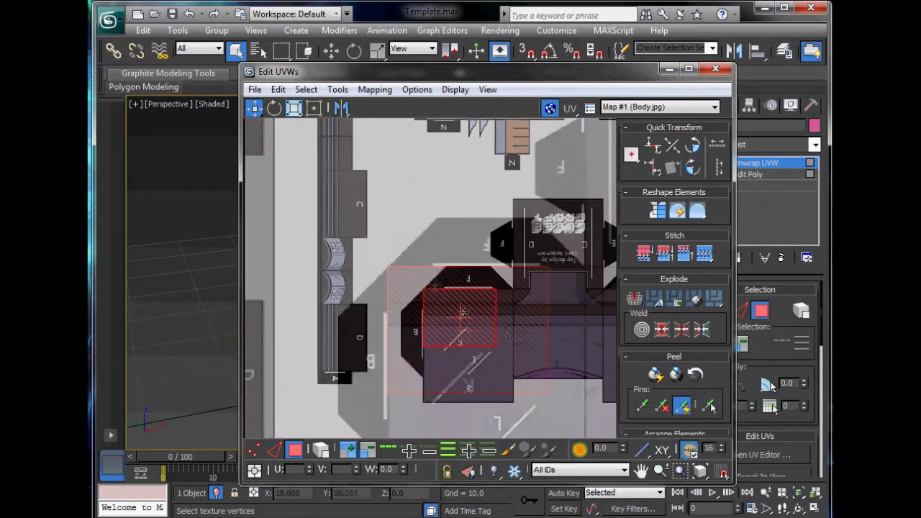
middle_click_drag(513, 341, 439, 259)
scroll(461, 288, "up", 4)
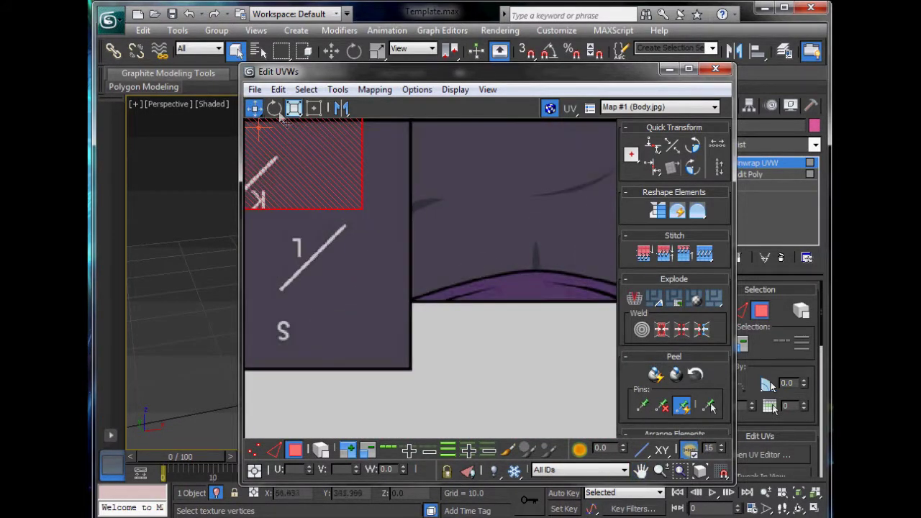
left_click(314, 108)
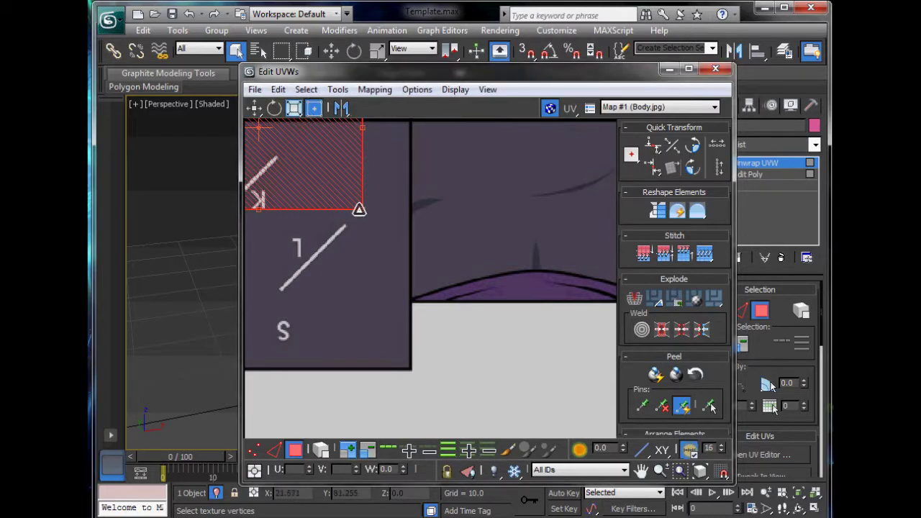
left_click_drag(359, 208, 426, 337)
scroll(413, 384, "up", 6)
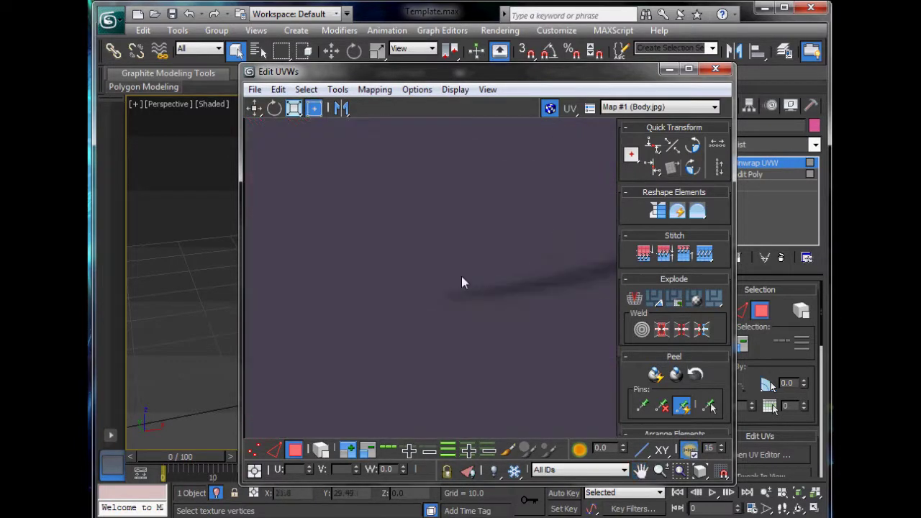
scroll(520, 331, "down", 5)
scroll(444, 329, "up", 7)
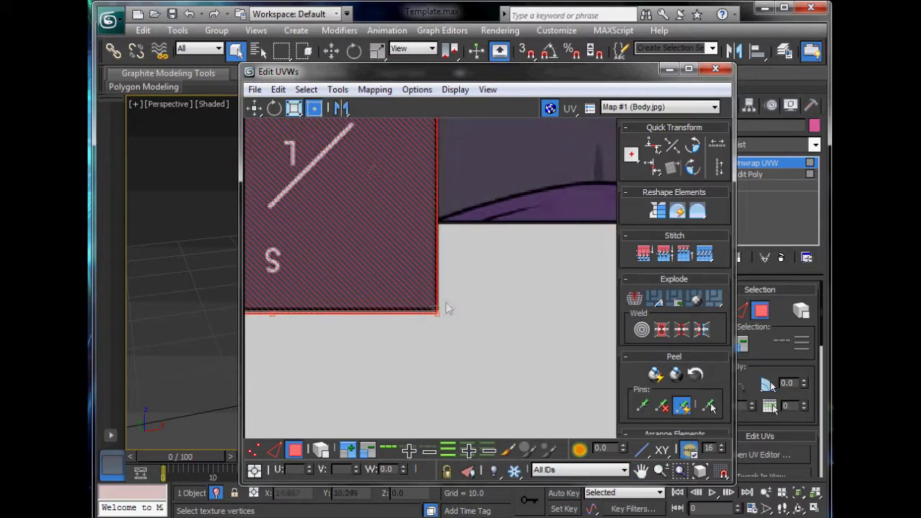
scroll(484, 250, "up", 3)
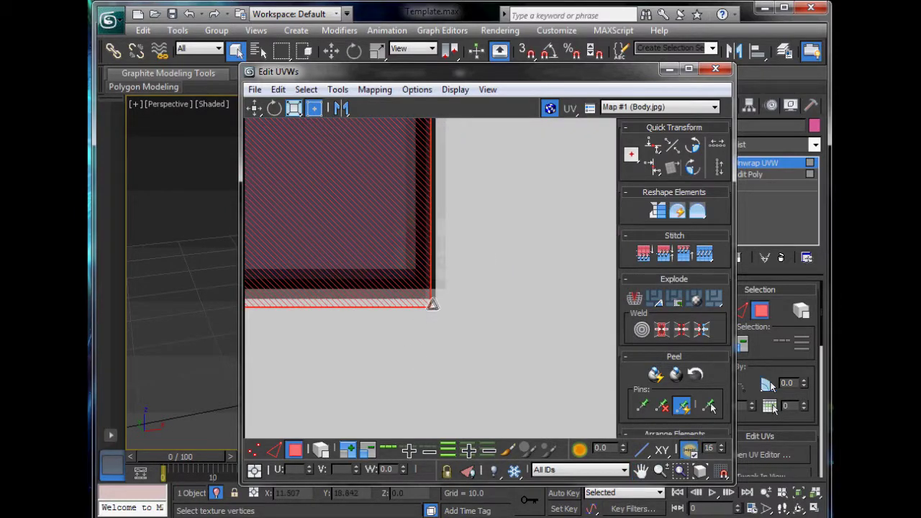
left_click_drag(432, 304, 425, 276)
Move the UV editor window aside to reveal the model and deselect the UV polygons
scroll(434, 272, "down", 6)
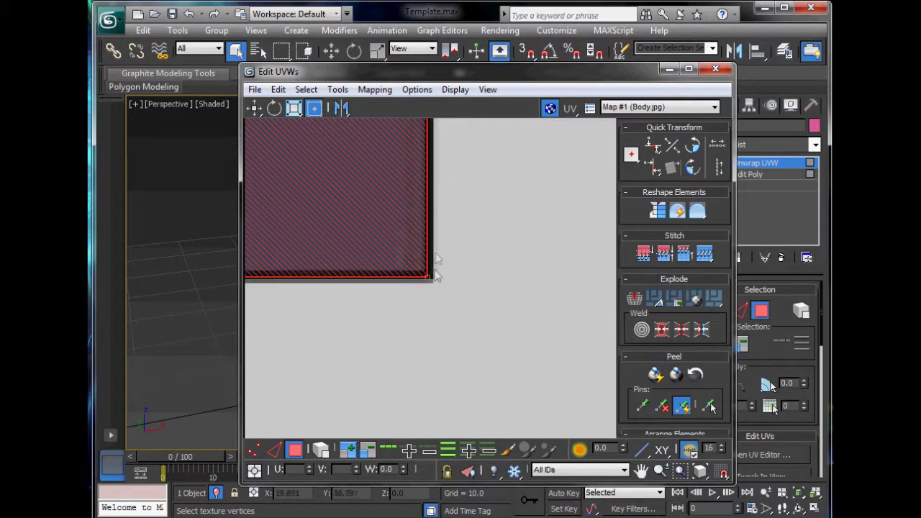
middle_click_drag(463, 216, 459, 349)
scroll(449, 324, "down", 1)
scroll(459, 349, "down", 1)
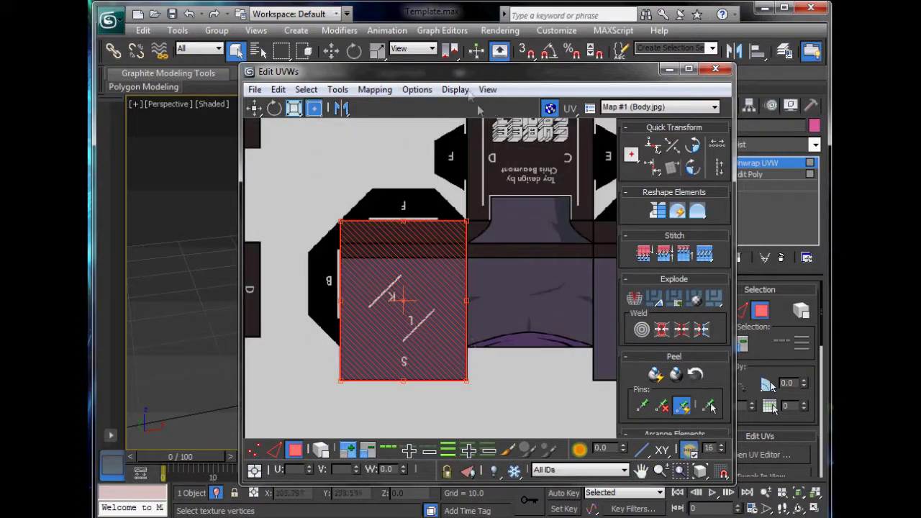
left_click_drag(465, 71, 696, 60)
middle_click_drag(435, 220, 413, 206)
left_click(601, 177)
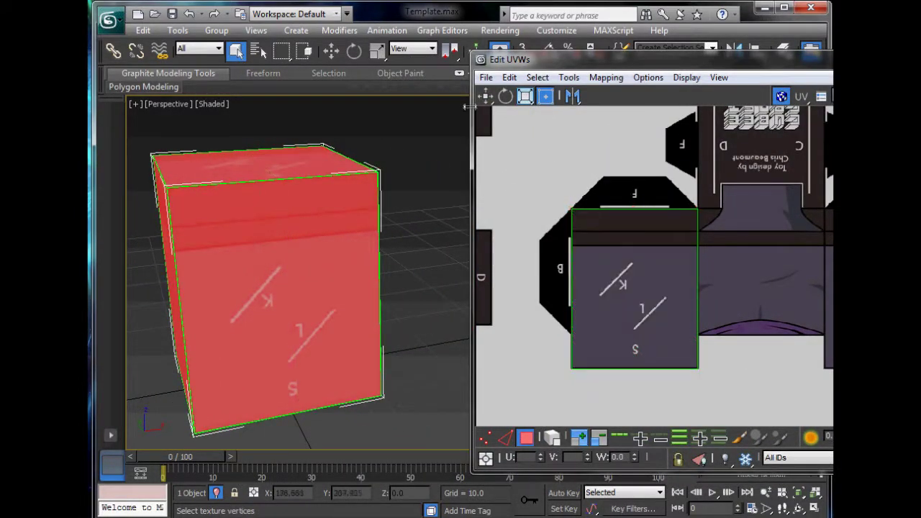
Select the uppermost UV polygon in the stack on the K/L/S panel and move it over the adjacent middle torso panel
left_click(584, 223)
mouse_move(288, 257)
middle_mouse_down()
mouse_move(314, 256)
mouse_move(294, 279)
mouse_move(345, 284)
mouse_move(369, 254)
mouse_move(299, 215)
mouse_move(300, 279)
middle_mouse_up()
left_click(530, 203)
middle_click_drag(600, 278, 626, 286)
left_click_drag(654, 285, 755, 302)
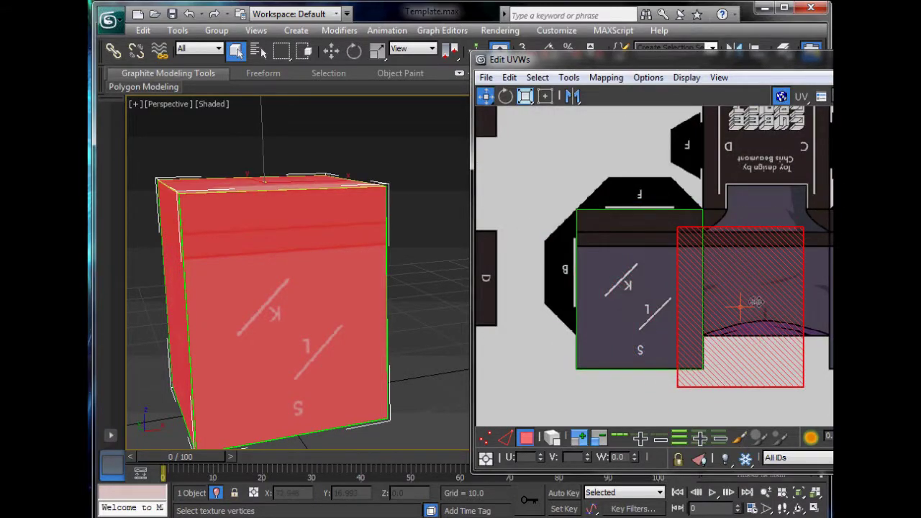
middle_click_drag(317, 233, 288, 268, "alt")
left_click_drag(752, 292, 790, 226)
Park the box's top-face UV polygon in the blank area directly below the middle torso panel
middle_click_drag(792, 227, 623, 237)
mouse_move(748, 263)
middle_mouse_down()
mouse_move(611, 254)
mouse_move(684, 238)
mouse_move(711, 269)
mouse_move(746, 280)
mouse_move(719, 303)
mouse_move(625, 339)
mouse_move(755, 264)
middle_mouse_up()
scroll(626, 261, "down", 3)
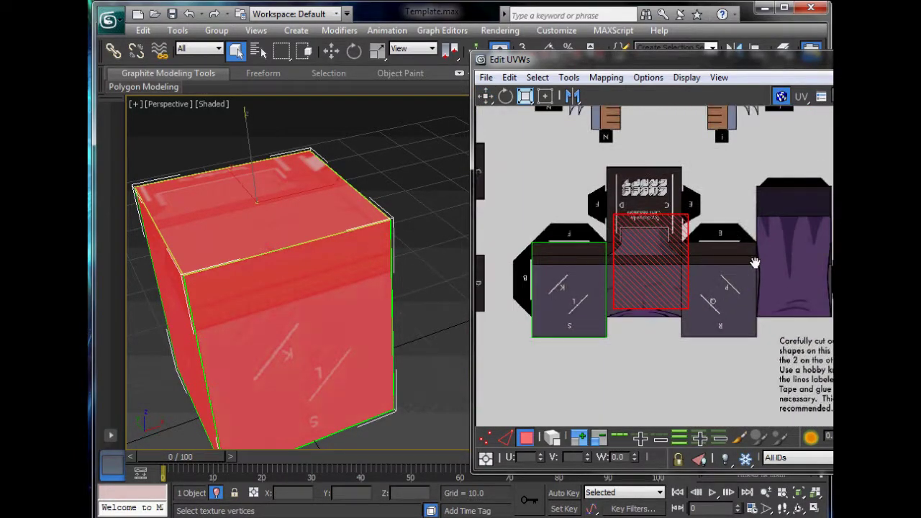
left_click_drag(660, 264, 656, 389)
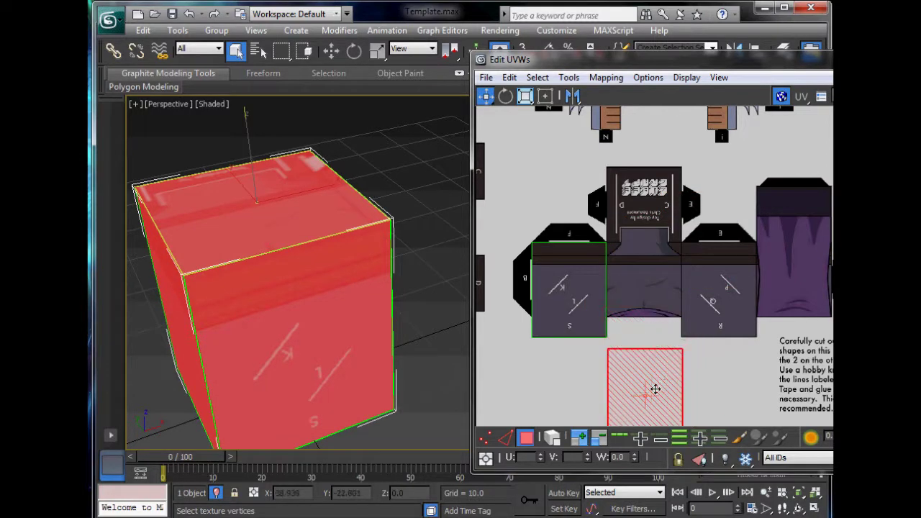
scroll(655, 385, "down", 4)
middle_click_drag(669, 385, 715, 360)
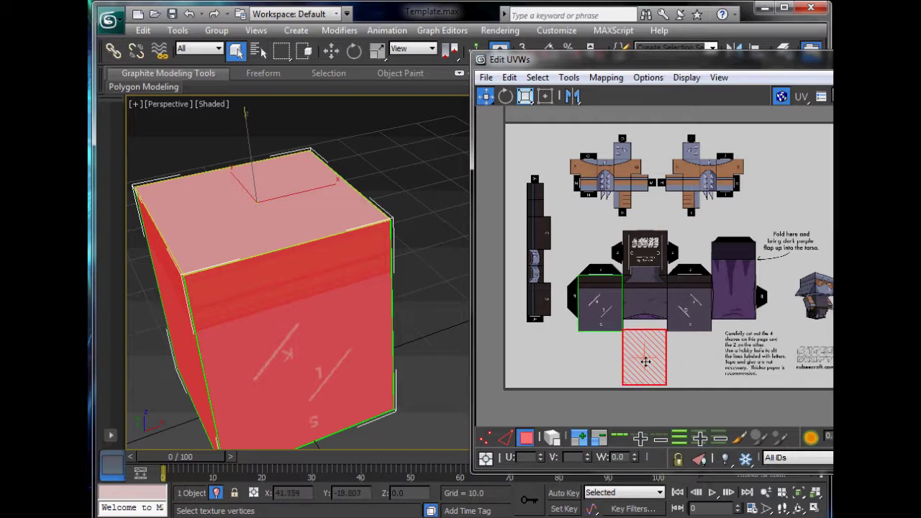
Select the front face's UV polygon from the K/L/S stack and move it onto the middle torso panel, keeping the model in view
left_click(609, 292)
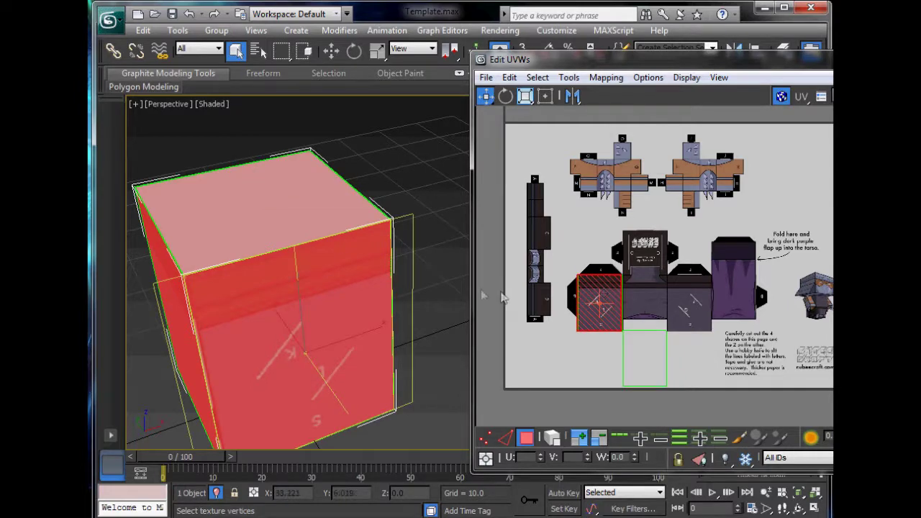
scroll(484, 290, "up", 3)
middle_click_drag(362, 295, 359, 272)
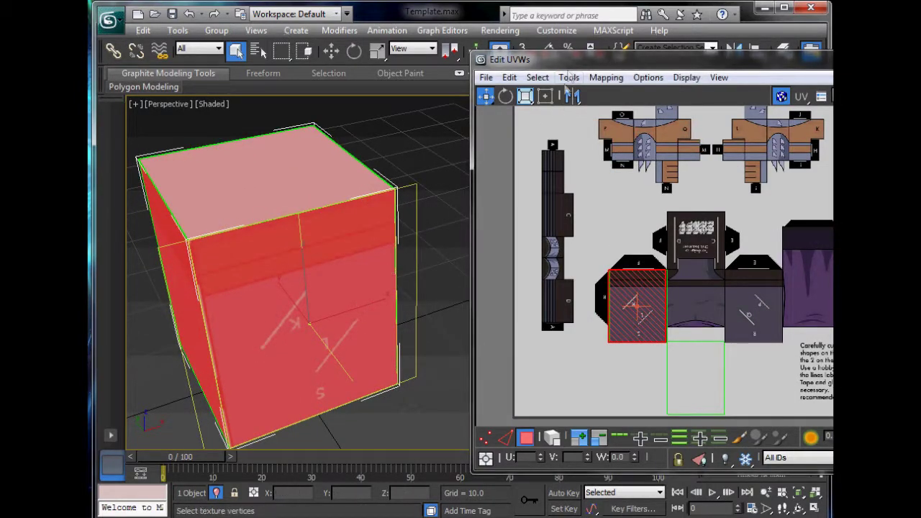
left_click_drag(572, 59, 643, 46)
middle_click_drag(387, 270, 464, 255, "alt")
left_click_drag(708, 278, 772, 283)
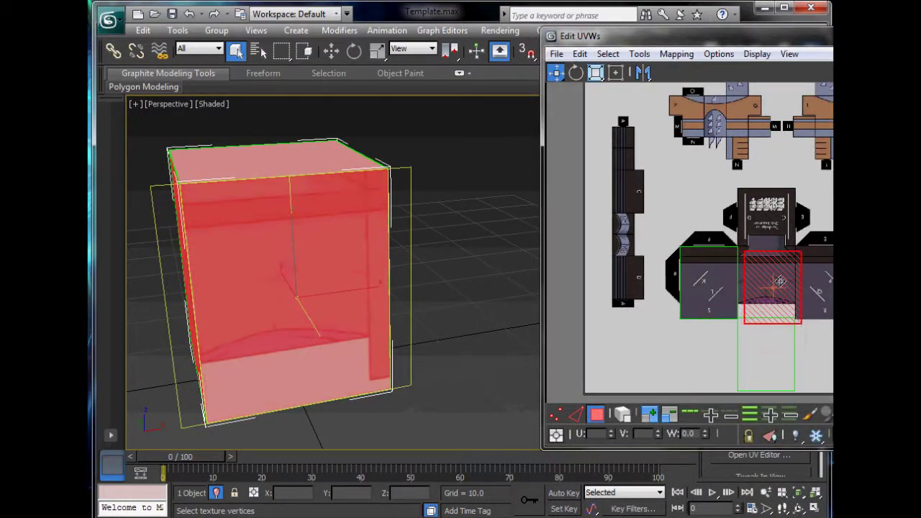
Align the upper-left corner of the front face's UV polygon precisely with the middle torso panel's upper-left corner
scroll(775, 280, "up", 5)
middle_click_drag(704, 198, 747, 272)
scroll(721, 244, "up", 3)
scroll(751, 287, "up", 2)
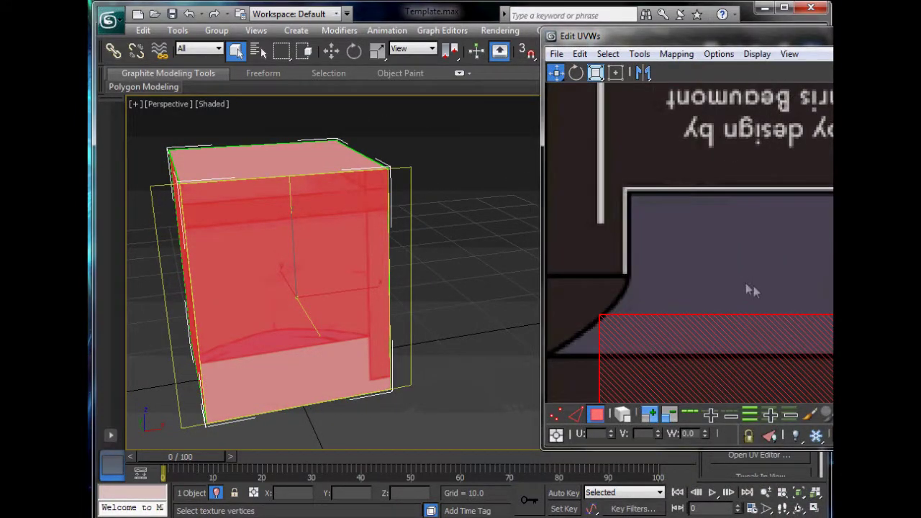
middle_click_drag(692, 322, 788, 297)
left_click_drag(779, 311, 723, 288)
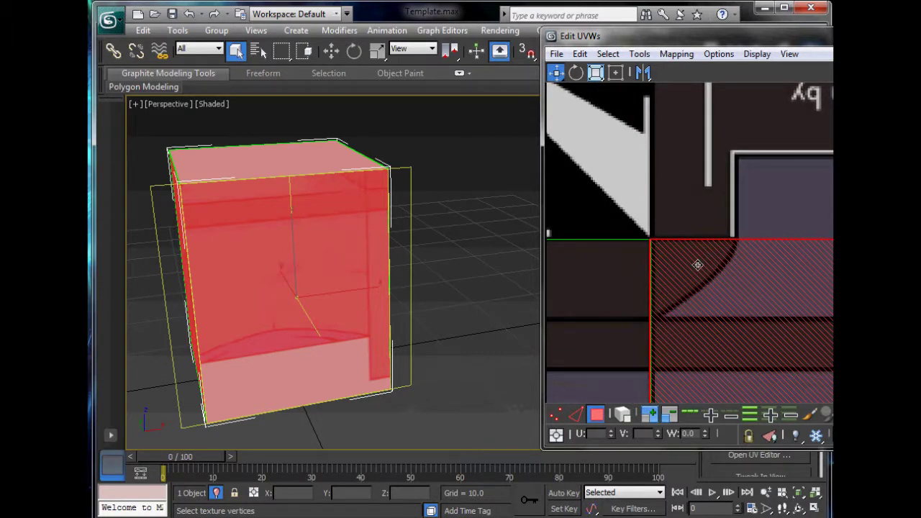
left_click_drag(697, 265, 698, 265)
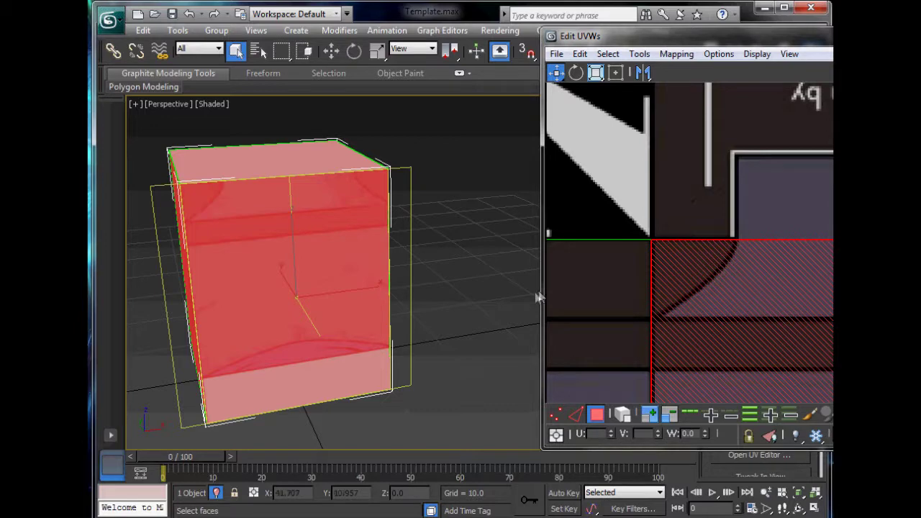
Flip the front face's UV polygon upside down with Mirror Vertical
scroll(728, 216, "down", 7)
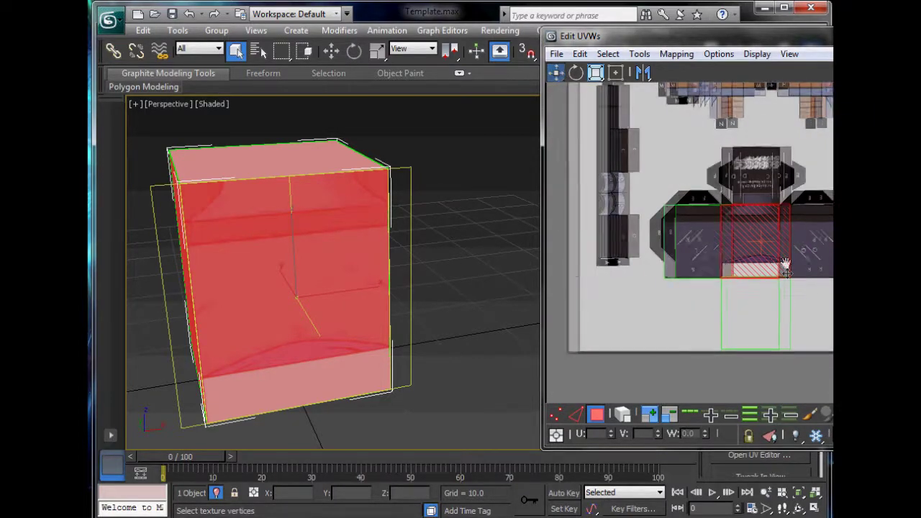
scroll(734, 269, "up", 4)
middle_click_drag(783, 263, 736, 296)
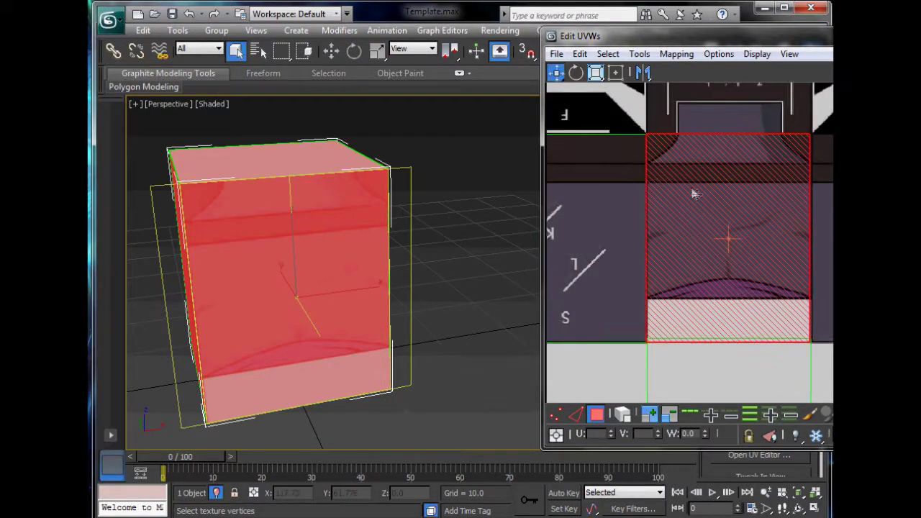
left_click_drag(694, 187, 670, 186)
mouse_move(419, 307)
middle_mouse_down("alt")
mouse_move(417, 294)
mouse_move(438, 269)
mouse_move(431, 280)
mouse_move(453, 280)
mouse_move(417, 294)
middle_mouse_up("alt")
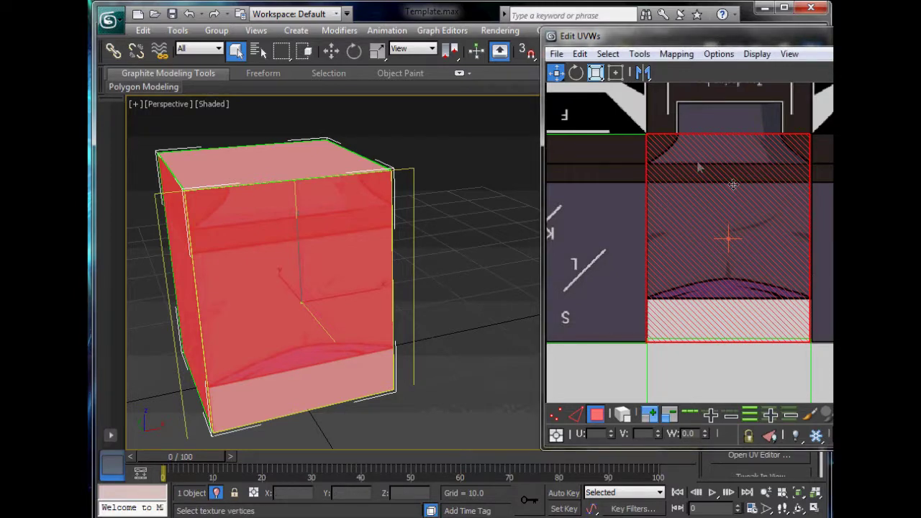
left_click(608, 55)
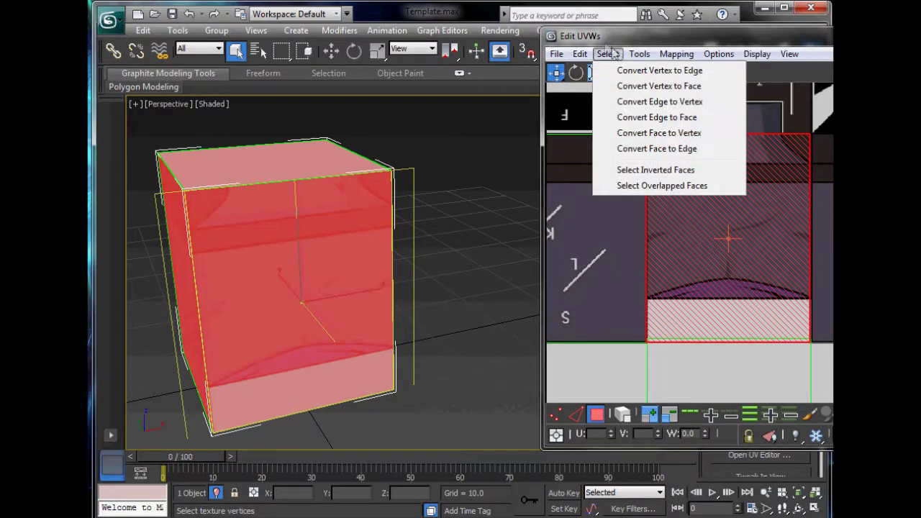
left_click(610, 52)
left_click(577, 76)
left_click(556, 73)
left_click(639, 54)
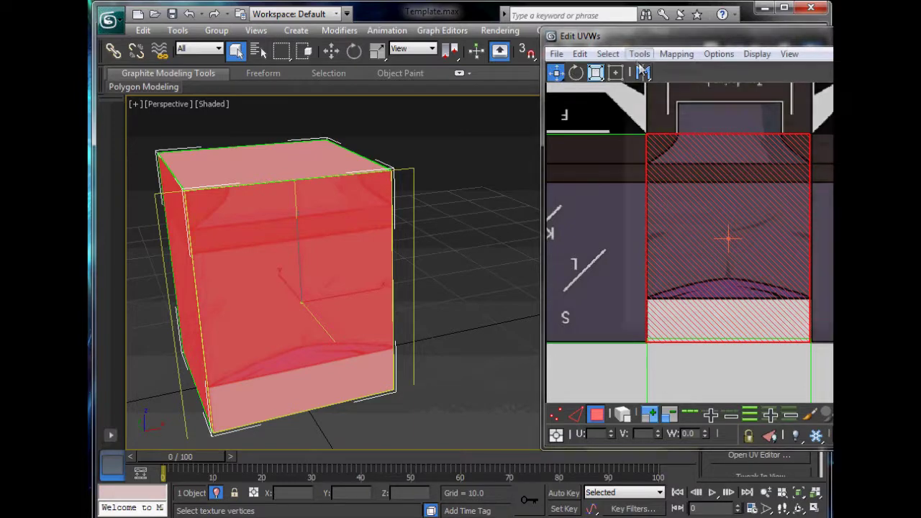
left_click(676, 123)
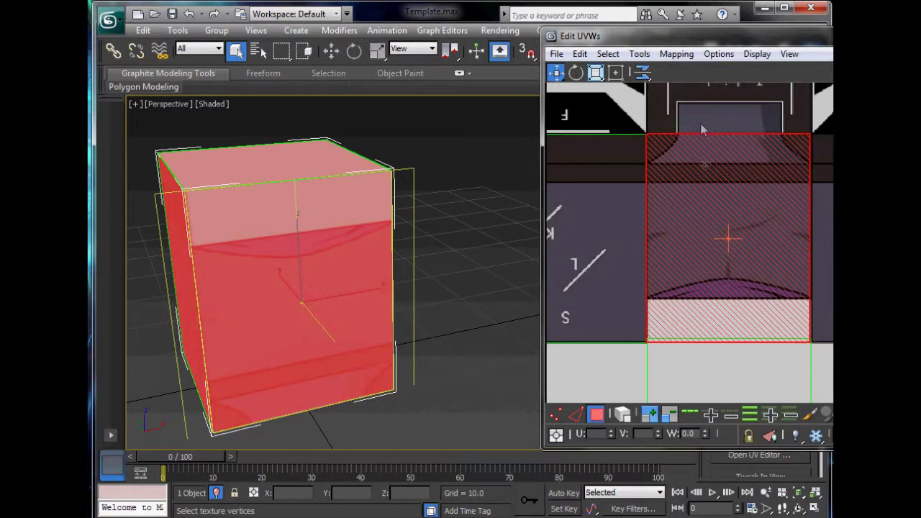
middle_click_drag(327, 298, 328, 272)
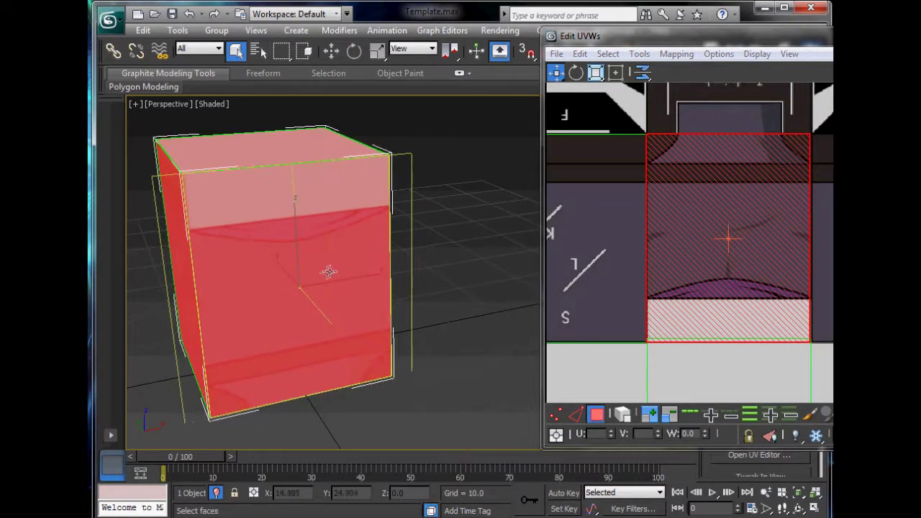
Select the next UV polygon in the K/L/S stack and move it diagonally up and left, partly off the panel
middle_click_drag(678, 214, 694, 227)
left_click(622, 236)
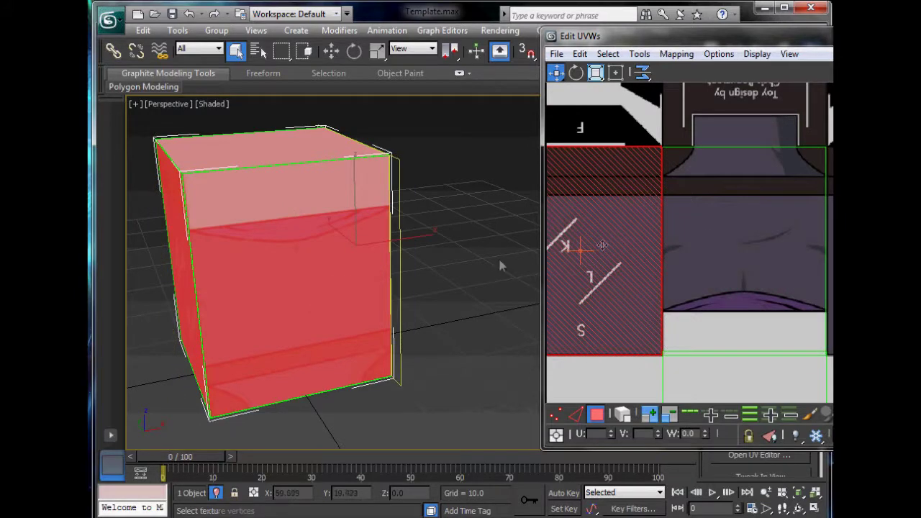
mouse_move(453, 284)
middle_mouse_down("alt")
mouse_move(390, 292)
mouse_move(446, 286)
mouse_move(440, 277)
middle_mouse_up("alt")
middle_click_drag(673, 270, 777, 325)
scroll(777, 326, "down", 2)
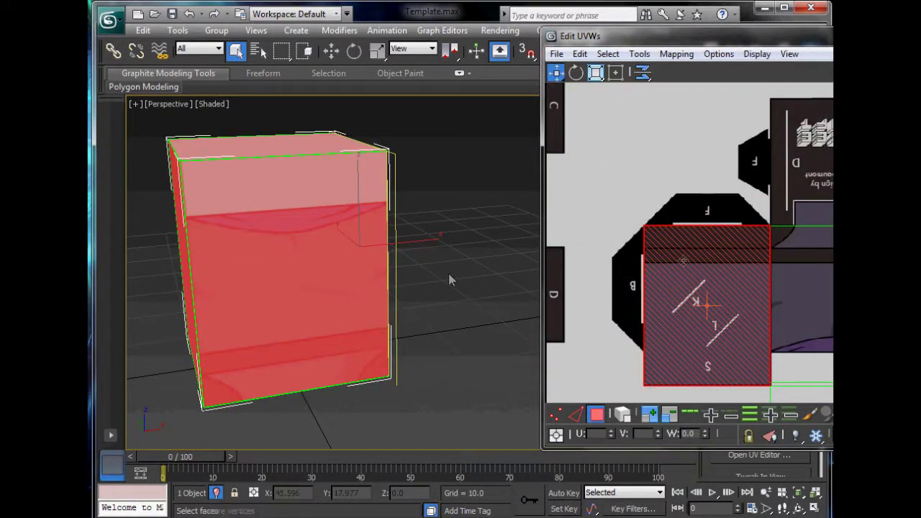
left_click_drag(676, 279, 605, 236)
Select the back face's UV polygon from the K/L/S stack and move it onto the purple panel, aligning their upper-left corners
left_click(751, 293)
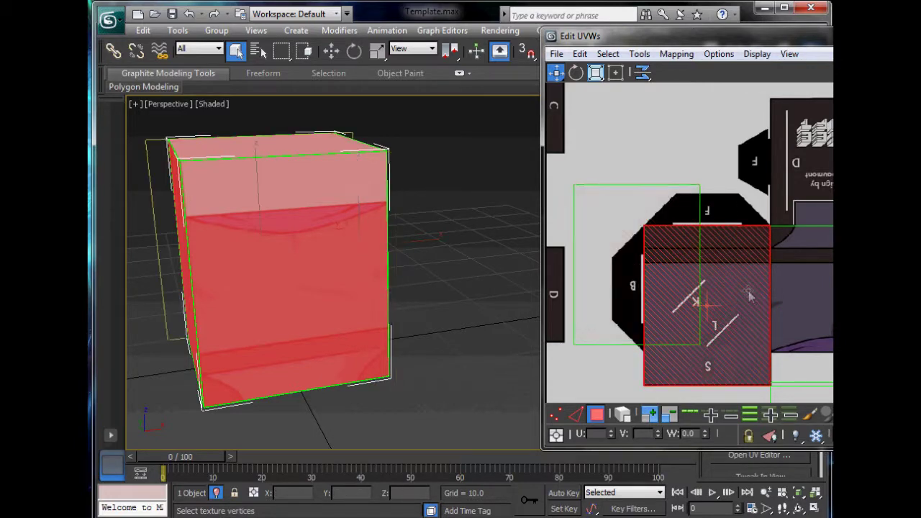
middle_click_drag(827, 316, 761, 324)
left_click_drag(675, 310, 843, 304)
middle_click_drag(843, 304, 623, 294)
mouse_move(605, 301)
left_mouse_down()
mouse_move(783, 277)
mouse_move(816, 232)
left_mouse_up()
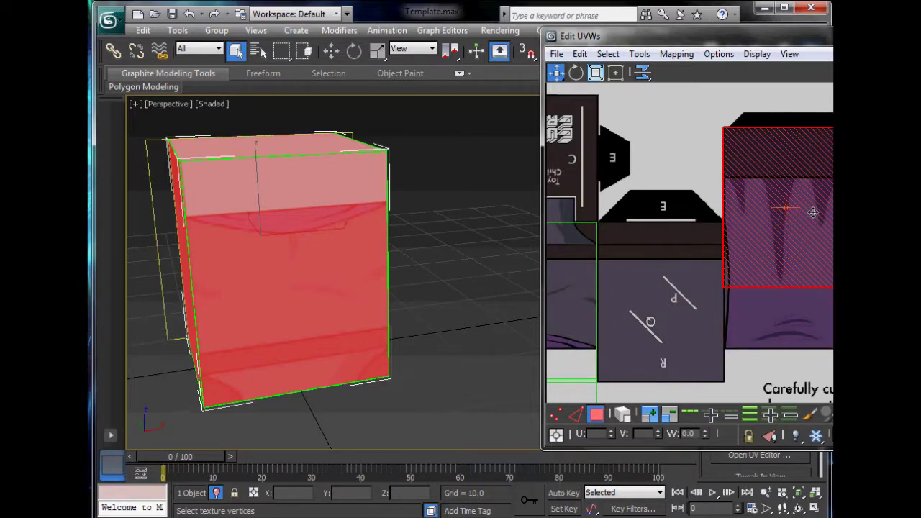
scroll(721, 90, "up", 5)
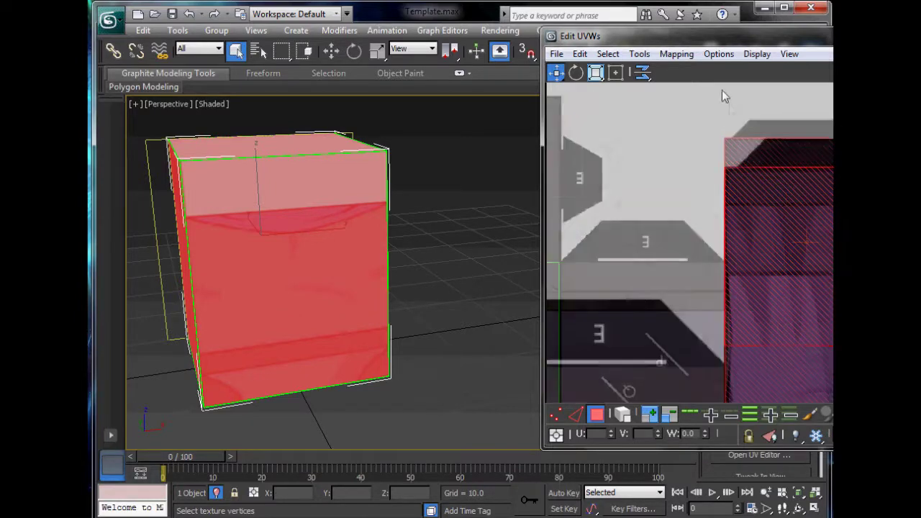
middle_click_drag(813, 194, 709, 216)
scroll(639, 220, "up", 3)
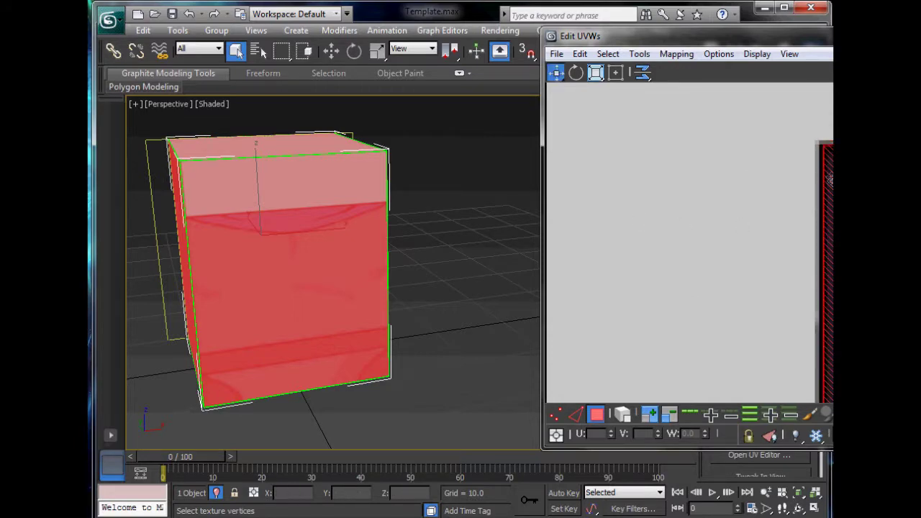
scroll(830, 183, "down", 5)
scroll(700, 243, "up", 5)
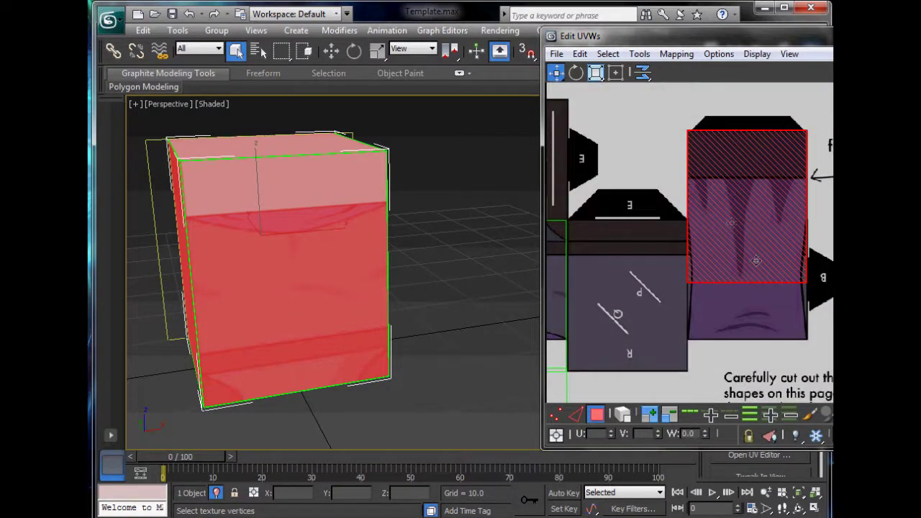
Stretch the back face's UV polygon in Freeform mode down to the lower edge of the purple panel
middle_click_drag(730, 260, 653, 196)
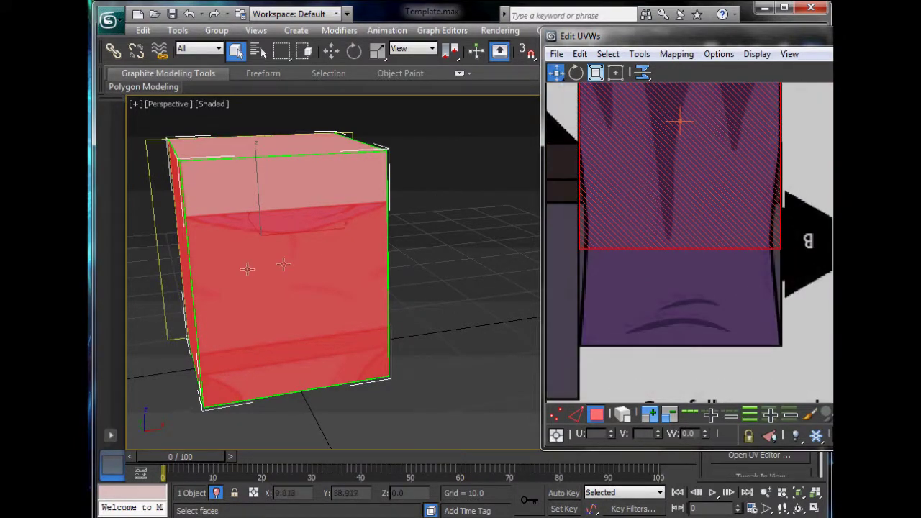
middle_click_drag(264, 287, 304, 266, "alt")
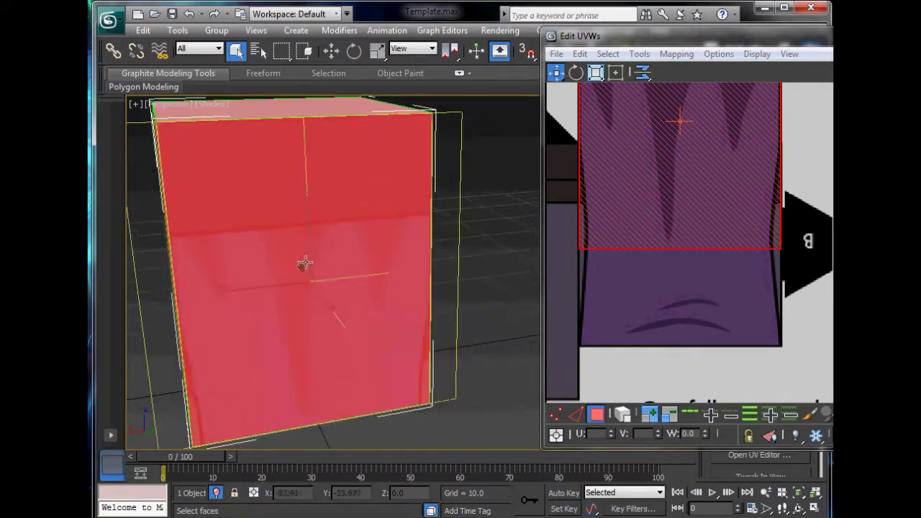
middle_click_drag(674, 260, 689, 289)
scroll(689, 289, "down", 2)
left_click(616, 73)
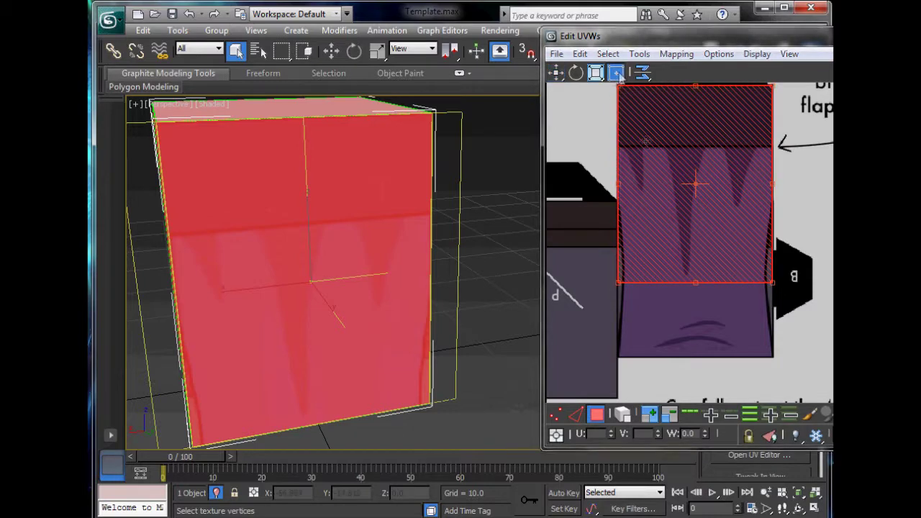
left_click_drag(620, 282, 620, 347)
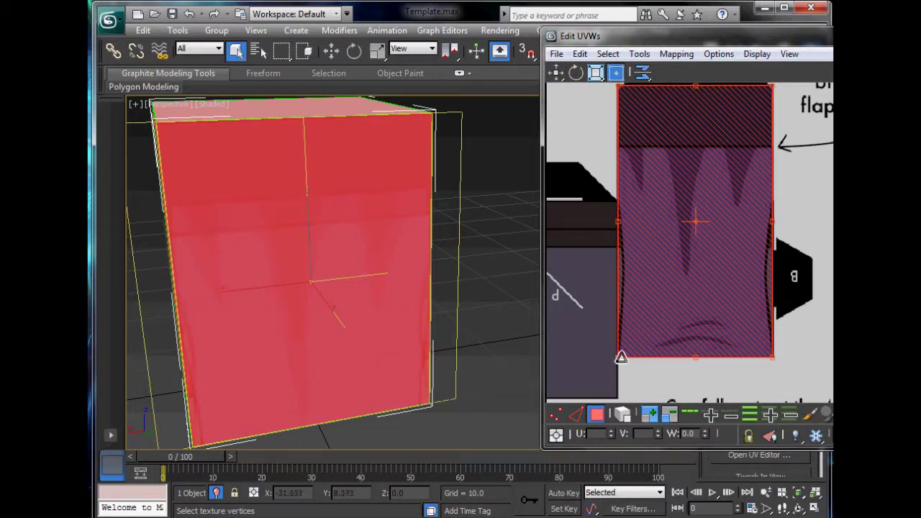
Mirror the back face's UV polygon vertically so the purple panel is turned the other way up on the model
middle_click_drag(628, 312, 726, 321)
scroll(726, 321, "down", 3)
middle_click_drag(356, 413, 388, 406, "alt")
middle_click_drag(770, 218, 731, 215)
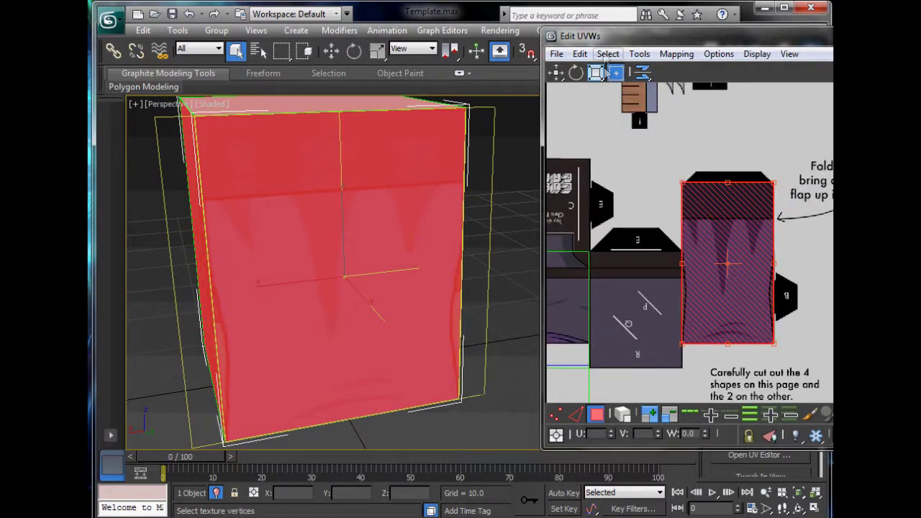
scroll(741, 221, "up", 2)
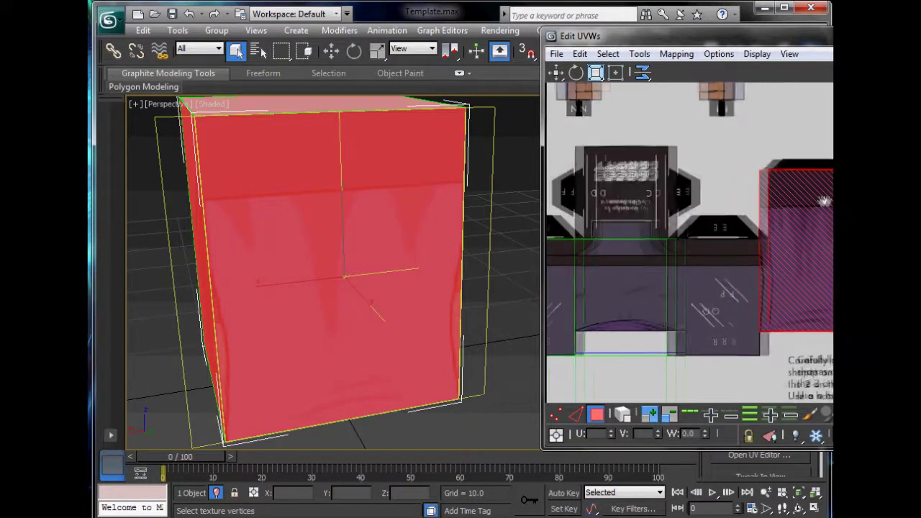
scroll(731, 124, "down", 2)
left_click(638, 54)
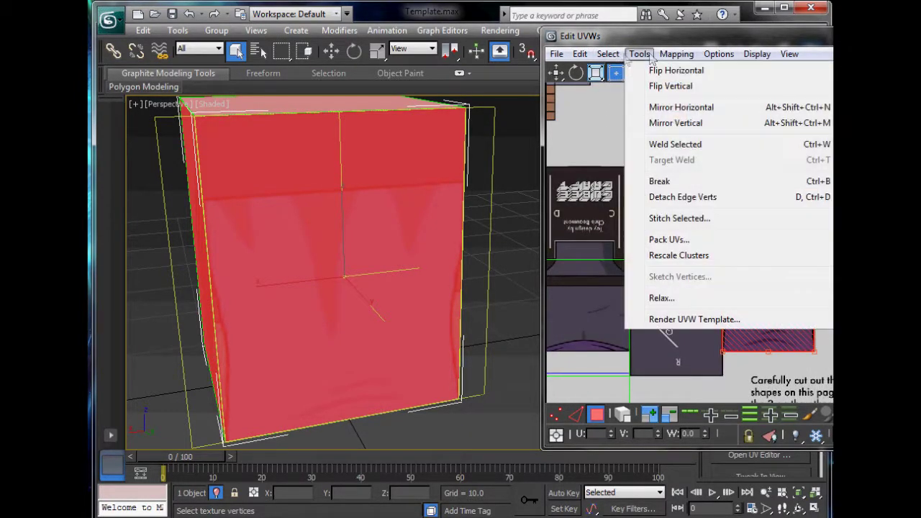
left_click(682, 123)
scroll(439, 232, "down", 3)
scroll(446, 238, "up", 1)
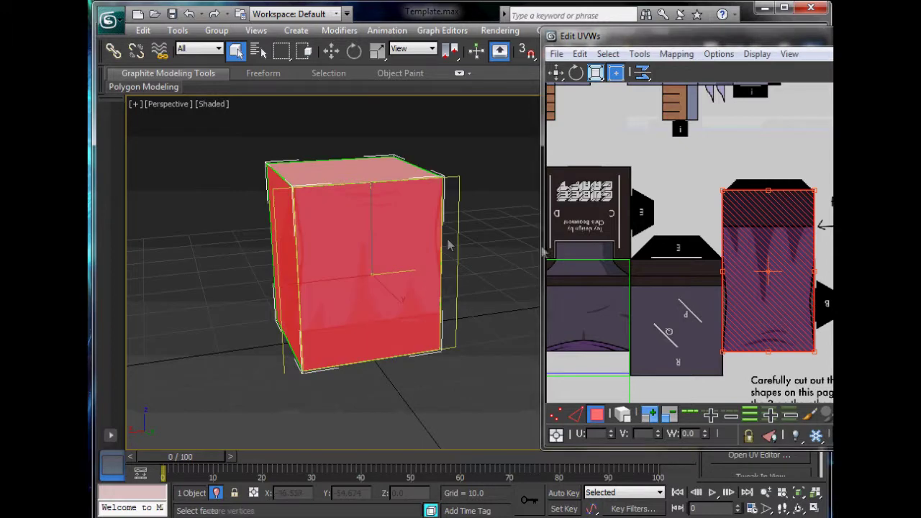
Lower the upper edge of the back face's UV polygon to the dark band's lower edge, leaving the fold-up flap out
scroll(732, 200, "up", 2)
scroll(789, 203, "up", 2)
middle_click_drag(788, 204, 742, 228)
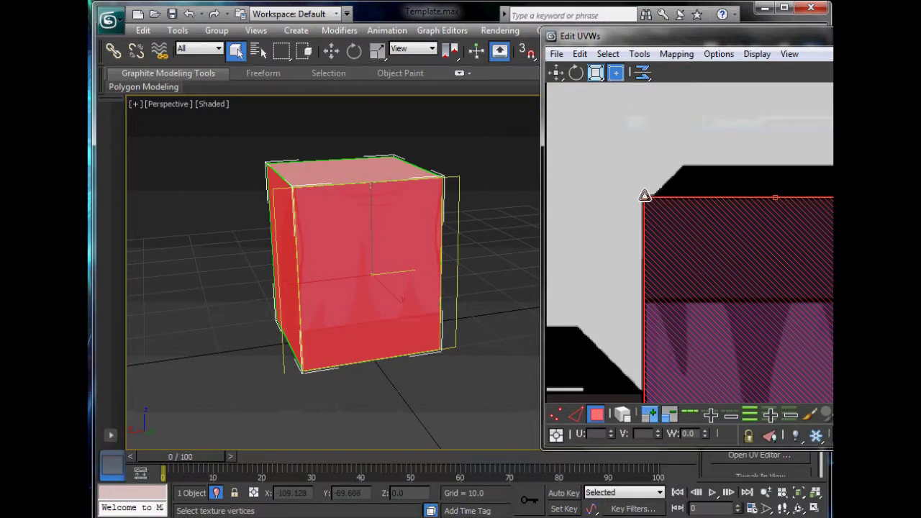
left_click_drag(645, 195, 646, 300)
left_click_drag(721, 36, 631, 47)
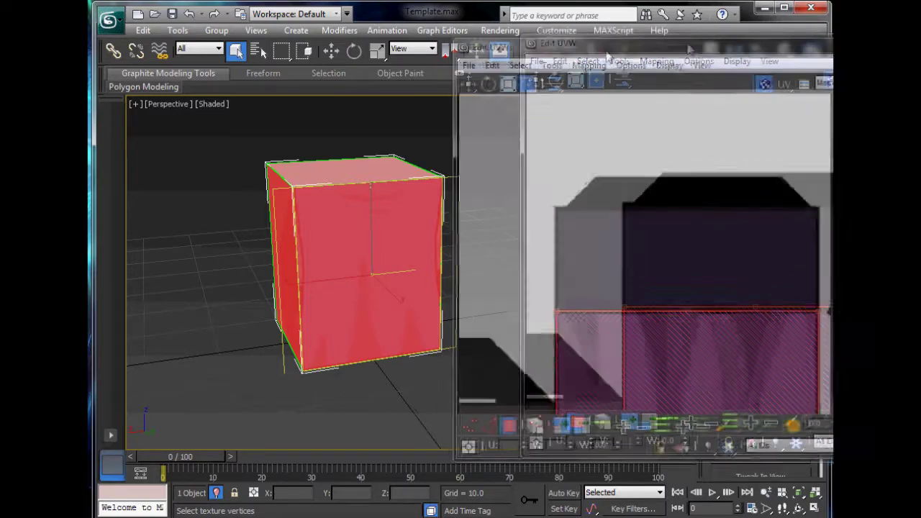
scroll(689, 214, "down", 5)
scroll(689, 215, "down", 3)
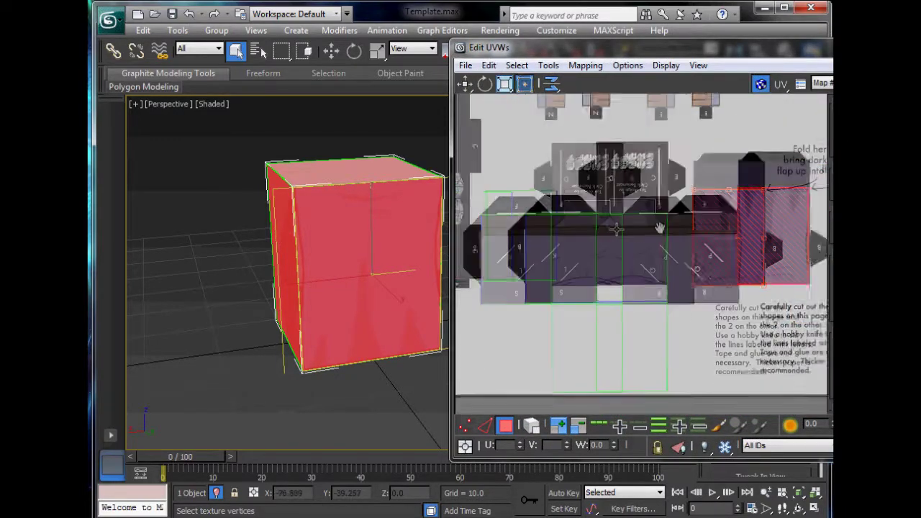
Select a side face's UV polygon from the K/L/S stack and move it onto the P/Q/R panel, aligning their upper-left corners
left_click(574, 252)
scroll(607, 244, "up", 3)
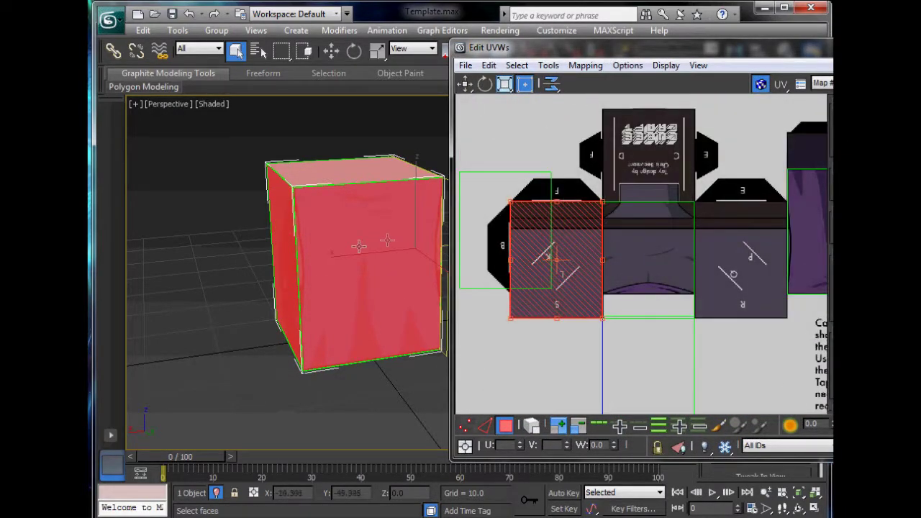
middle_click_drag(359, 244, 309, 310)
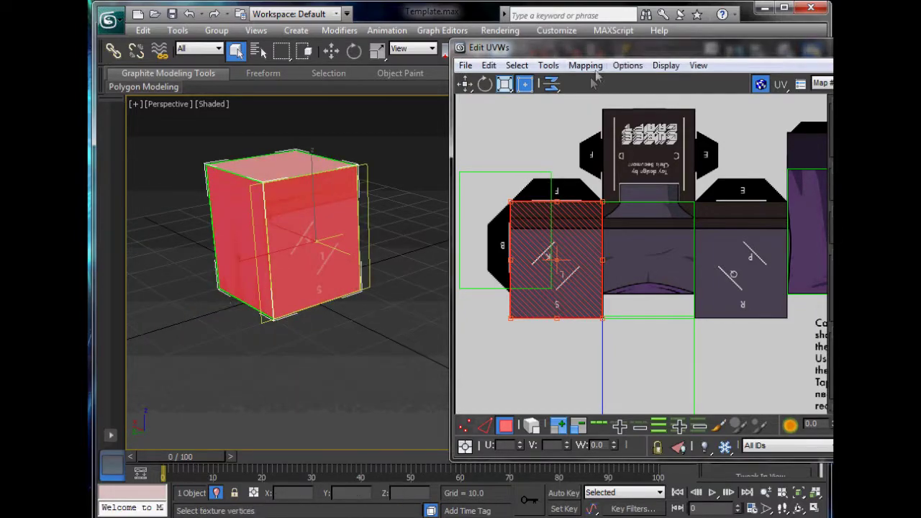
left_click_drag(604, 49, 630, 73)
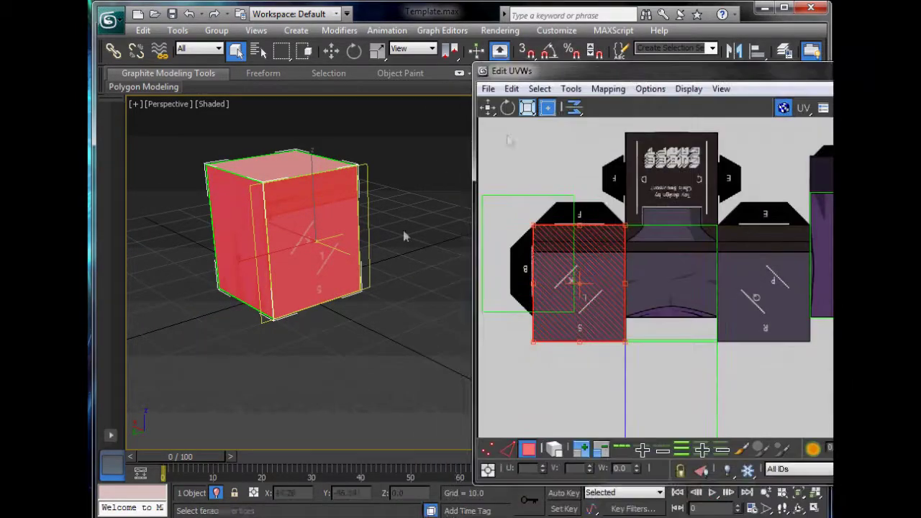
middle_click_drag(403, 231, 708, 230, "alt")
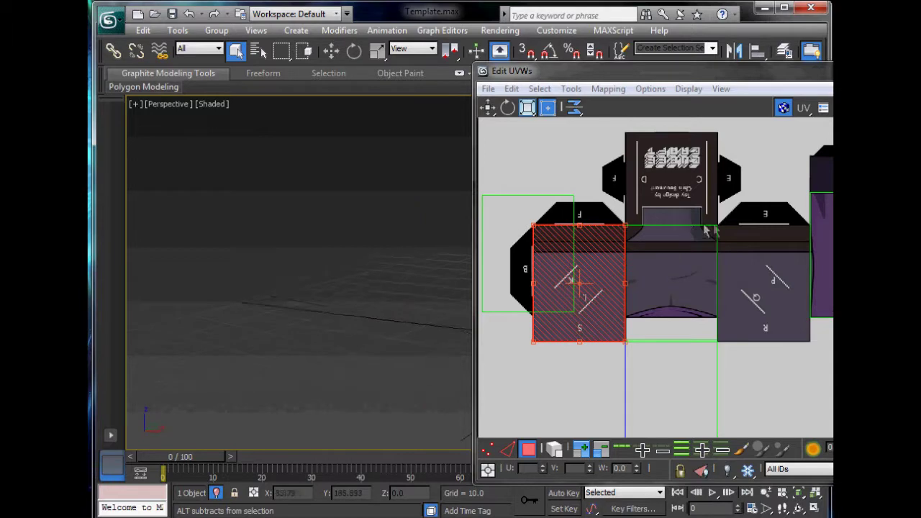
middle_click_drag(454, 259, 179, 271)
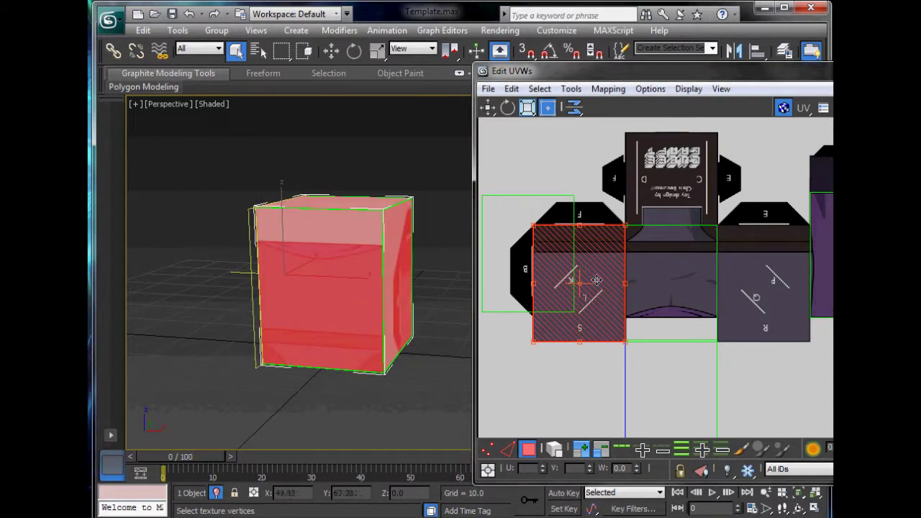
left_click_drag(596, 280, 784, 280)
scroll(779, 278, "up", 4)
middle_click_drag(776, 276, 740, 310)
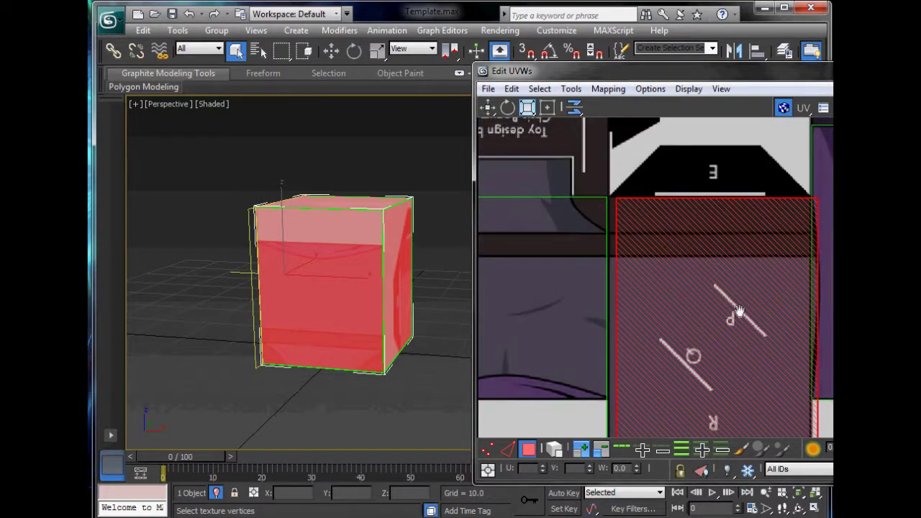
scroll(680, 270, "up", 5)
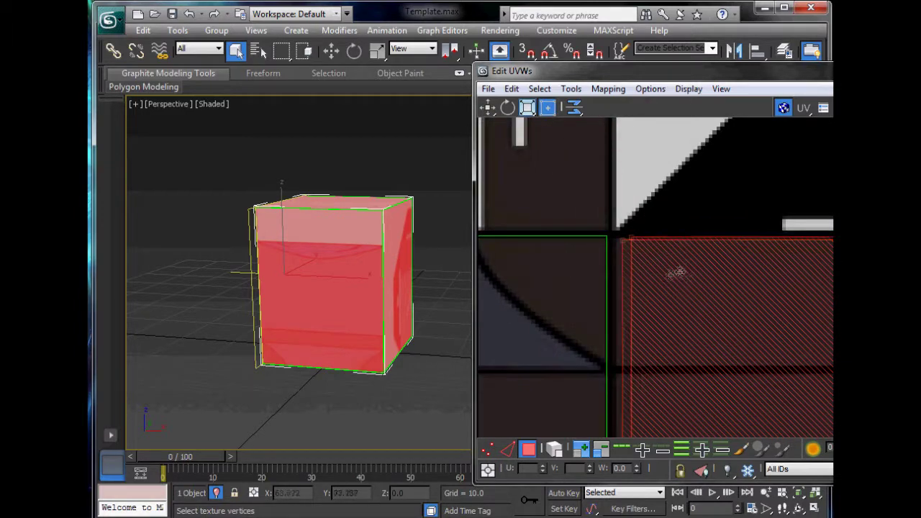
left_click_drag(676, 272, 663, 271)
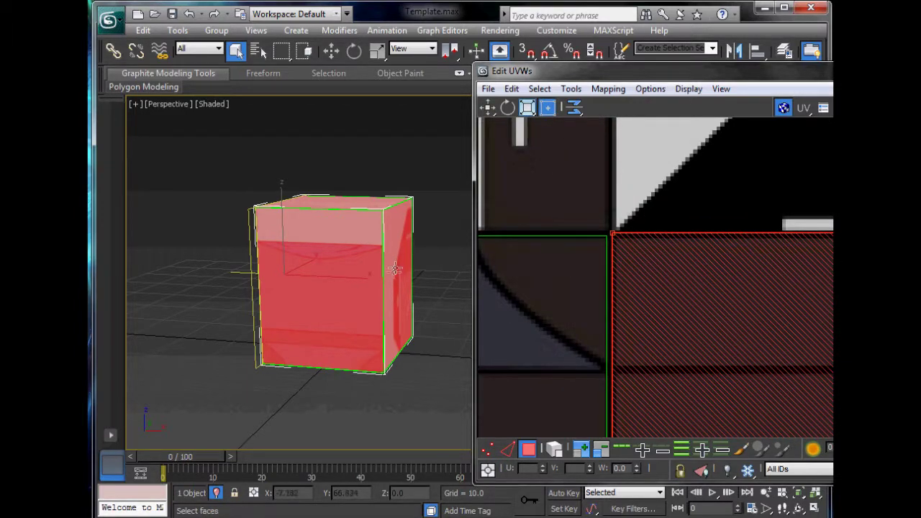
Select the bottom face's UV polygon from the K/L/S stack and move it onto the logo panel above the front panel
middle_click_drag(395, 269, 356, 288)
middle_click_drag(345, 333, 395, 337, "alt")
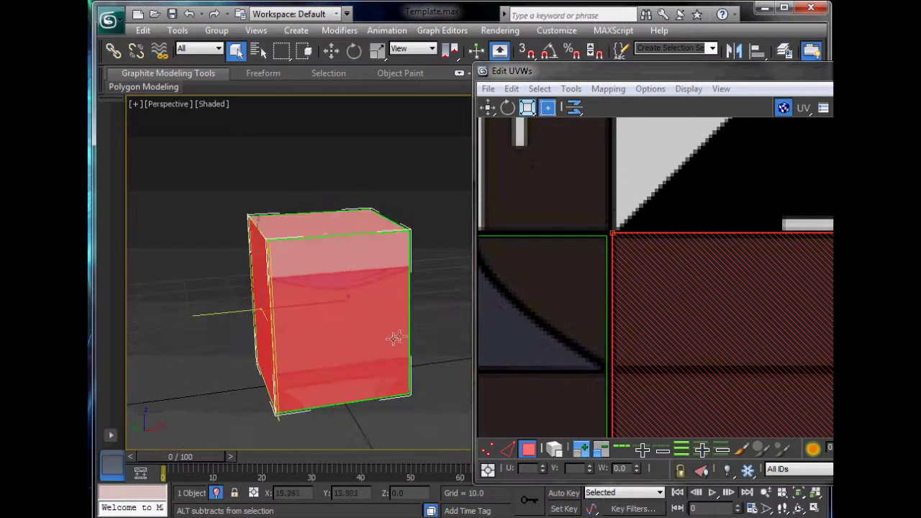
middle_click_drag(597, 389, 803, 307)
scroll(765, 335, "down", 5)
middle_click_drag(601, 322, 671, 303)
left_click(639, 286)
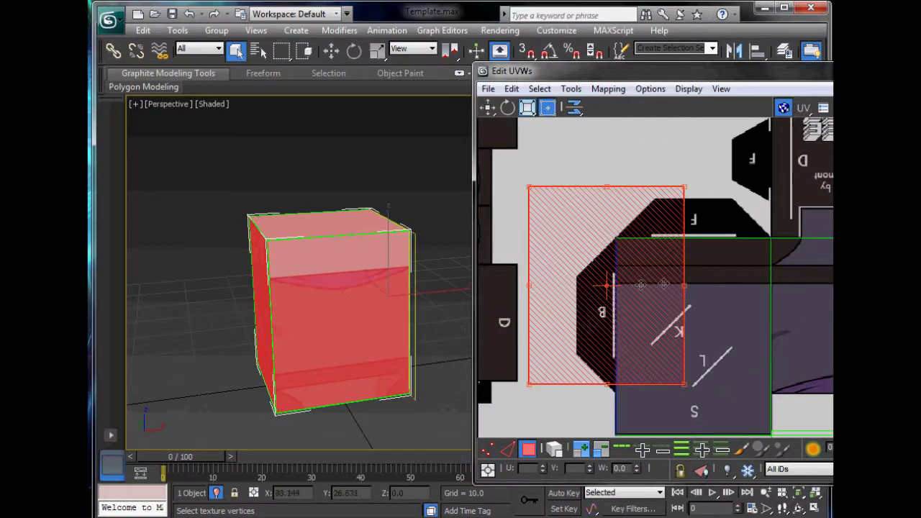
left_click(752, 267)
middle_click_drag(415, 338, 412, 252, "alt")
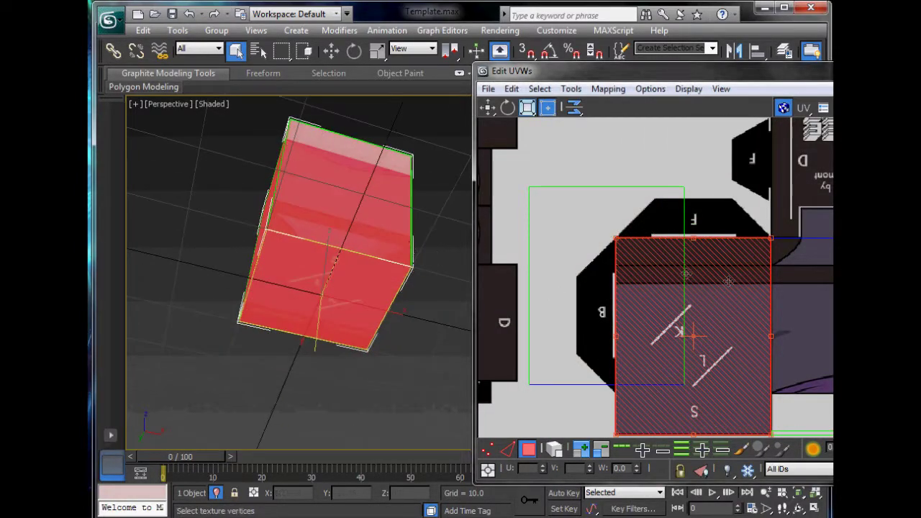
left_click_drag(727, 279, 849, 201)
middle_click_drag(712, 172, 625, 214)
left_click_drag(679, 345, 716, 271)
Align the bottom face's UV polygon with the upper-left corner of the logo panel and inspect how its lower edge fits
scroll(683, 160, "up", 3)
middle_click_drag(682, 160, 673, 205)
scroll(673, 205, "up", 3)
middle_click_drag(532, 206, 712, 322)
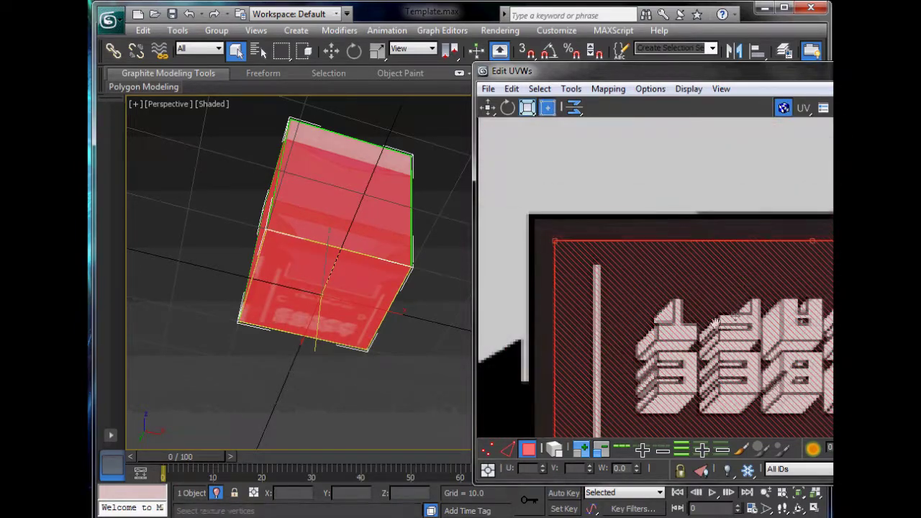
left_click_drag(628, 285, 603, 259)
scroll(602, 260, "down", 4)
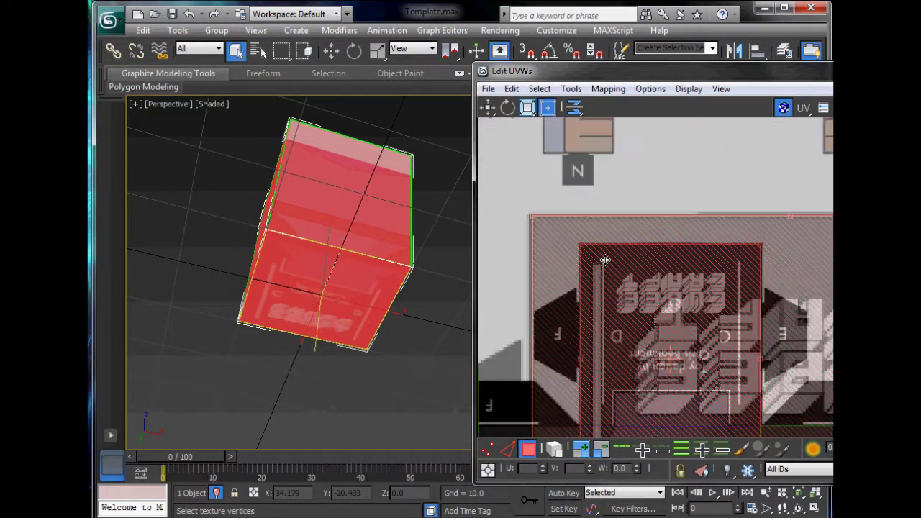
middle_click_drag(653, 307, 644, 147)
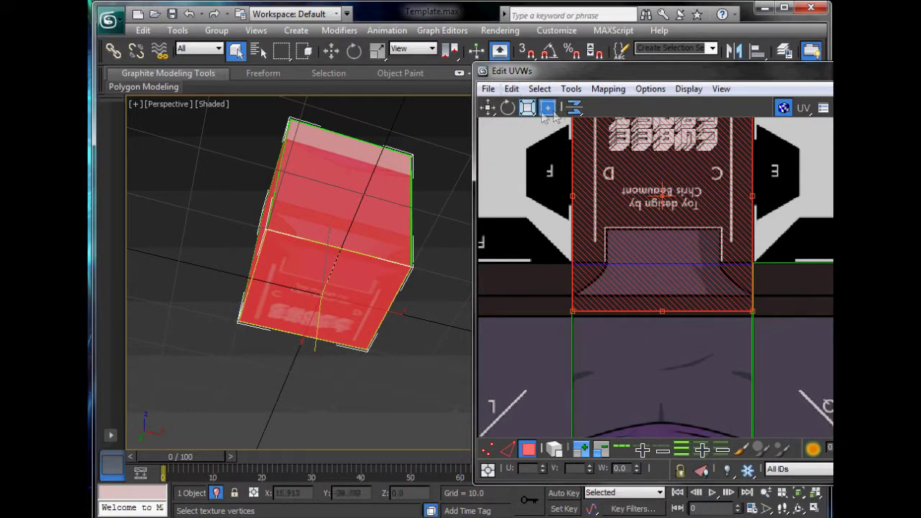
middle_click_drag(580, 370, 592, 281)
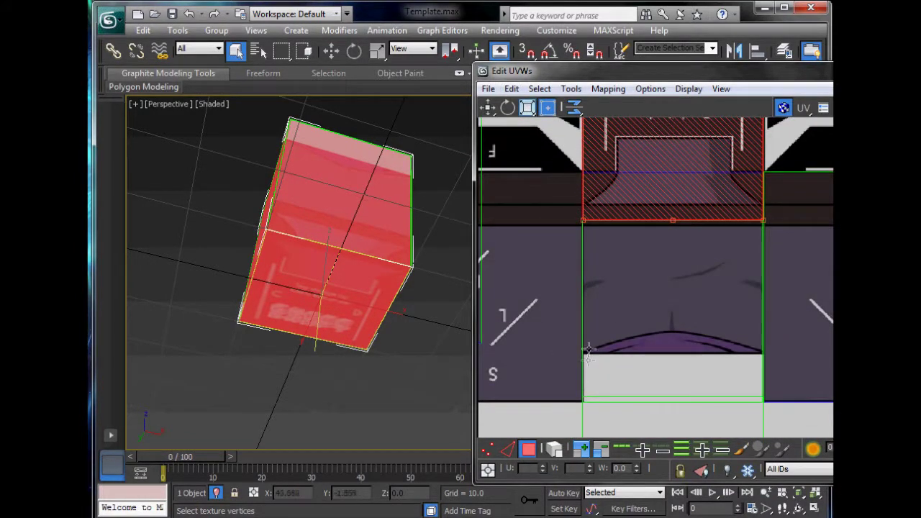
middle_click_drag(644, 241, 653, 386)
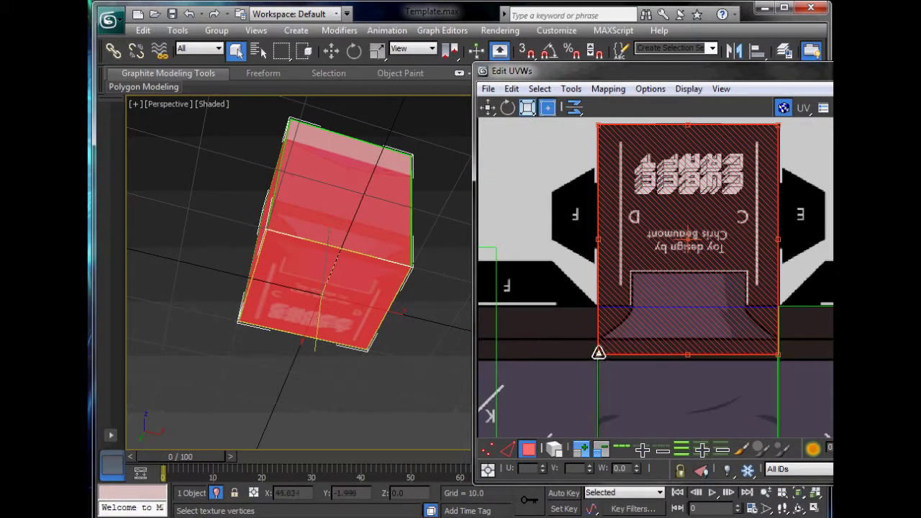
Move the other side face's UV polygon onto the K/L/S panel, aligning their corners, and clear the selection
middle_click_drag(392, 309, 371, 381, "alt")
middle_click_drag(554, 331, 739, 278)
left_click(608, 297)
mouse_move(629, 274)
left_mouse_down()
mouse_move(696, 338)
mouse_move(723, 335)
left_mouse_up()
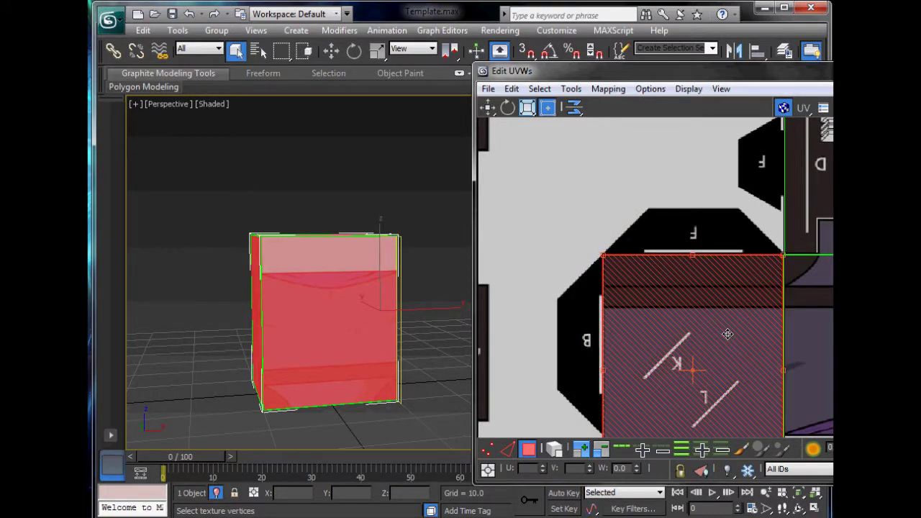
middle_click_drag(393, 259, 375, 240)
left_click(383, 173)
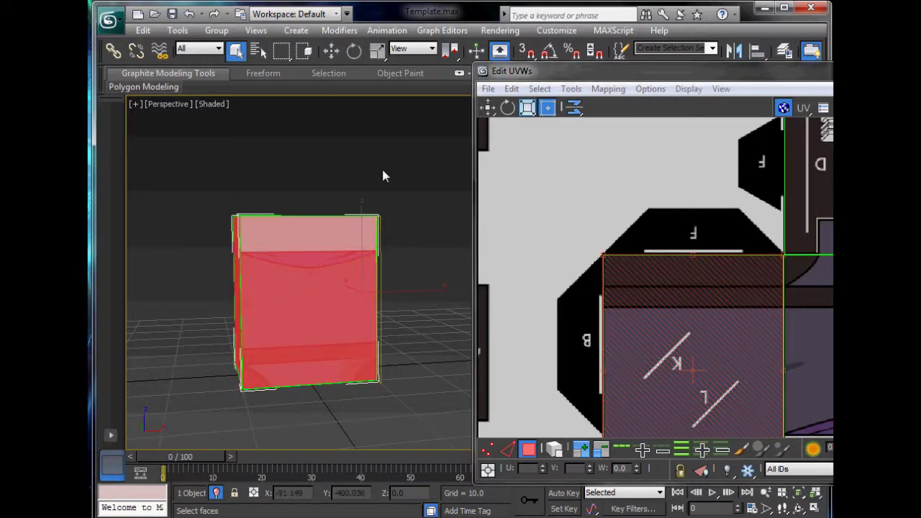
Flip the two side UV polygons on the K/L/S and P/Q/R panels vertically, check the model and close the UV editor
middle_click_drag(296, 252, 305, 285, "alt")
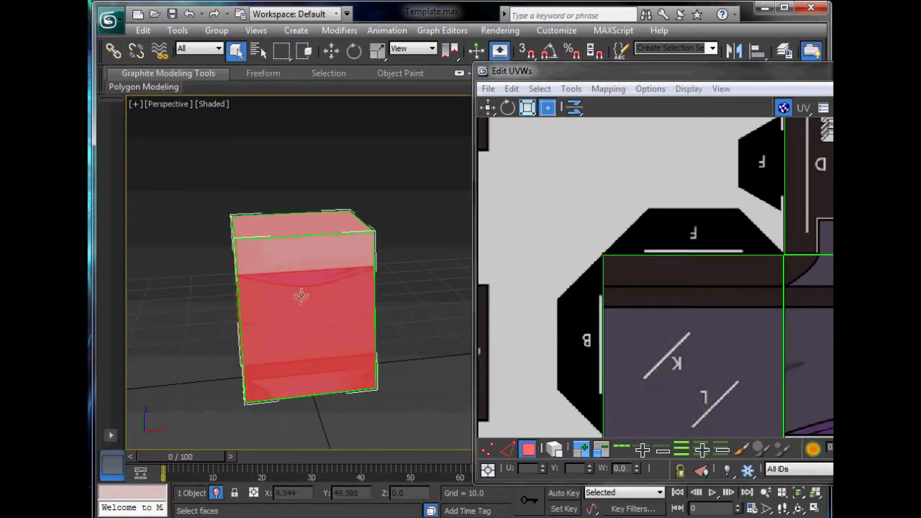
middle_click_drag(657, 360, 488, 288)
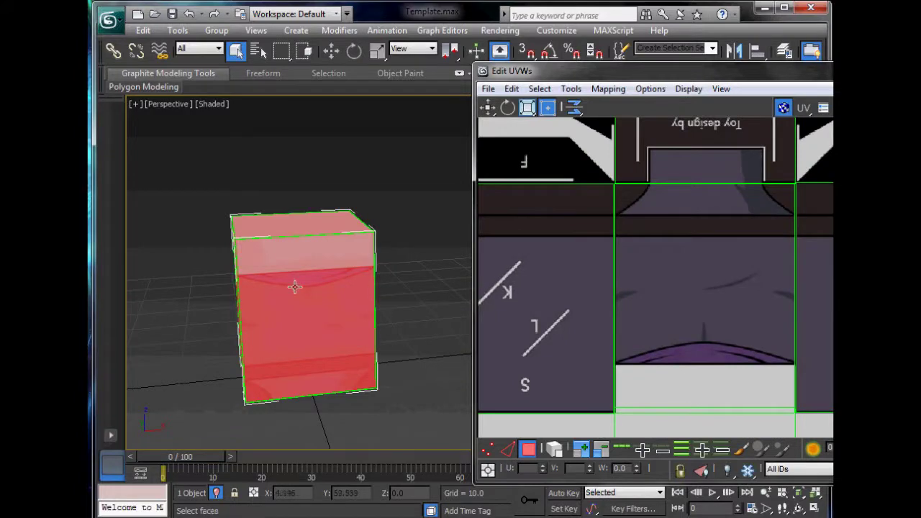
middle_click_drag(295, 287, 364, 299, "alt")
scroll(627, 288, "down", 5)
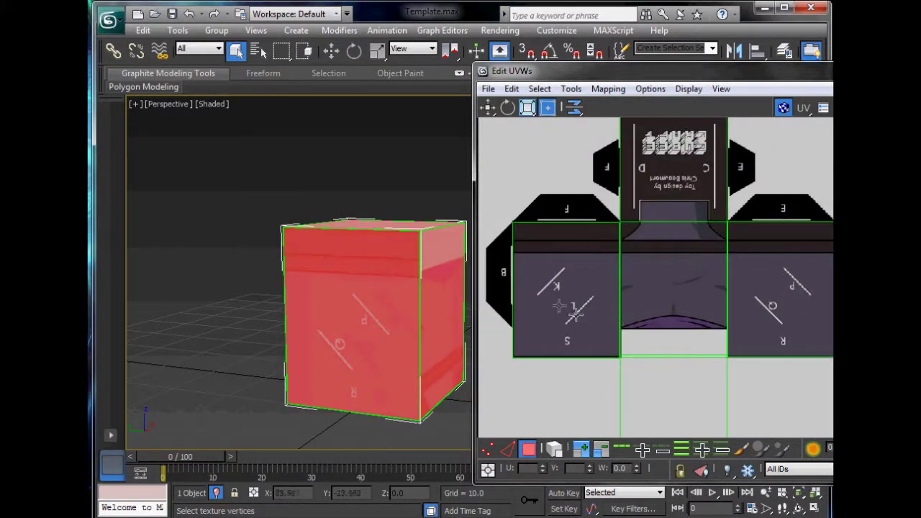
left_click(576, 311)
left_click(699, 284, "ctrl")
left_click(571, 89)
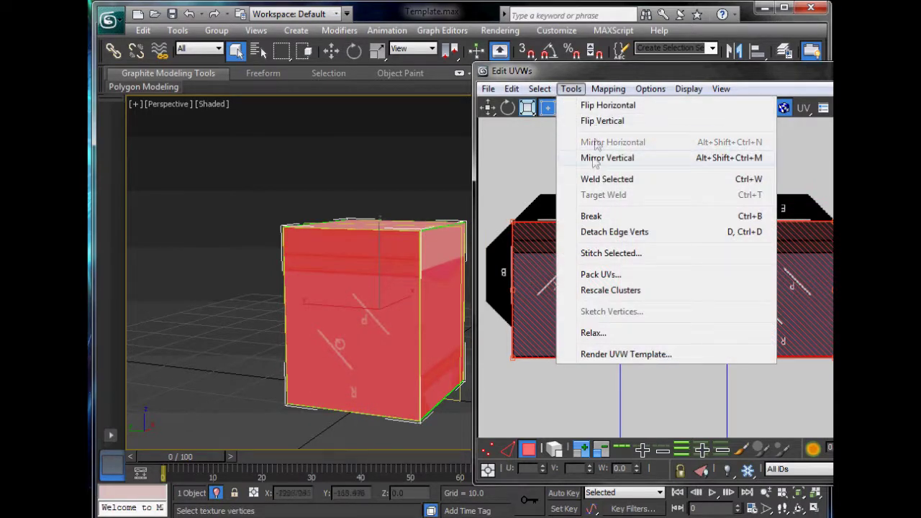
left_click(624, 122)
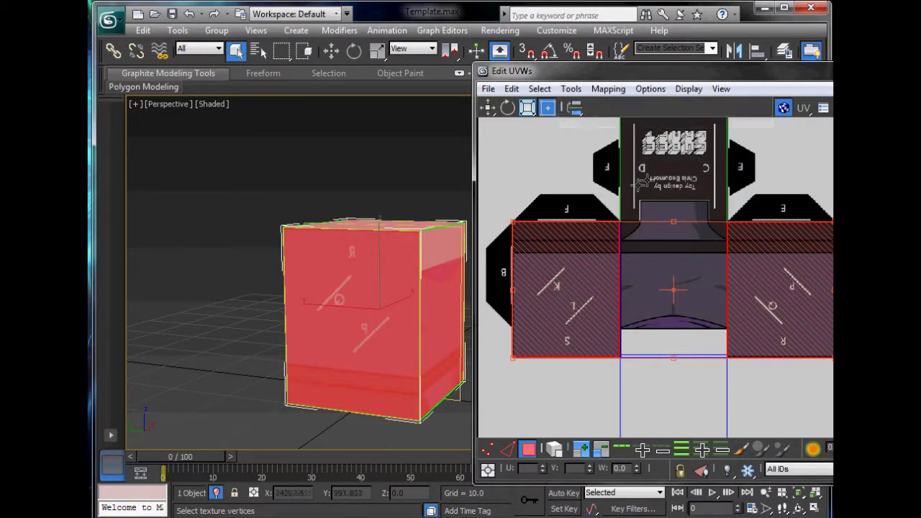
mouse_move(374, 173)
middle_mouse_down("alt")
mouse_move(335, 167)
mouse_move(288, 215)
mouse_move(218, 261)
mouse_move(338, 252)
mouse_move(356, 256)
mouse_move(335, 266)
mouse_move(347, 279)
mouse_move(316, 302)
mouse_move(294, 133)
mouse_move(294, 309)
middle_mouse_up("alt")
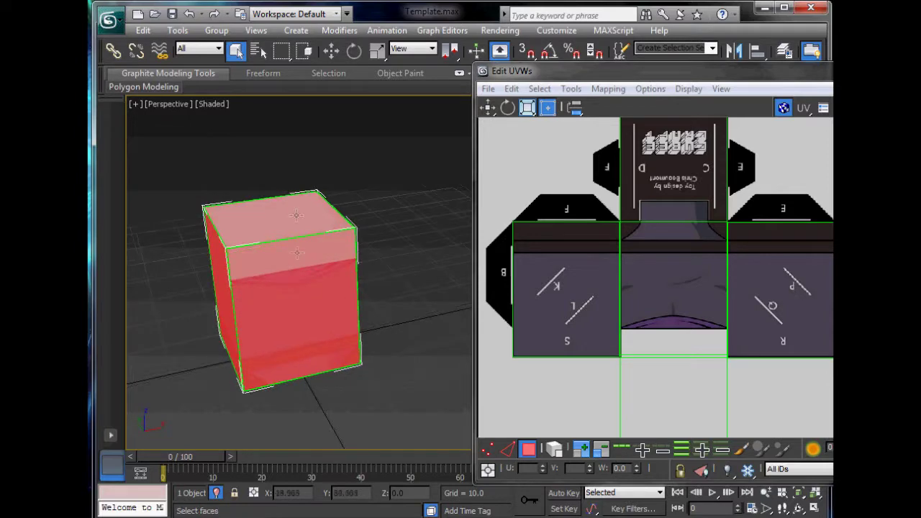
left_click(832, 69)
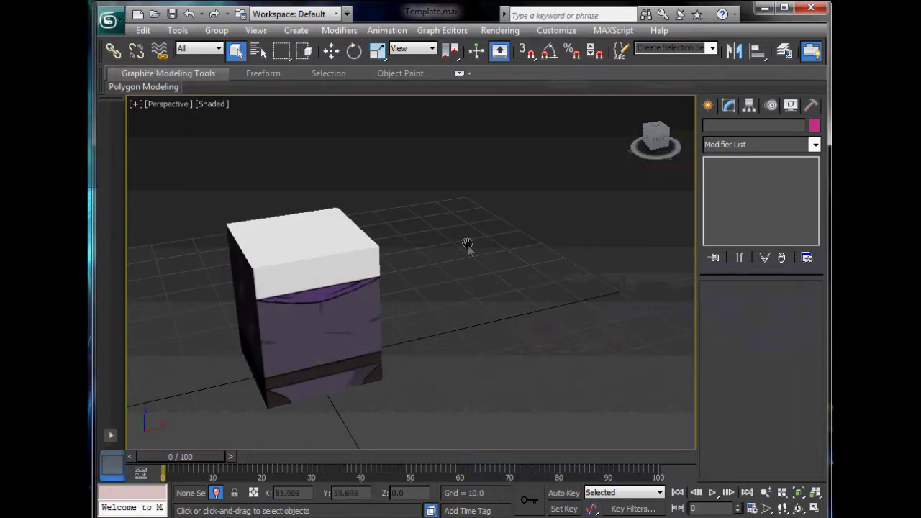
End the isolation of the body and unhide all hidden objects so the whole figure is in the scene
right_click(543, 282)
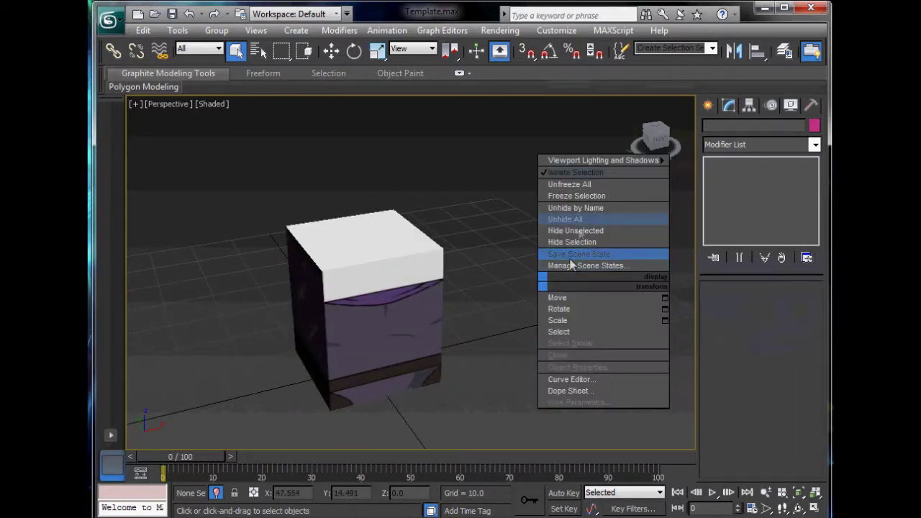
left_click(587, 184)
right_click(573, 302)
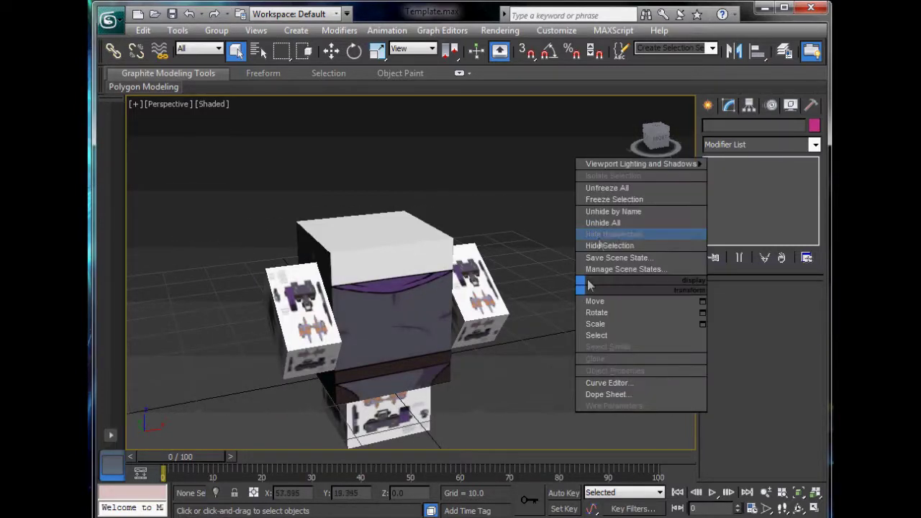
left_click(619, 223)
middle_click_drag(529, 240, 519, 181, "alt")
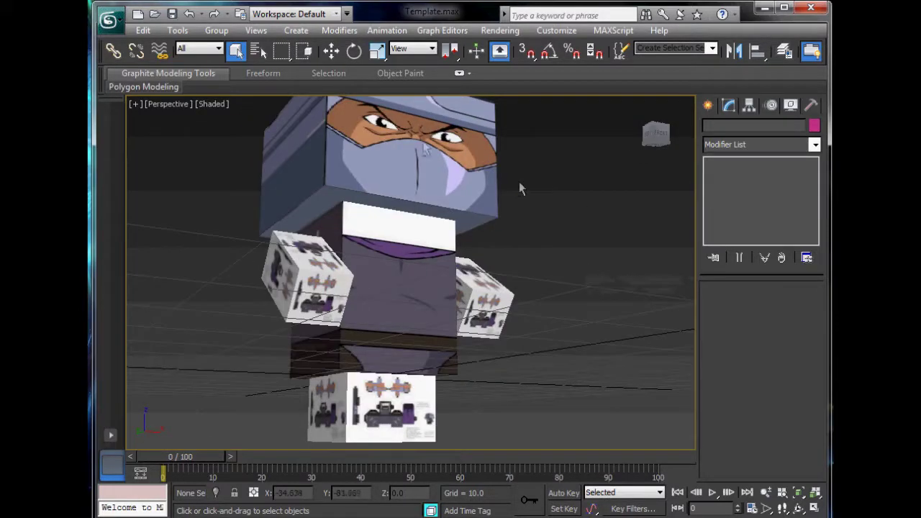
Lower the head onto the body by setting its Z position to 20
left_click(425, 154)
middle_click_drag(473, 228, 469, 243)
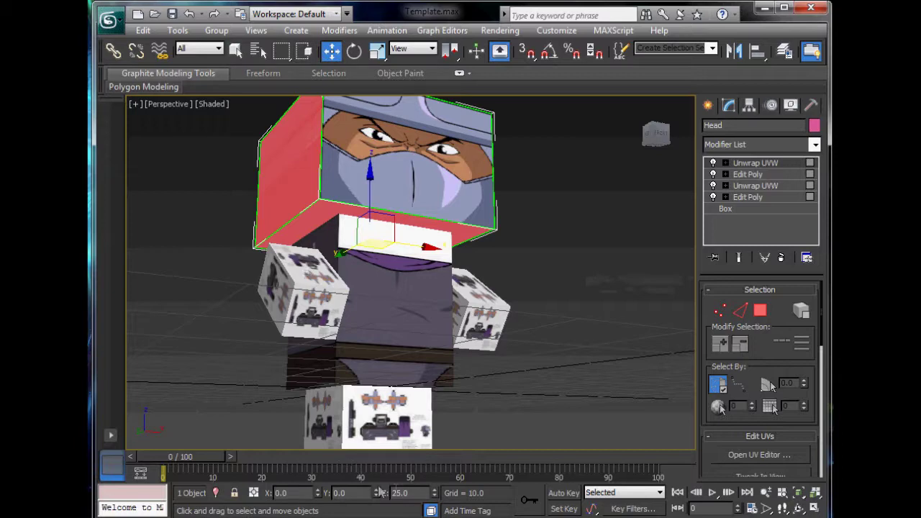
type("20")
key("Return")
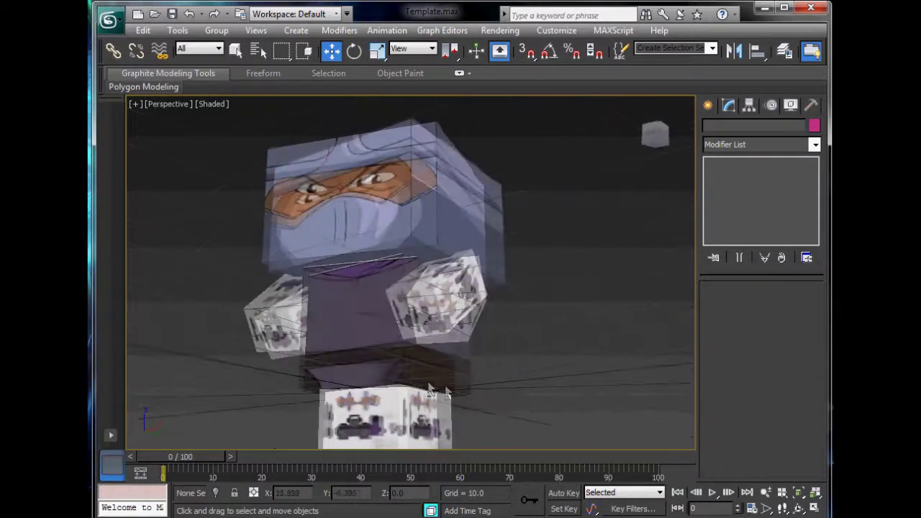
Select the body and the head together and hide them
left_click(413, 347)
left_click(404, 216, "ctrl")
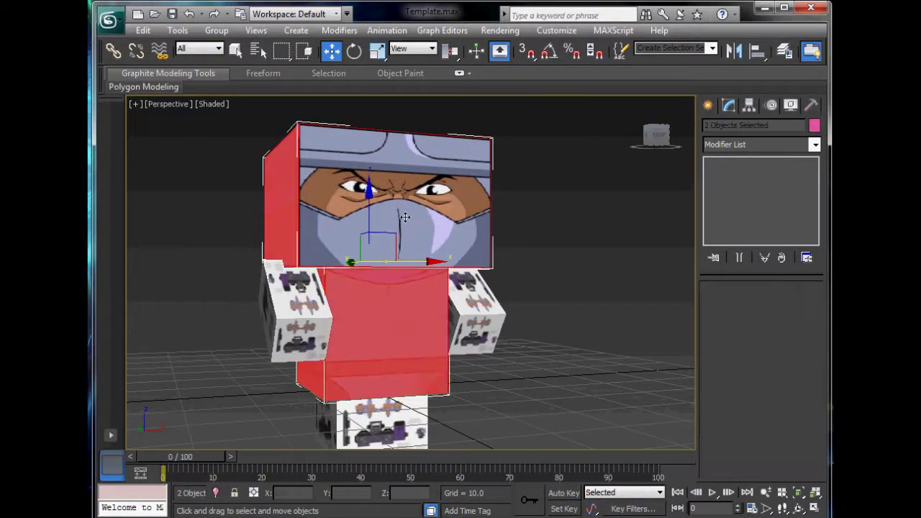
right_click(405, 215)
left_click(435, 174)
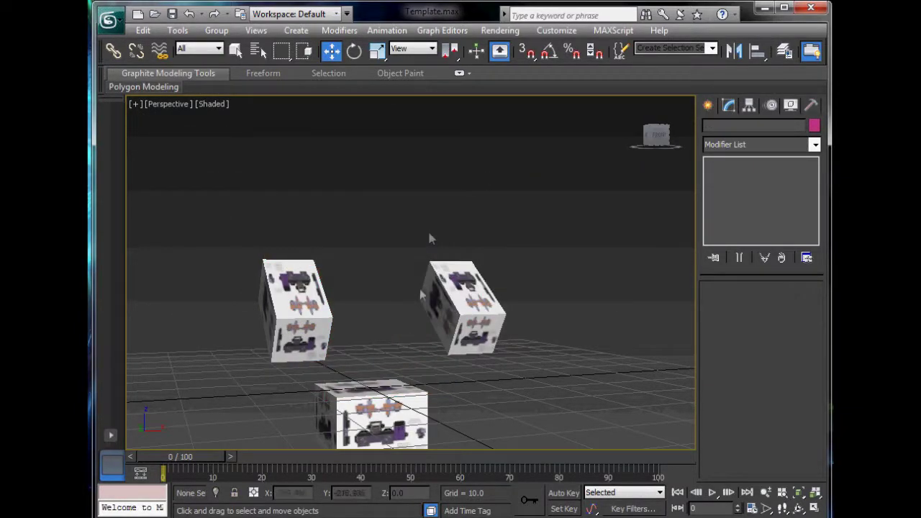
Select the arm box at X -14 and add an Unwrap UVW modifier to it
left_click(279, 307)
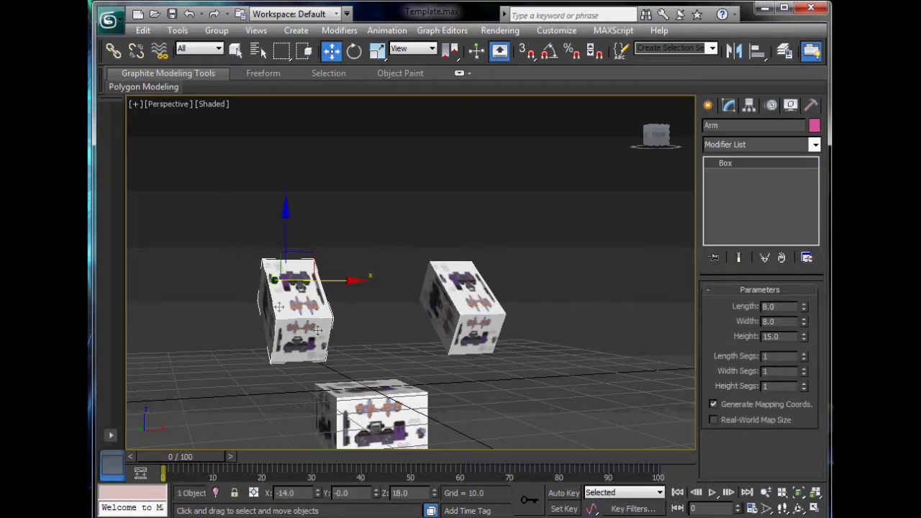
left_click(755, 144)
scroll(741, 150, "down", 15)
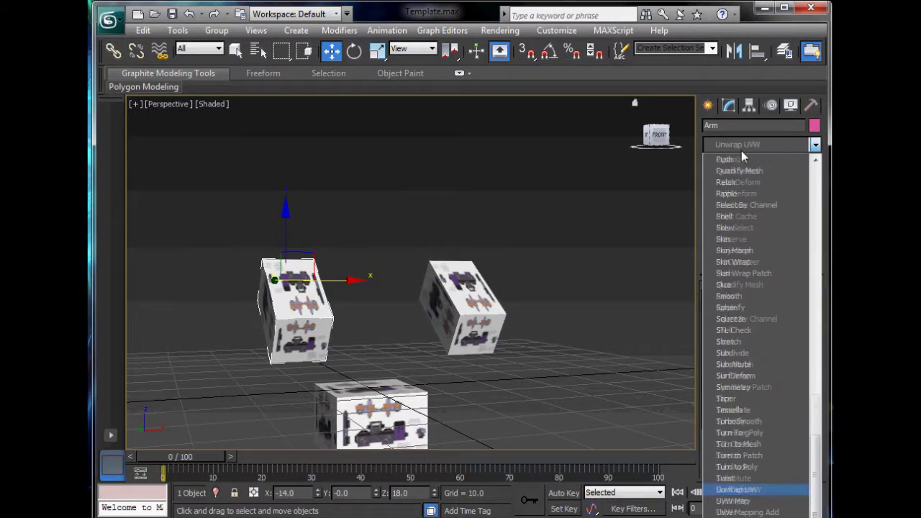
left_click(732, 489)
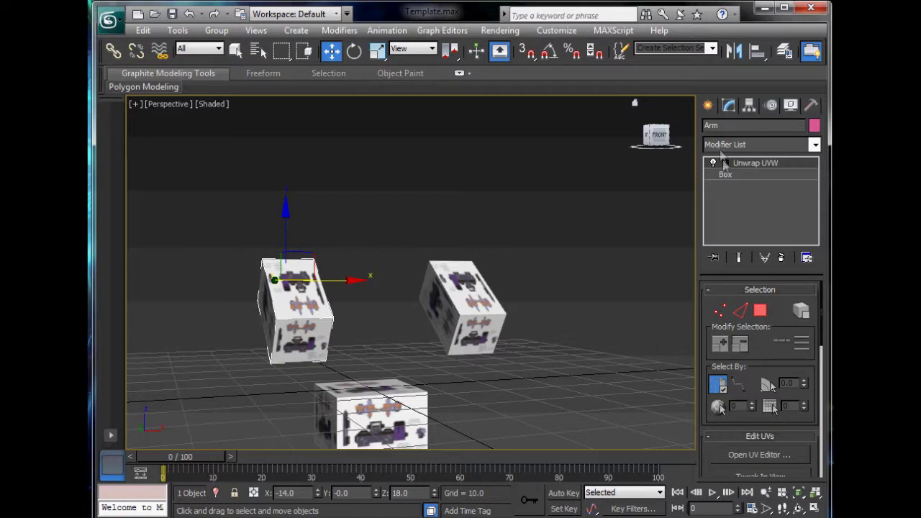
Open the arm's Unwrap UVW faces in the UV editor and display Body.jpg as the background
left_click(748, 197)
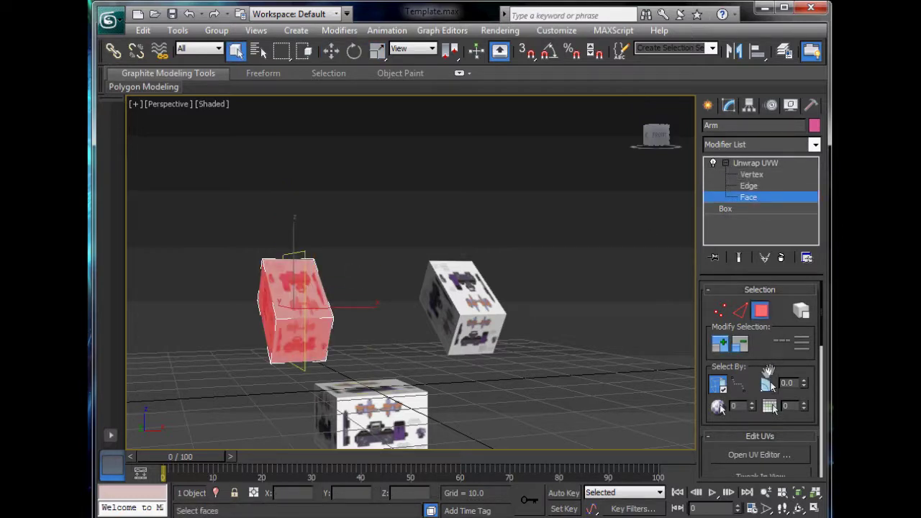
left_click(748, 455)
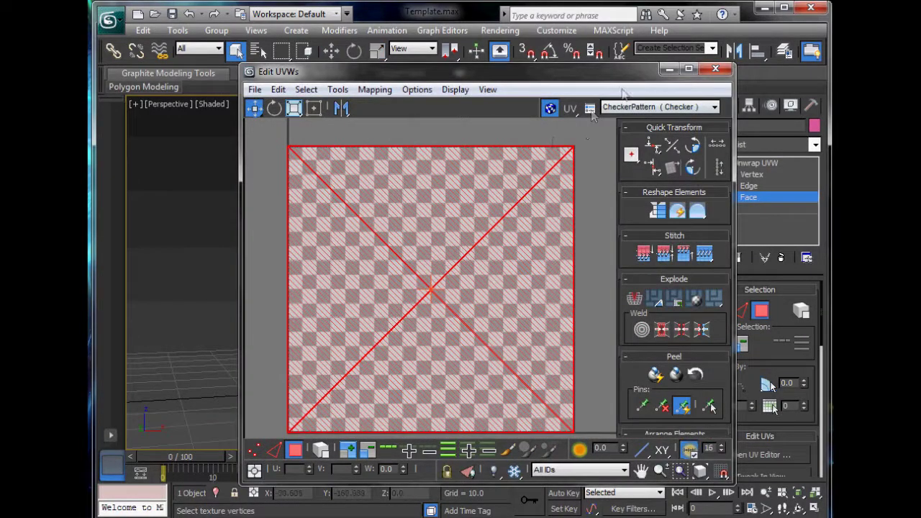
left_click(669, 106)
left_click(638, 128)
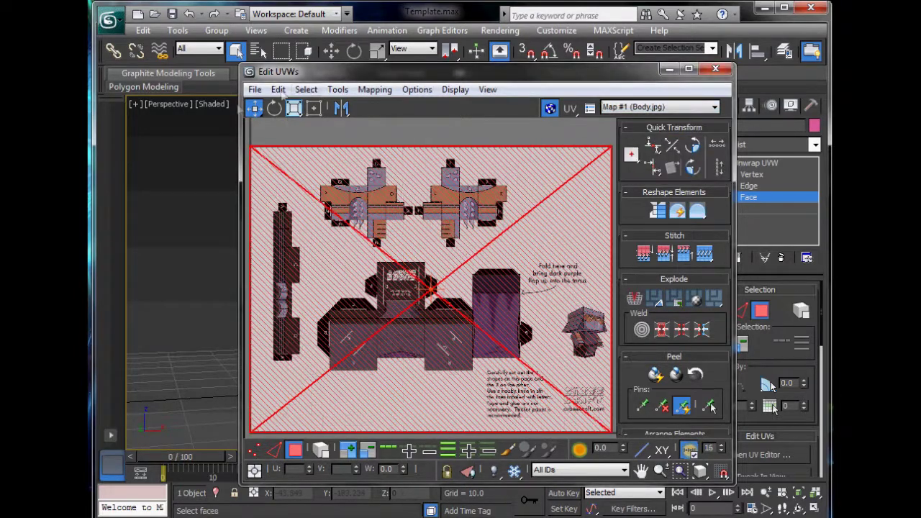
Shrink the arm's overlapping face UVs and move them over the arm template that has the J tab
left_click_drag(299, 173, 513, 486)
left_click_drag(410, 271, 438, 218)
scroll(319, 169, "up", 2)
scroll(373, 191, "up", 1)
middle_click_drag(502, 249, 416, 267)
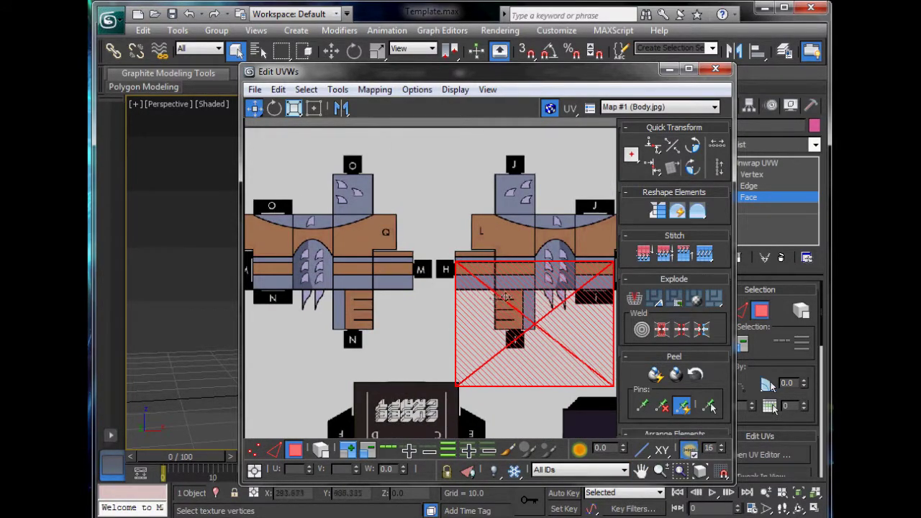
left_click_drag(506, 296, 475, 190)
Move the UVs of the arm's upper long face onto the arm template with the O and Q flaps
middle_click_drag(222, 267, 142, 264)
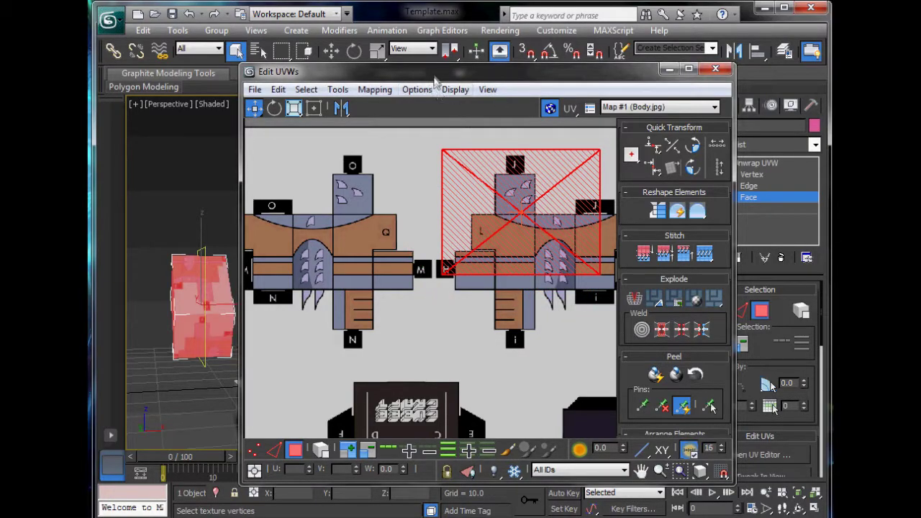
left_click_drag(435, 76, 576, 76)
middle_click_drag(274, 264, 321, 266)
scroll(321, 266, "up", 5)
middle_click_drag(232, 267, 477, 271)
middle_click_drag(270, 267, 314, 228, "alt")
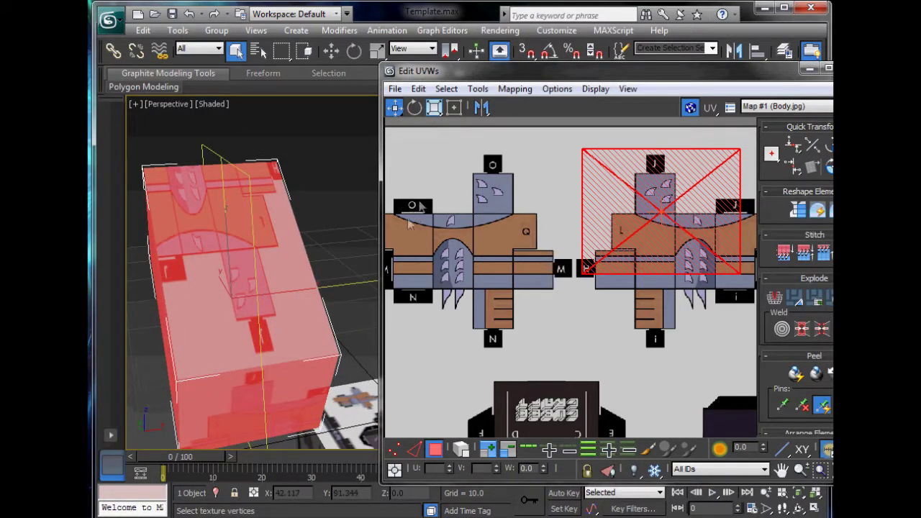
left_click(551, 184)
left_click(623, 185)
mouse_move(623, 184)
left_mouse_down()
mouse_move(518, 192)
mouse_move(561, 244)
mouse_move(547, 277)
mouse_move(505, 263)
mouse_move(544, 257)
left_mouse_up()
Move the face UVs left on the J template onto the O and Q arm template, over the others
scroll(509, 317, "up", 5)
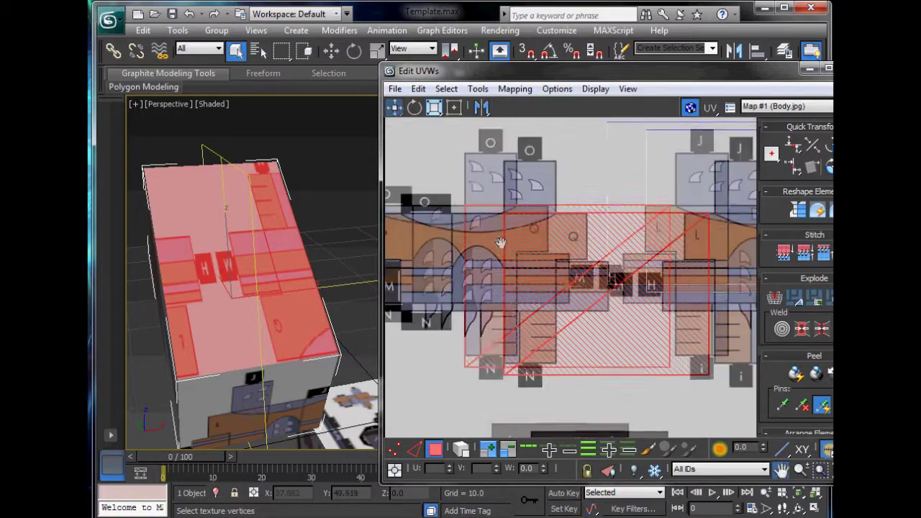
middle_click_drag(520, 231, 535, 289)
scroll(507, 172, "down", 5)
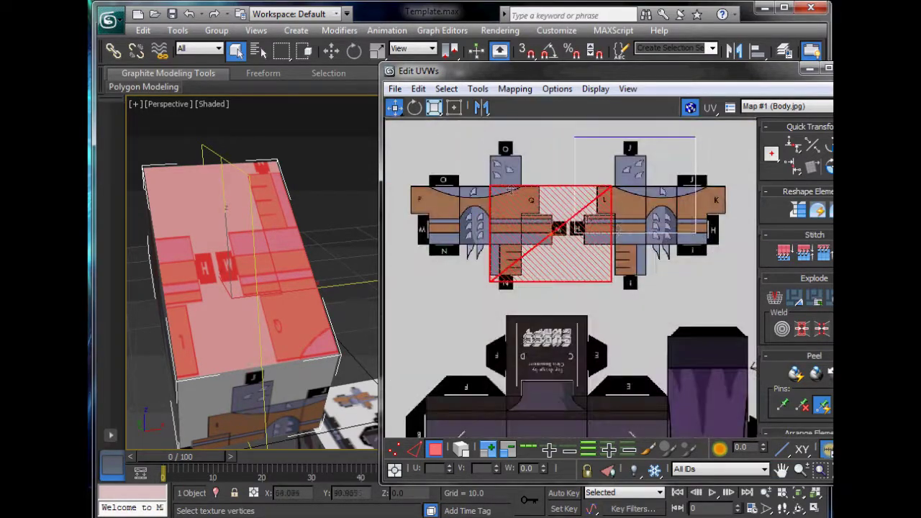
left_click_drag(552, 256, 565, 225)
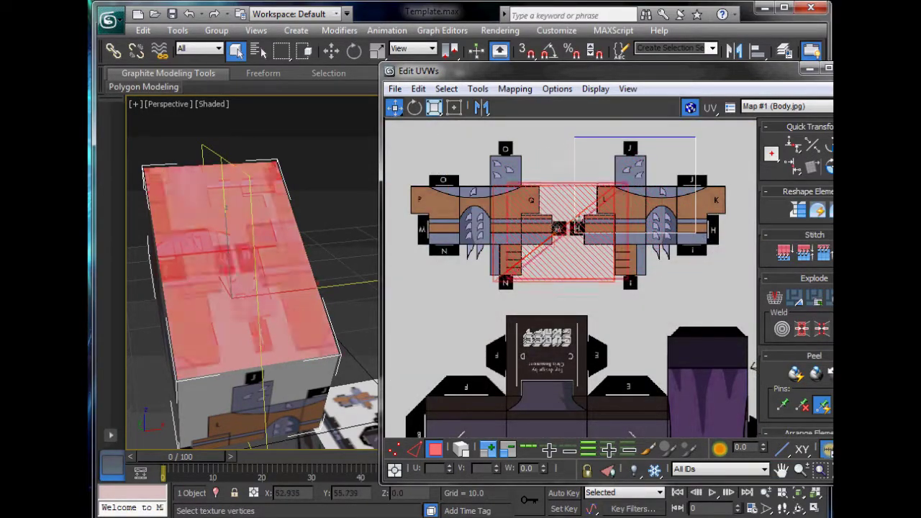
key("ctrl+z")
mouse_move(570, 147)
left_mouse_down()
mouse_move(608, 156)
mouse_move(521, 208)
left_mouse_up()
Fit the stacked face UVs in Freeform mode to the rectangular panel between the spiked panel and the Q flap
left_click(454, 107)
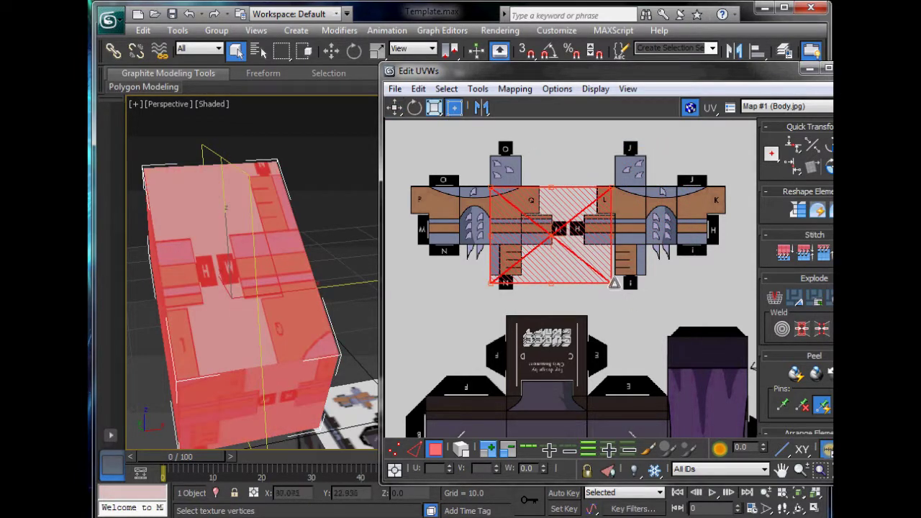
left_click_drag(611, 282, 523, 244)
scroll(523, 245, "up", 8)
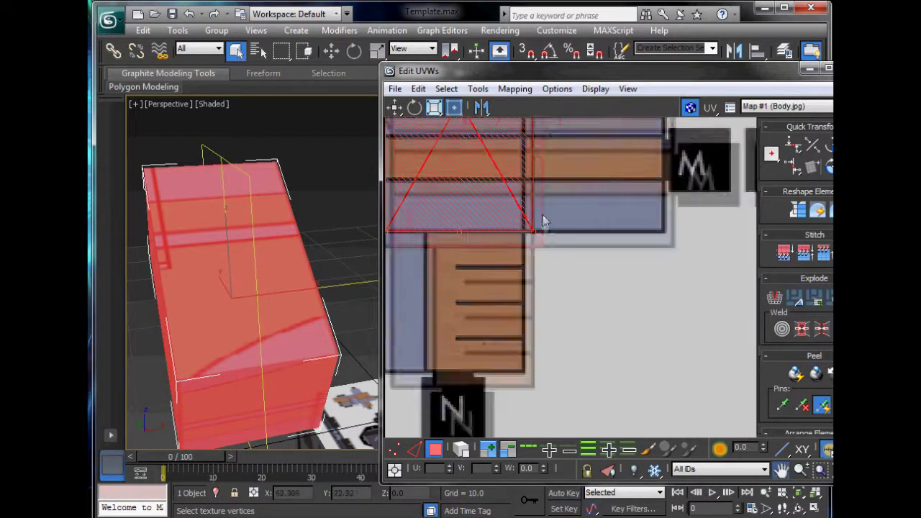
middle_click_drag(542, 223, 595, 280)
scroll(595, 280, "down", 5)
mouse_move(640, 311)
middle_mouse_down()
mouse_move(567, 257)
mouse_move(414, 185)
middle_mouse_up()
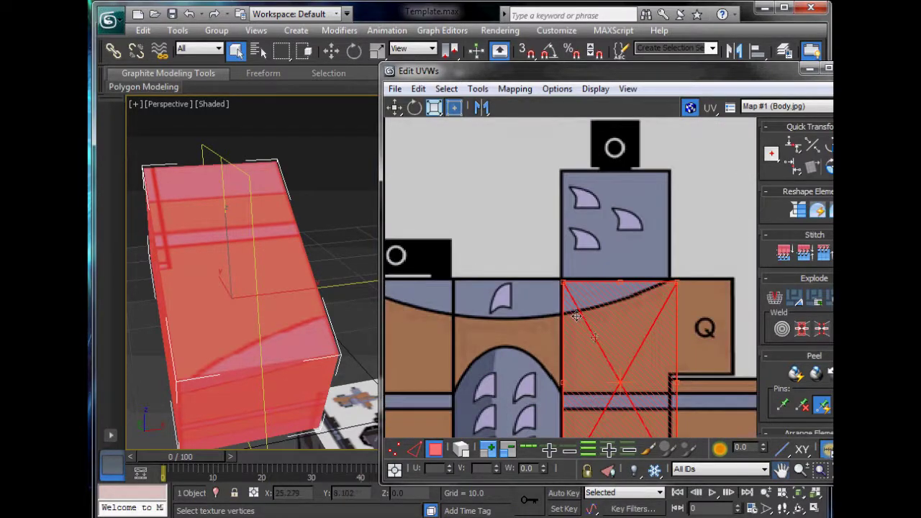
middle_click_drag(594, 338, 444, 154)
left_click_drag(523, 295, 517, 296)
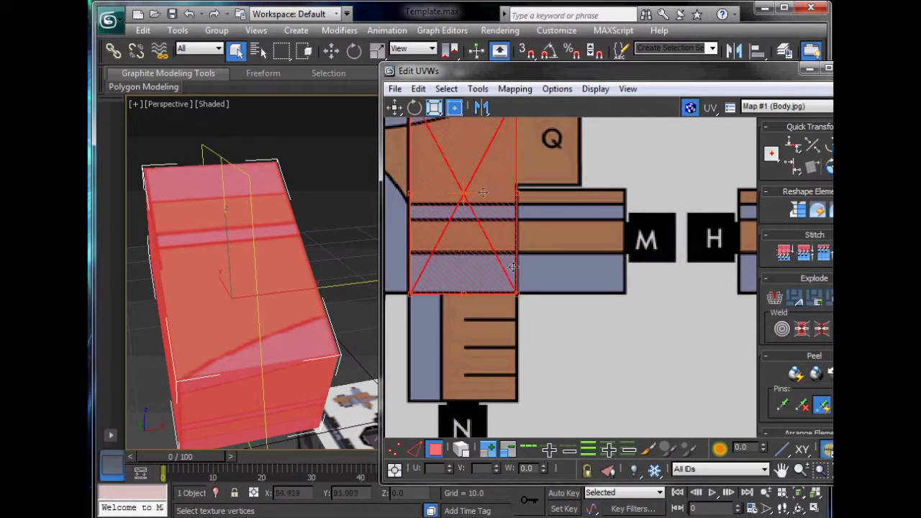
middle_click_drag(476, 189, 578, 344)
left_click_drag(513, 250, 511, 246)
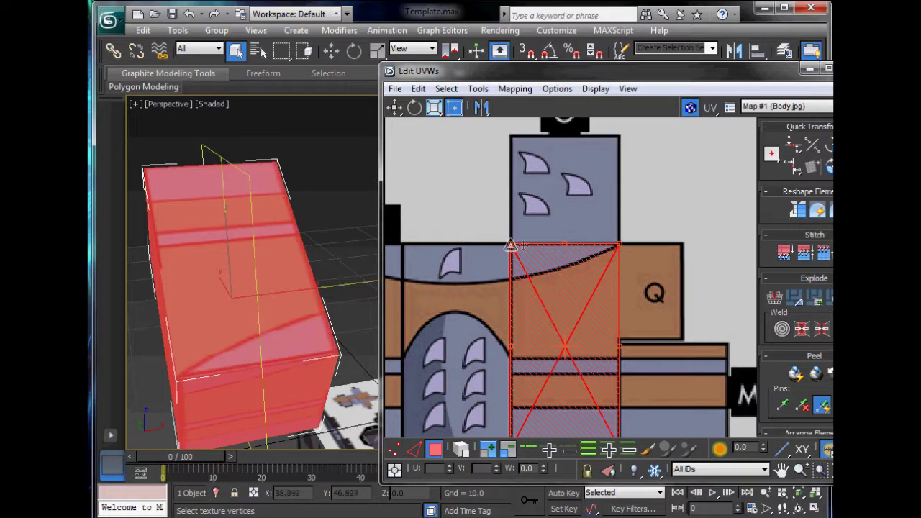
Fit the UVs of the arm's end face to the striped panel directly above the N tab
scroll(595, 209, "down", 5)
middle_click_drag(659, 267, 612, 280)
left_click(612, 280)
left_click(552, 269)
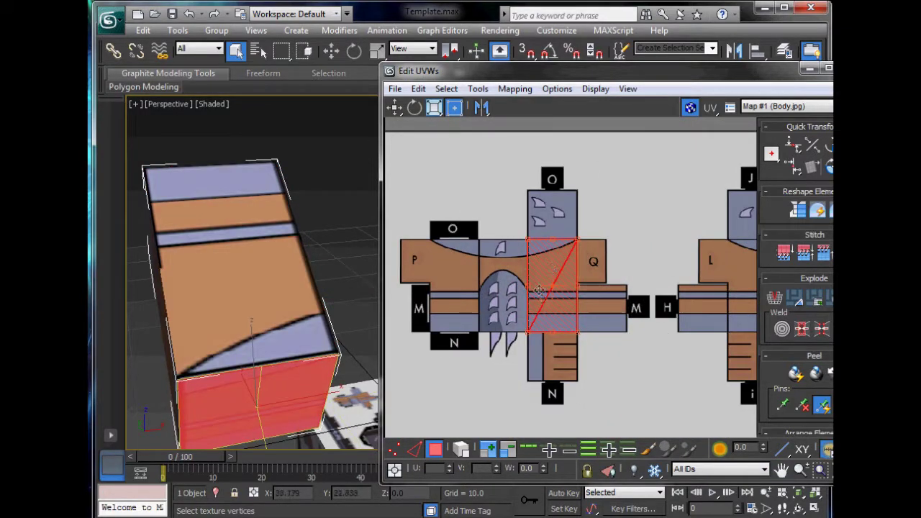
middle_click_drag(560, 308, 580, 260)
left_click_drag(581, 229, 568, 268)
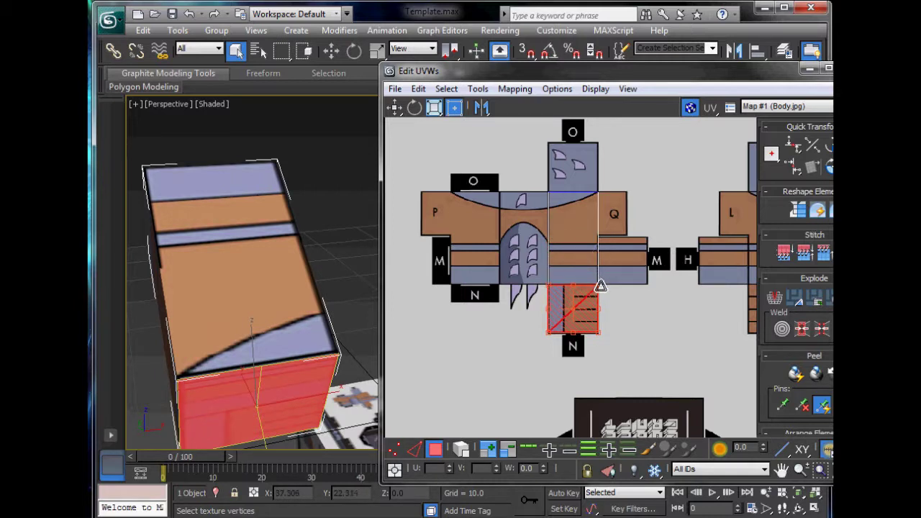
Park the upper face's UVs on empty space beside the template and shift a side face's UVs onto the spiked panel
left_click(589, 232)
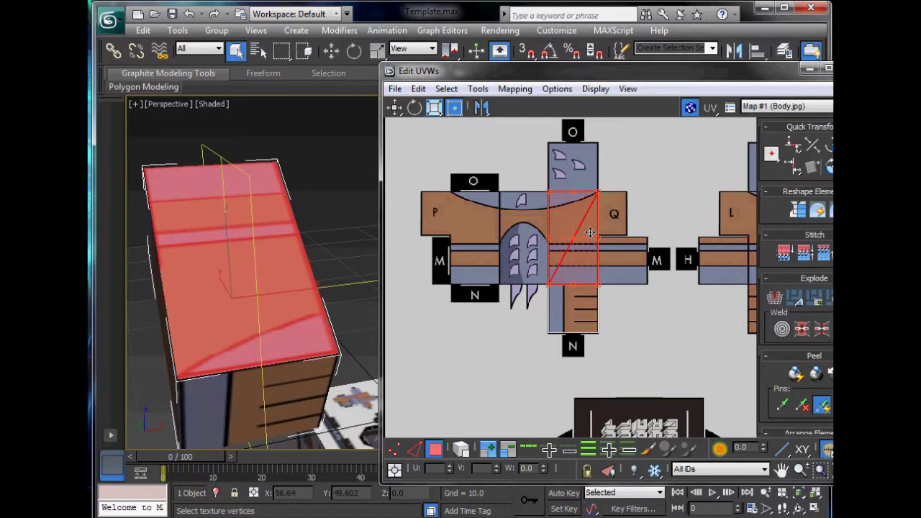
left_click_drag(562, 220, 667, 167)
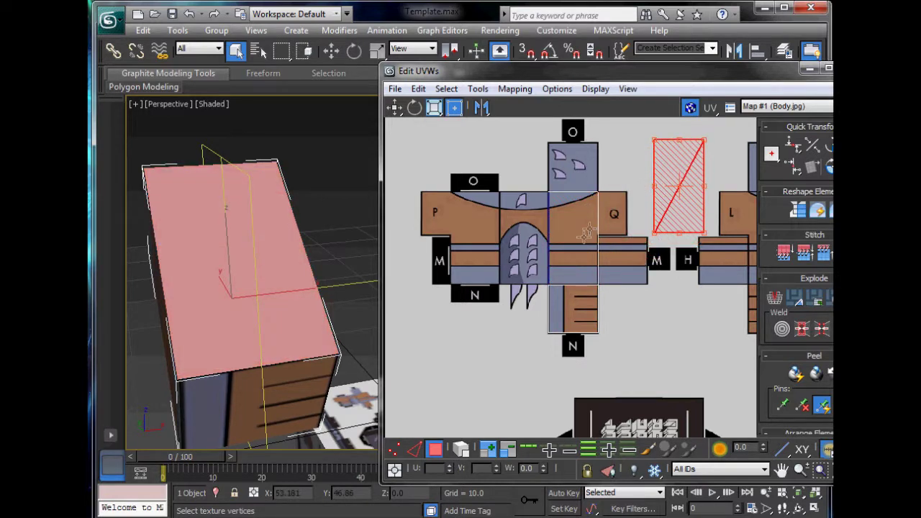
left_click(583, 240)
left_click_drag(582, 231, 544, 226)
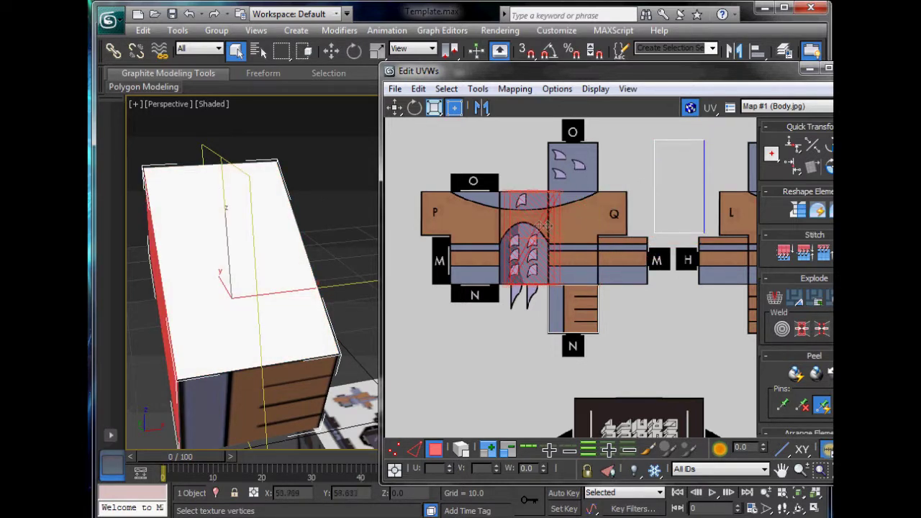
key("ctrl+z")
left_click(394, 107)
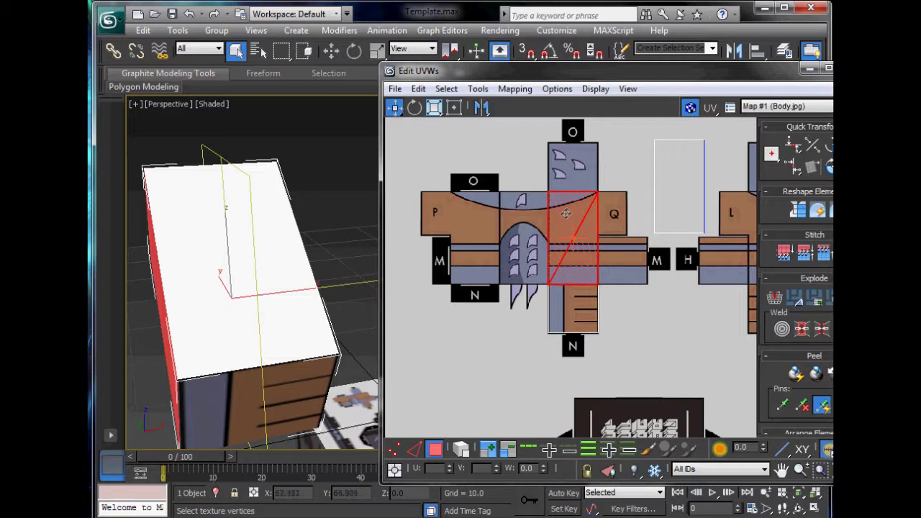
left_click_drag(565, 213, 515, 212)
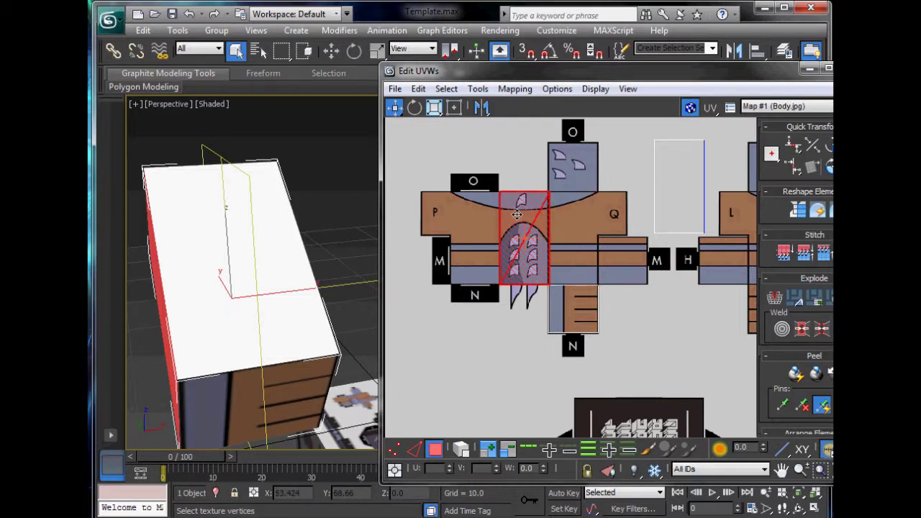
Undo the side face's UV placement and move that face onto the spiked panel again
left_click(571, 199)
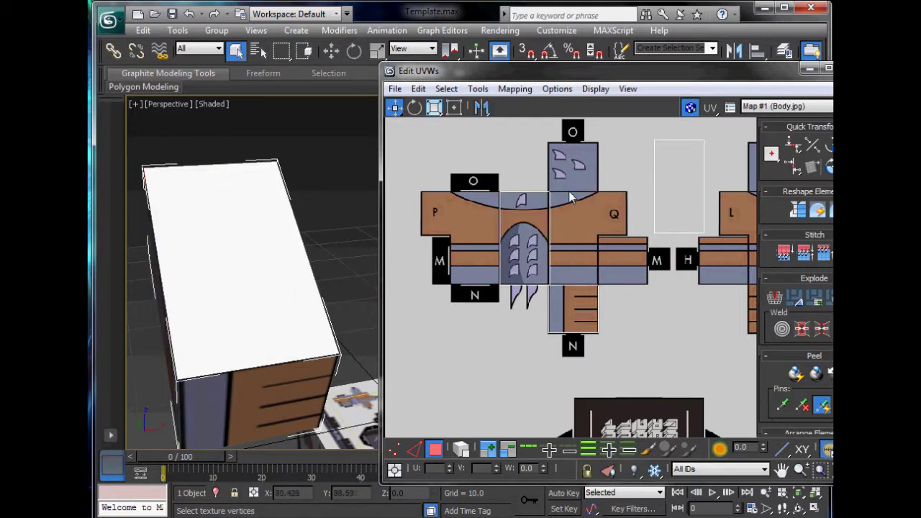
key("ctrl+z")
key("ctrl+z")
left_click(692, 336)
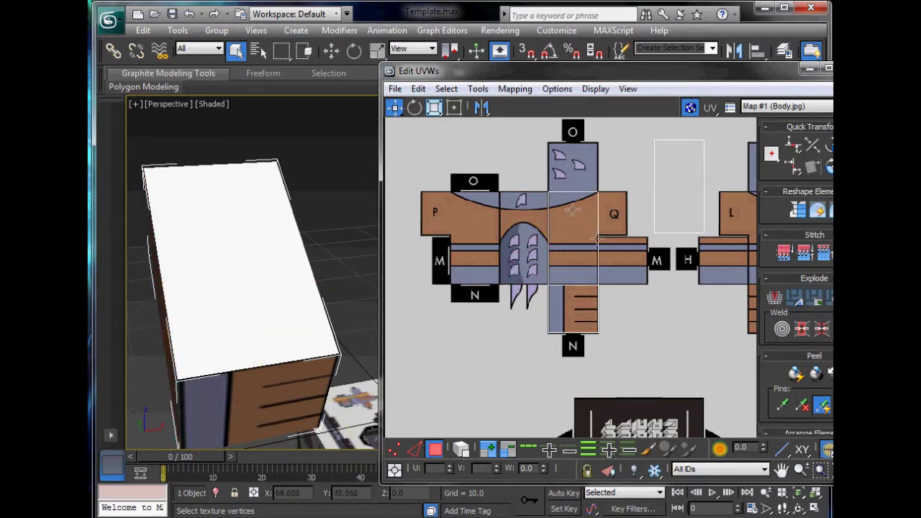
left_click(574, 217)
left_click_drag(577, 222, 527, 211)
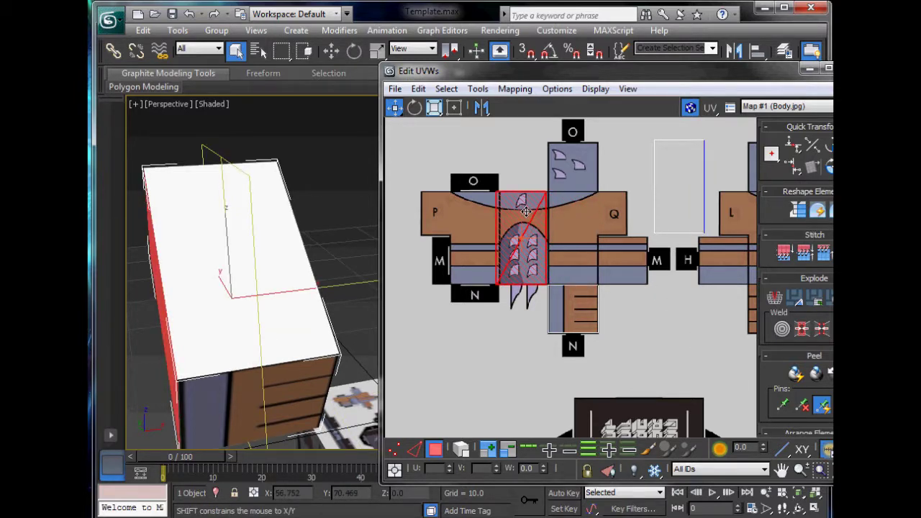
Bring the parked face's UVs back to the panel beside Q and shift the side face's UVs onto the spiked panel
left_click(689, 196)
left_click_drag(691, 195, 586, 240)
middle_click_drag(297, 308, 284, 288, "alt")
left_click_drag(581, 233, 530, 232)
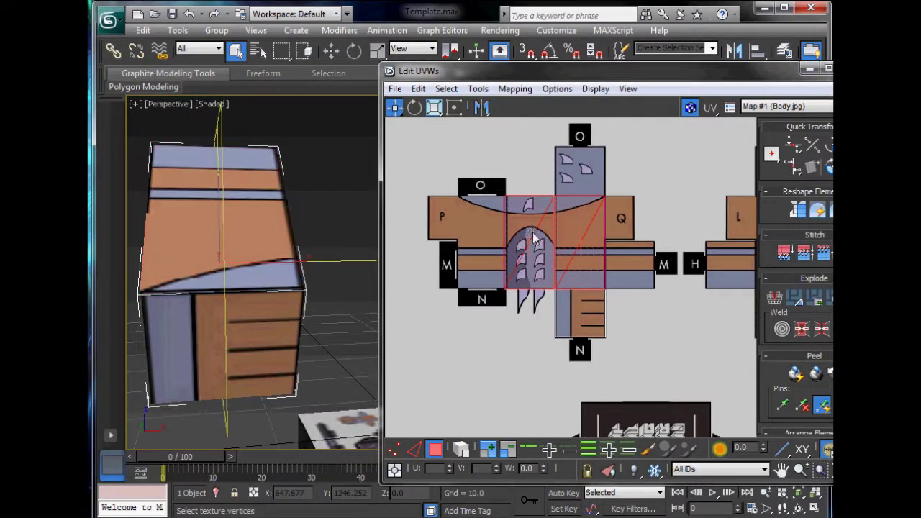
Close the UV editor and delete the Unwrap UVW modifier from the arm
left_click(828, 67)
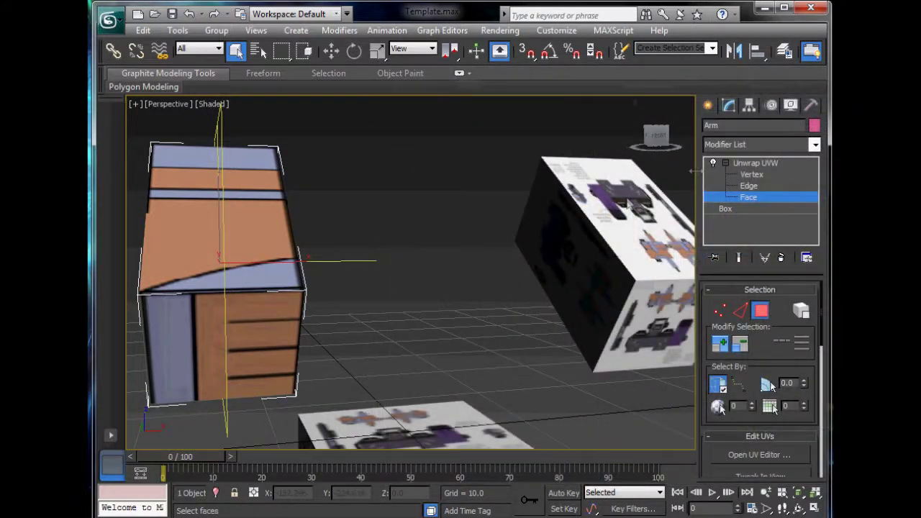
right_click(768, 165)
right_click(763, 160)
left_click(749, 165)
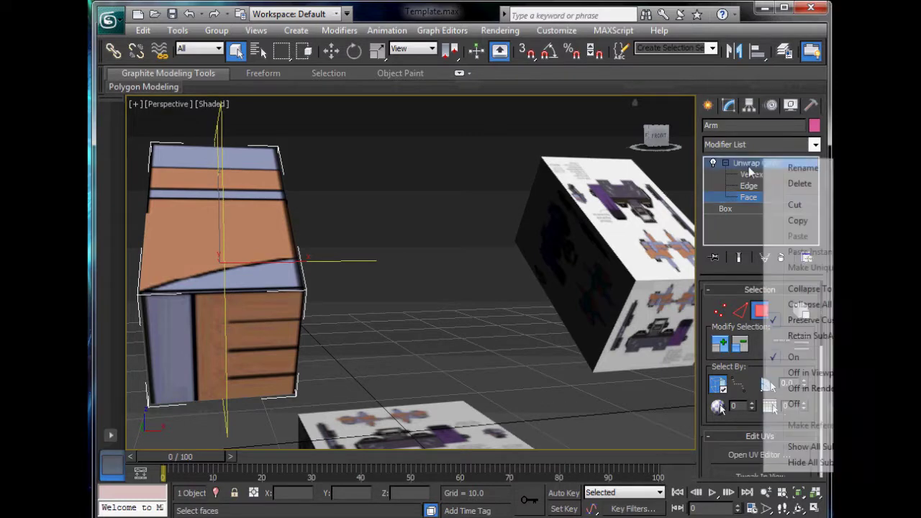
right_click(748, 166)
left_click(782, 189)
Add an Edit Poly modifier to the arm box and select all of its polygons
left_click(756, 146)
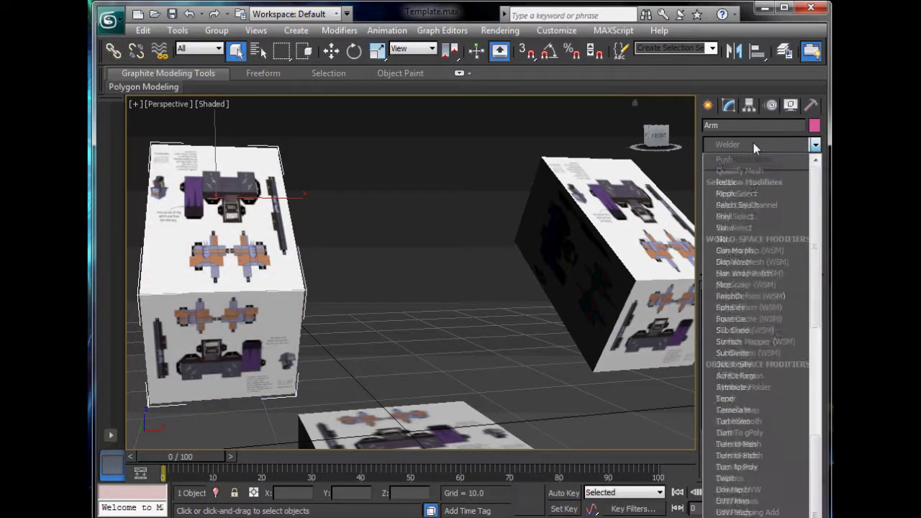
scroll(754, 148, "down", 10)
scroll(752, 147, "up", 10)
left_click(752, 195)
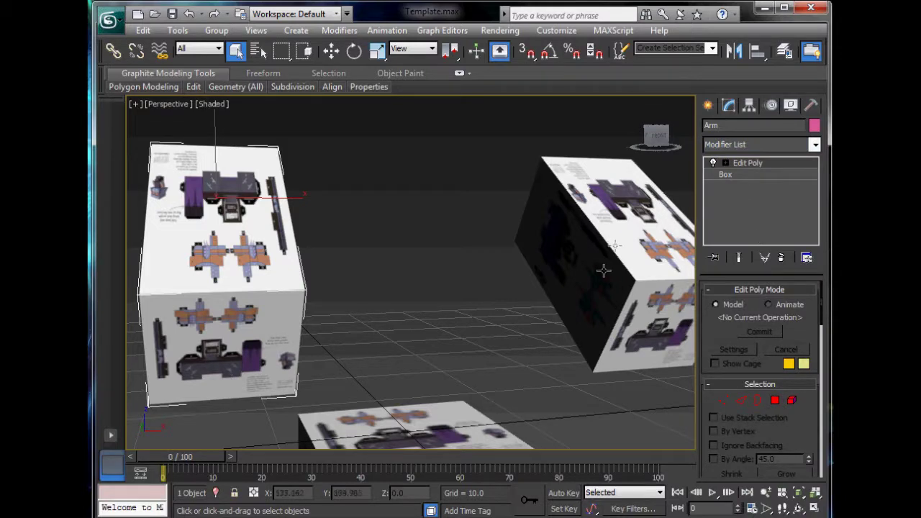
left_click(775, 401)
key("ctrl+a")
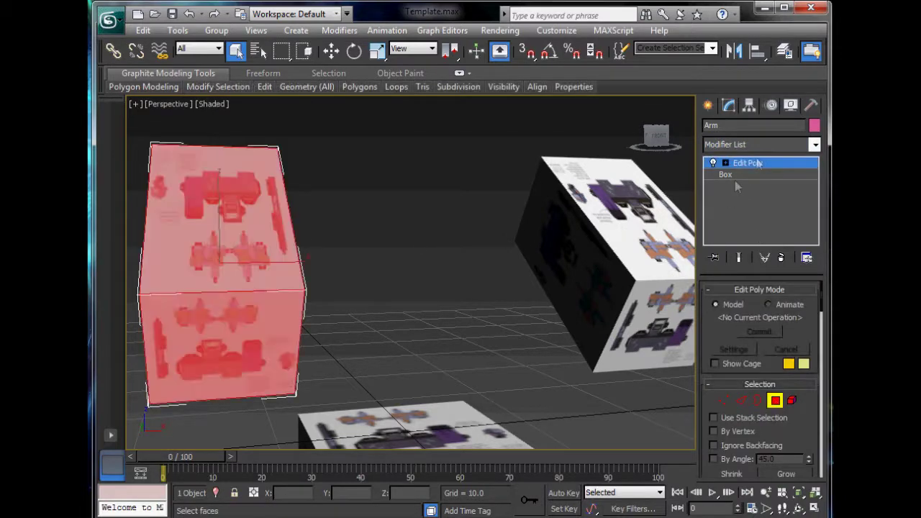
Add a new Unwrap UVW modifier above Edit Poly and open its UV editor with Body.jpg as the background
left_click(757, 145)
key("u")
key("Return")
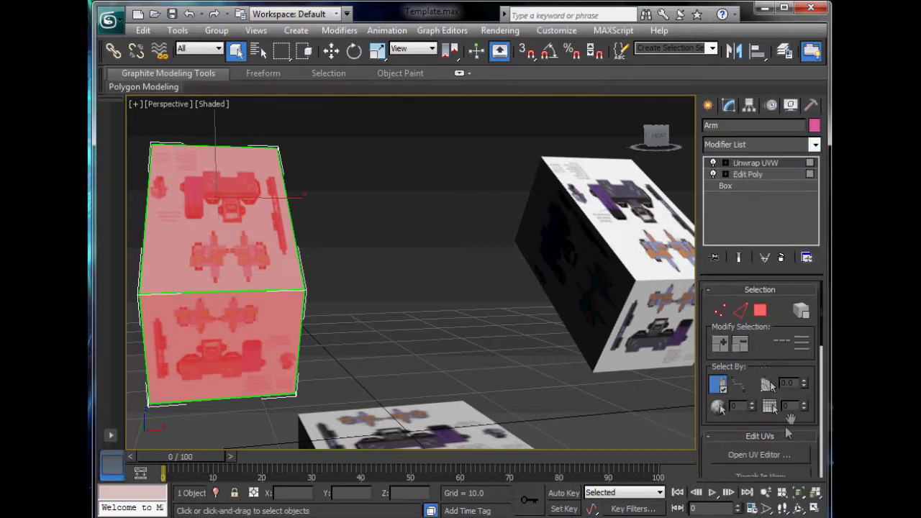
left_click(760, 454)
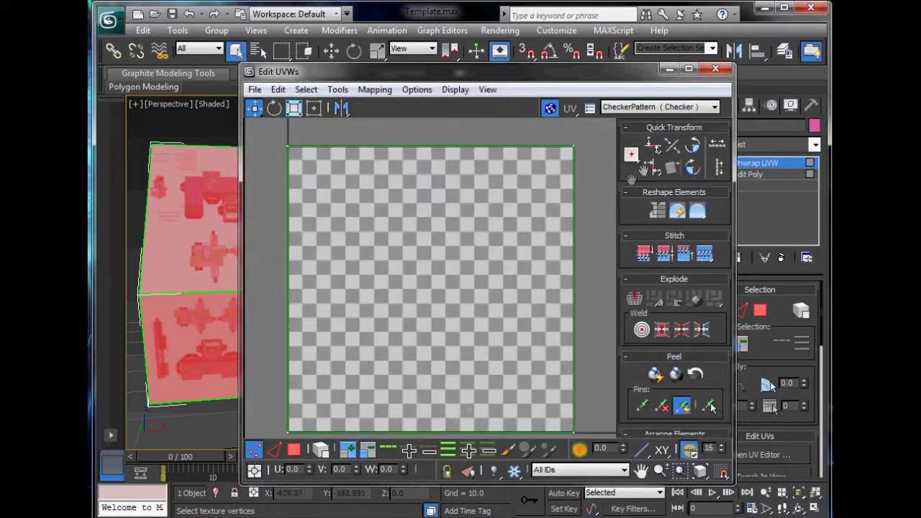
left_click(626, 130)
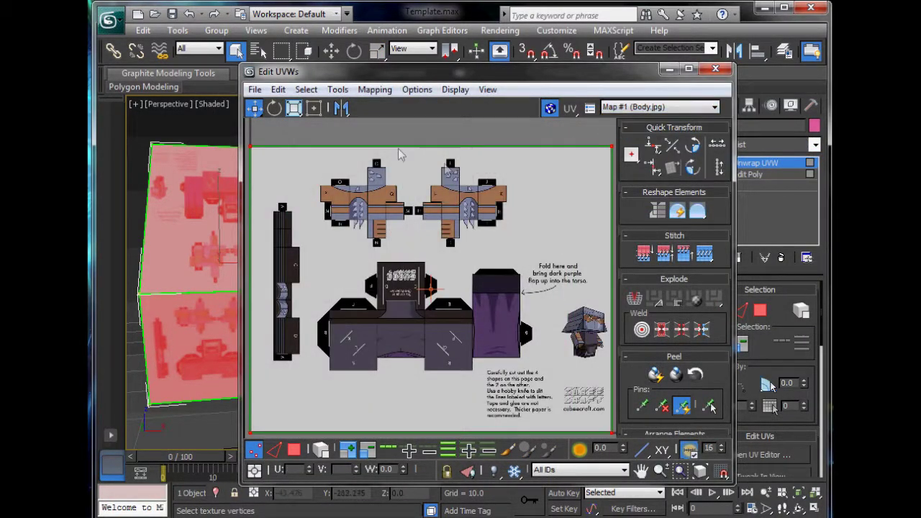
Scale down all of the arm's UVs and move the face UVs up over the two arm templates
left_click(295, 111)
left_click_drag(252, 149, 393, 360)
left_click_drag(369, 242, 398, 287)
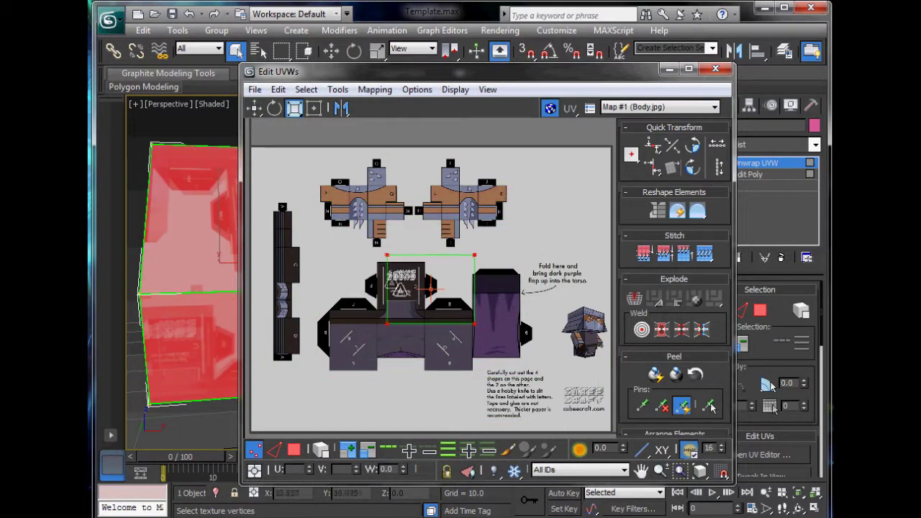
left_click(295, 450)
middle_click_drag(429, 267, 456, 275)
left_click_drag(456, 275, 482, 277)
left_click_drag(482, 314, 466, 230)
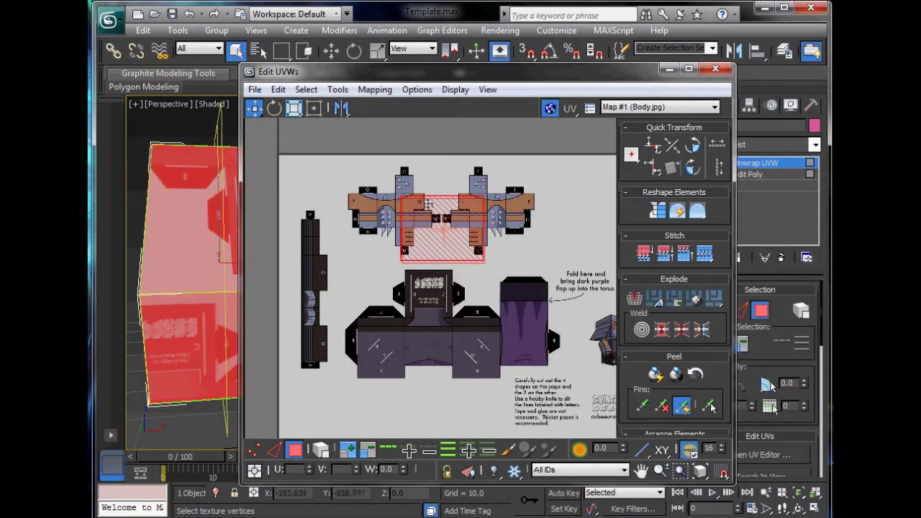
Move and scale the arm's stacked face UVs to fit the rectangular panel beside the Q flap
scroll(408, 244, "up", 6)
left_click_drag(407, 245, 413, 238)
scroll(422, 244, "down", 2)
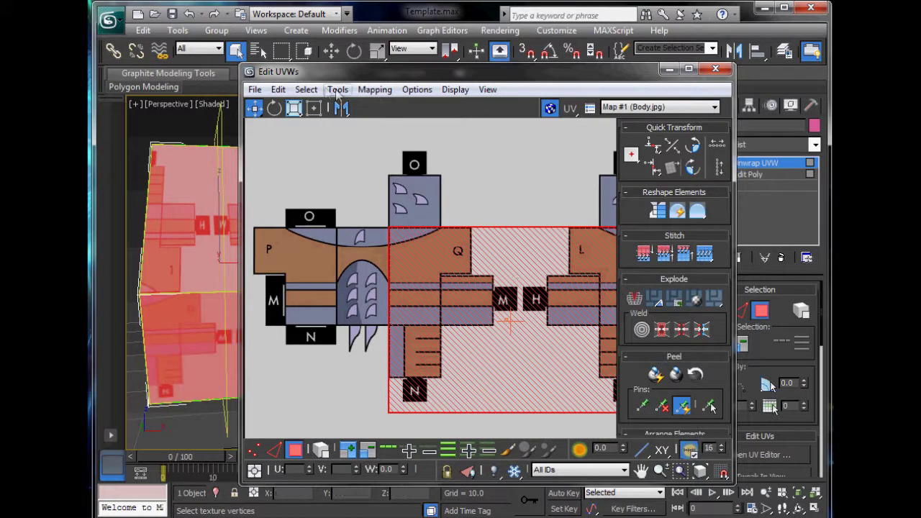
left_click(314, 108)
middle_click_drag(504, 273, 442, 232)
left_click_drag(563, 371, 376, 288)
scroll(430, 248, "up", 5)
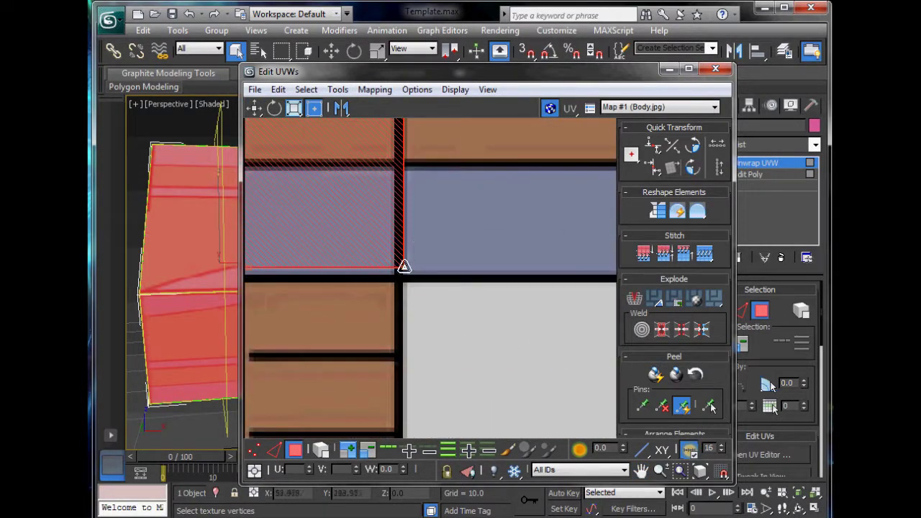
scroll(404, 268, "down", 5)
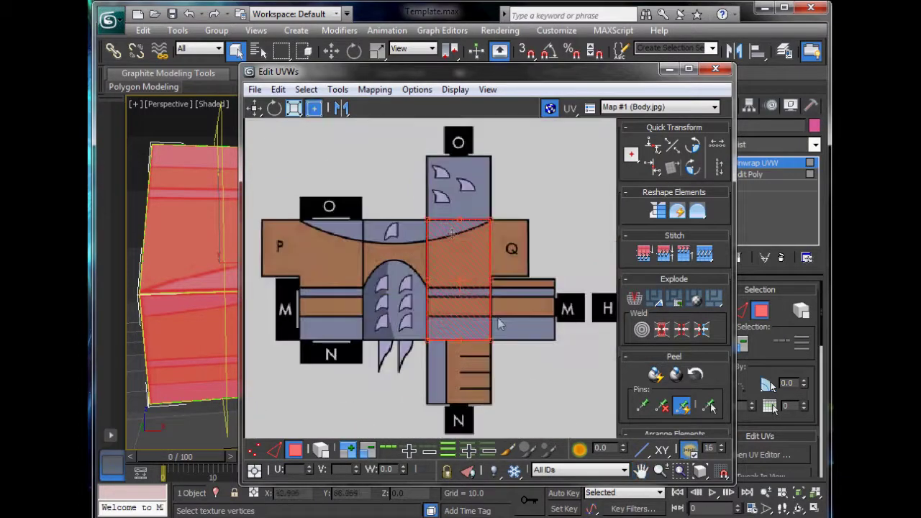
Separate the stacked arm faces, placing one on the spiked panel and another straight out to the side of the template
left_click_drag(427, 69, 559, 60)
left_click(438, 141)
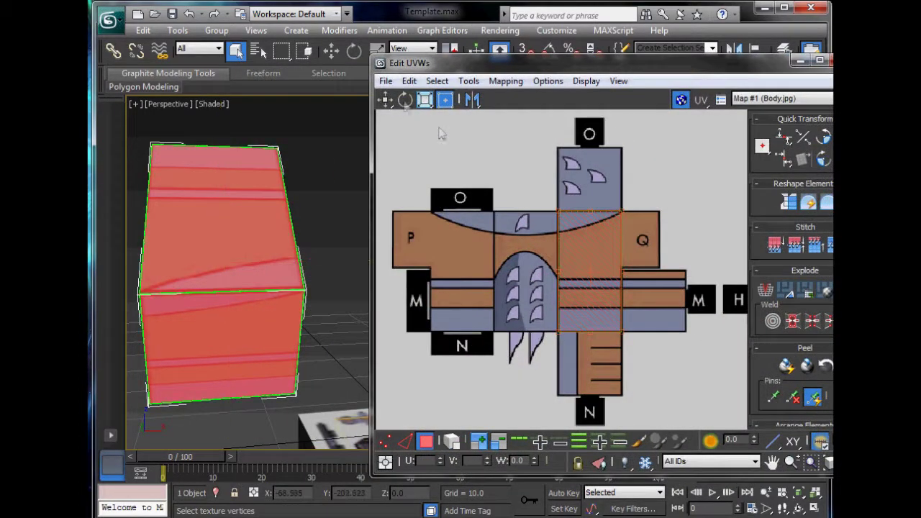
left_click(594, 280)
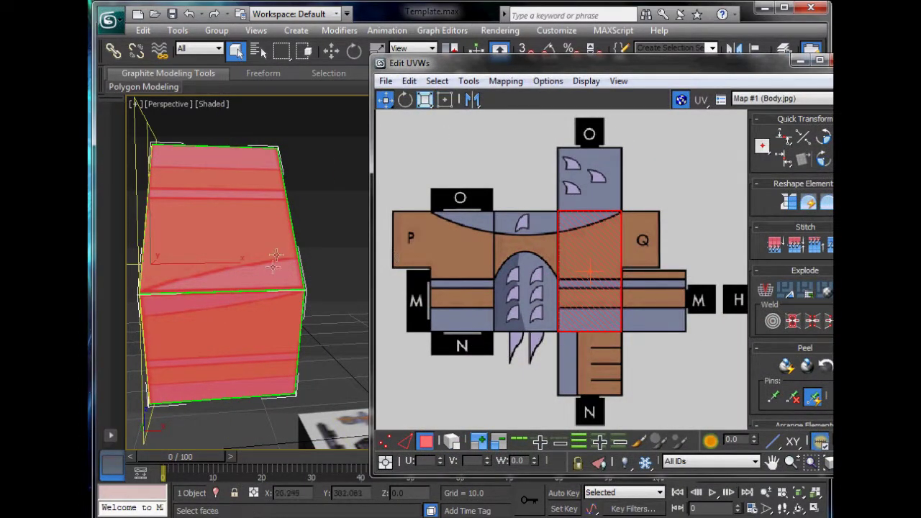
middle_click_drag(275, 256, 295, 259, "alt")
left_click_drag(573, 266, 678, 176)
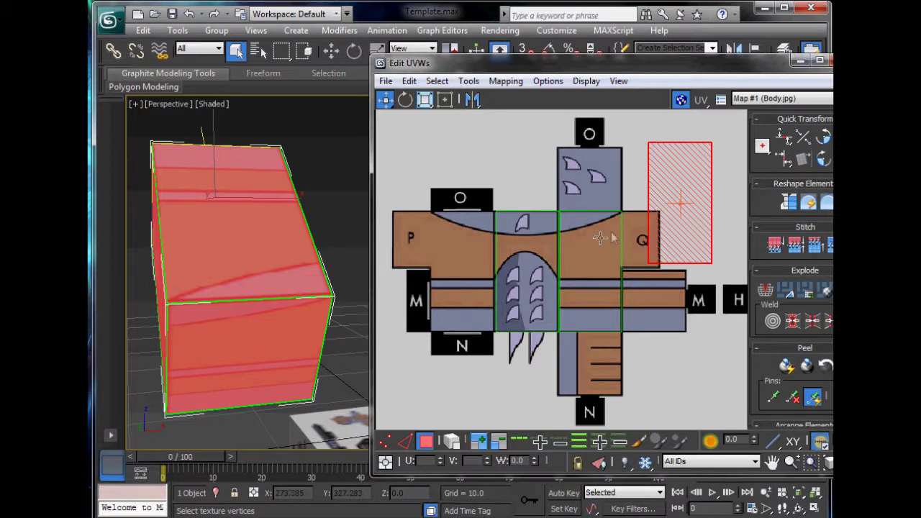
key("ctrl+z")
left_click_drag(583, 249, 729, 248, "shift")
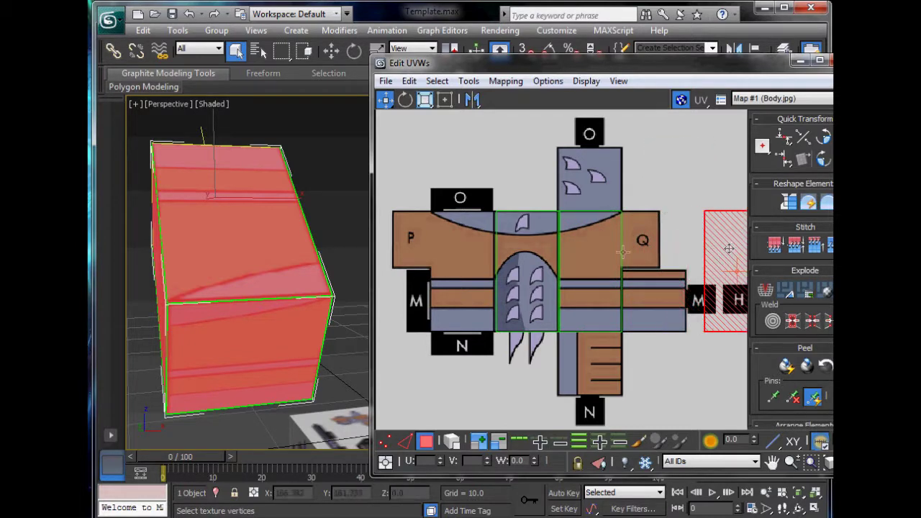
key("ctrl+z")
Fit one arm end face's UVs to the panel above the lower N flap and move a side face onto the panel beside P
left_click_drag(611, 245, 595, 302)
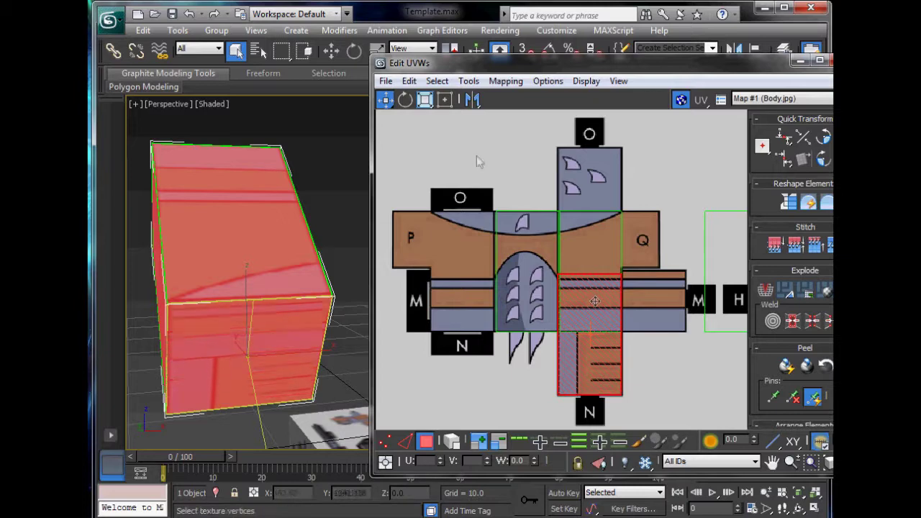
left_click(445, 100)
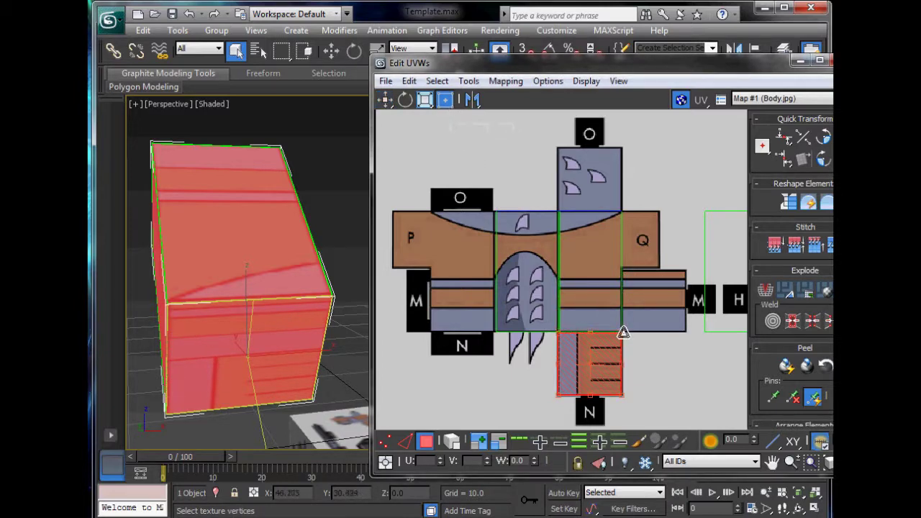
left_click(582, 252)
middle_click_drag(283, 289, 378, 276, "alt")
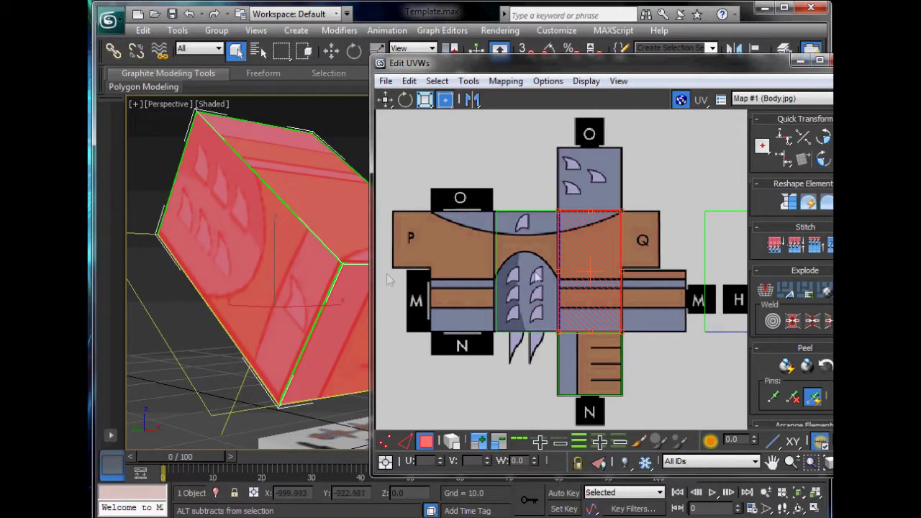
left_click_drag(599, 263, 483, 264)
Move another stacked side face's UVs onto the panel beneath the Q flap, flush with the central panel
left_click(585, 272)
middle_click_drag(345, 274, 249, 280, "alt")
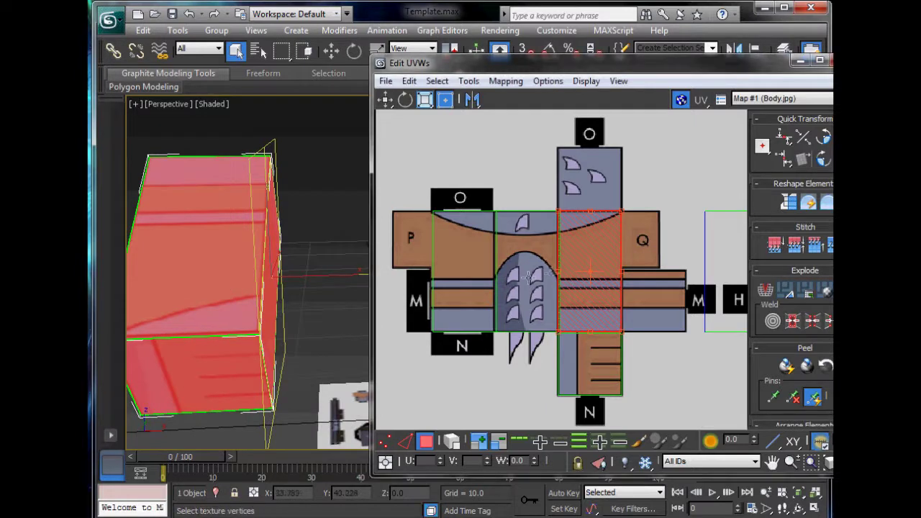
left_click_drag(591, 255, 657, 254)
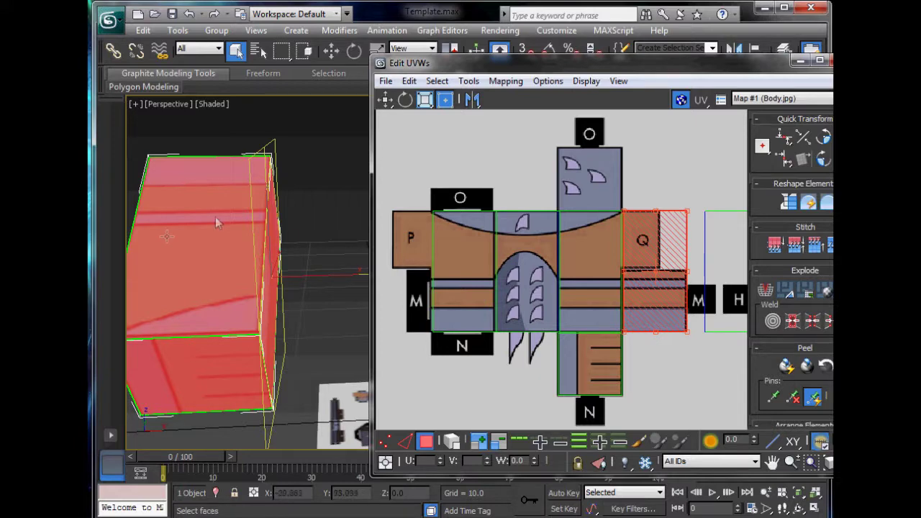
key("ctrl+z")
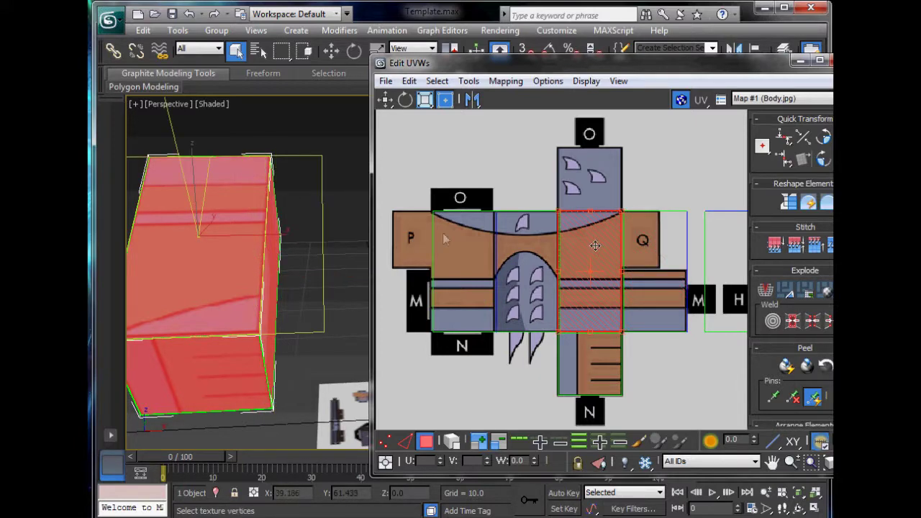
Move the set-aside end face's UVs onto the panel below the upper O flap and scale them to fit it
middle_click_drag(320, 254, 239, 252, "alt")
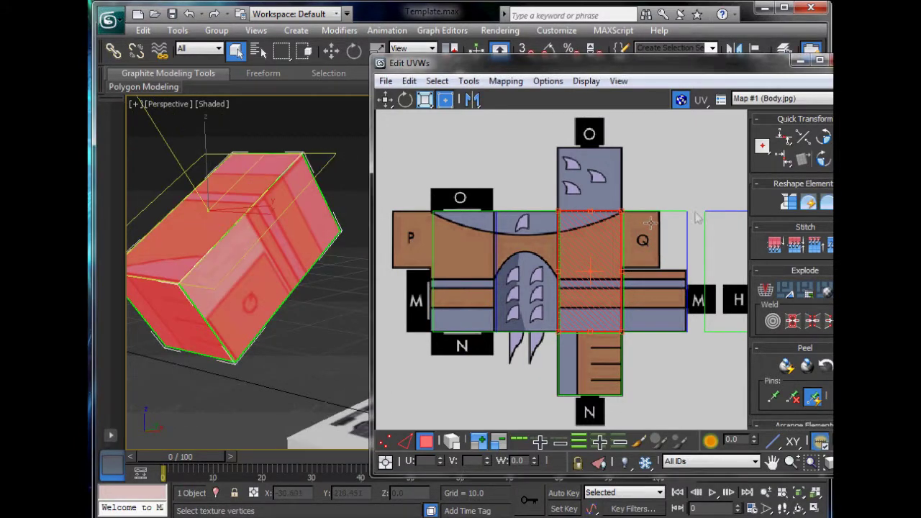
left_click(721, 238)
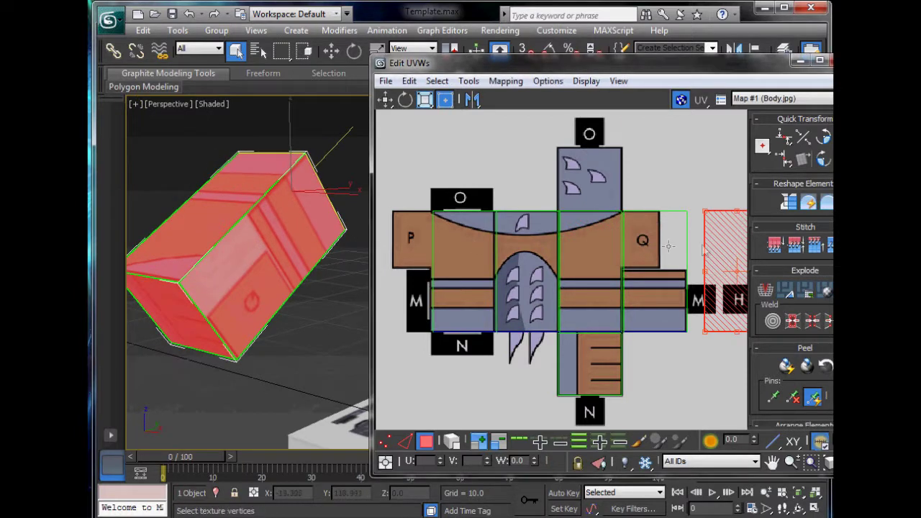
mouse_move(668, 246)
left_mouse_down()
mouse_move(593, 246)
mouse_move(600, 186)
left_mouse_up()
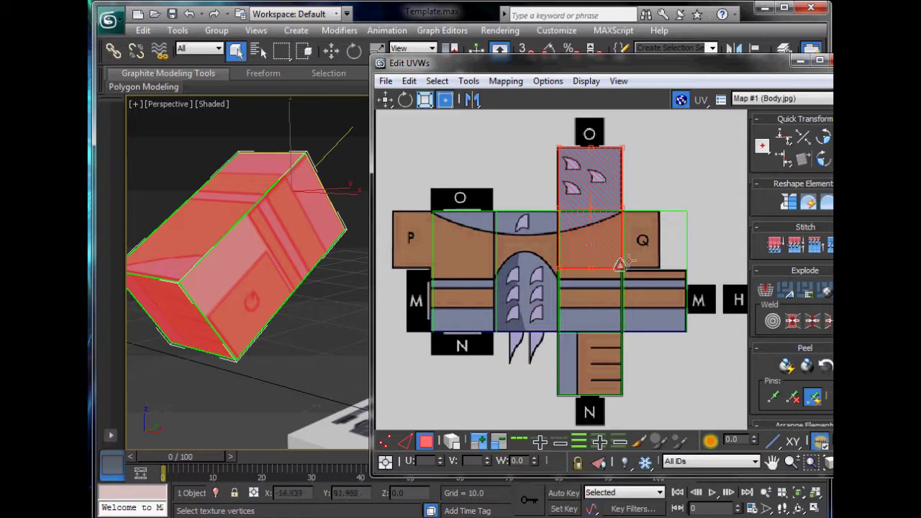
key("ctrl+z")
key("ctrl+z")
key("ctrl+z")
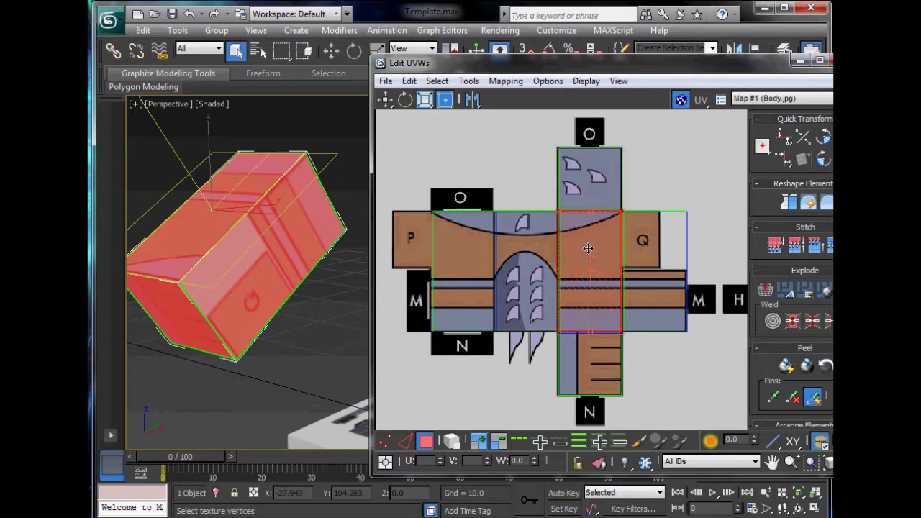
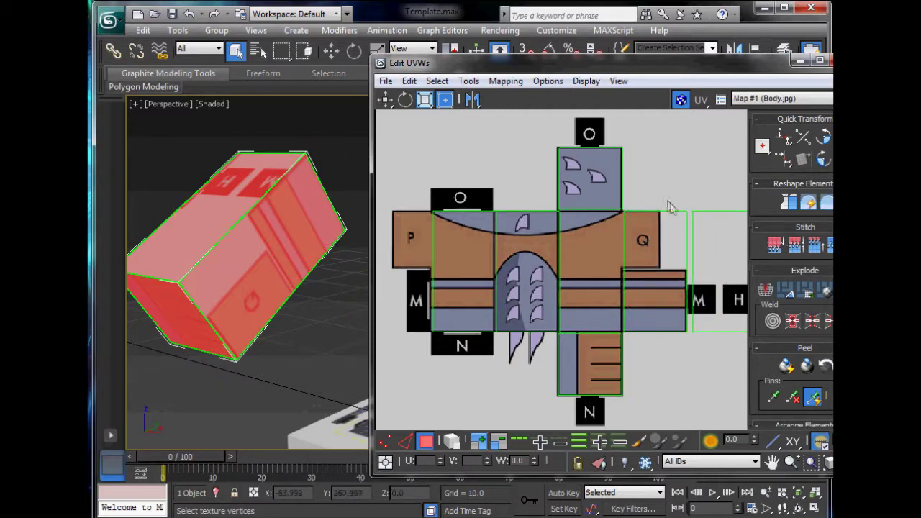
Undo the last face UV move and close the UV editor to inspect the textured arm
key("ctrl+z")
key("ctrl+z")
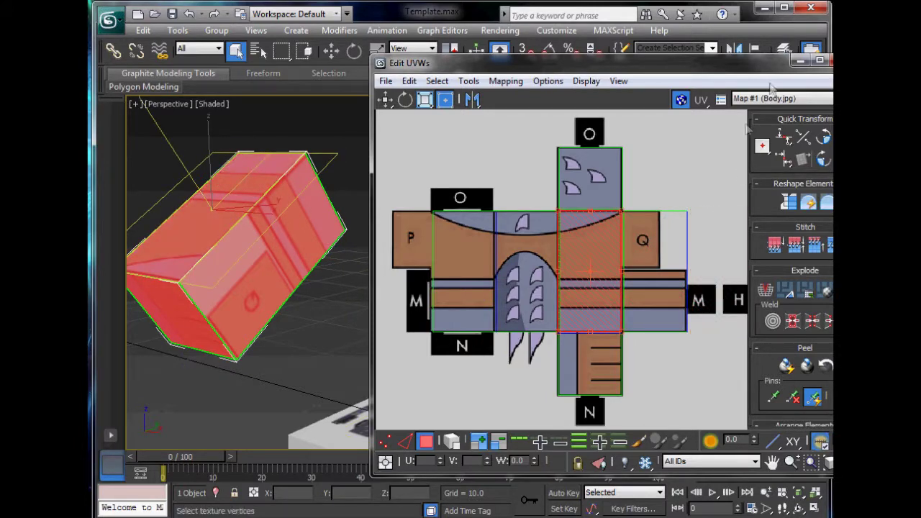
left_click(831, 61)
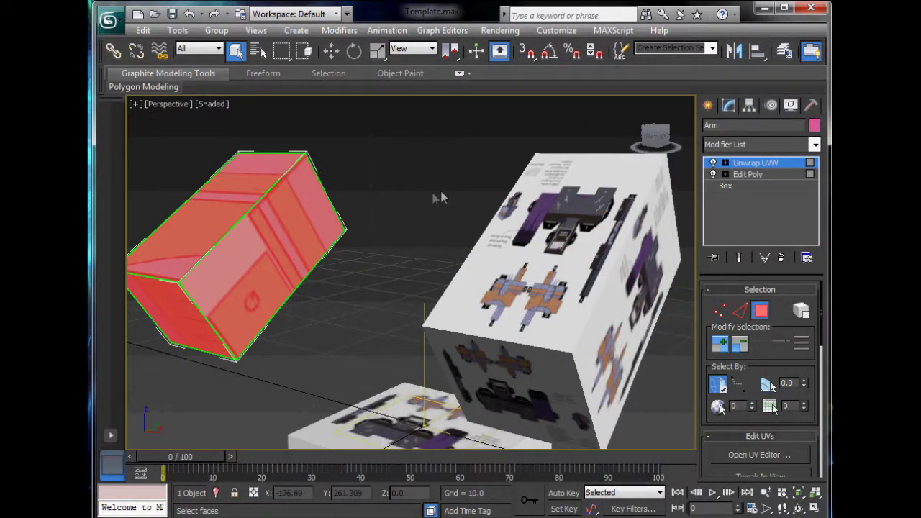
left_click(436, 199)
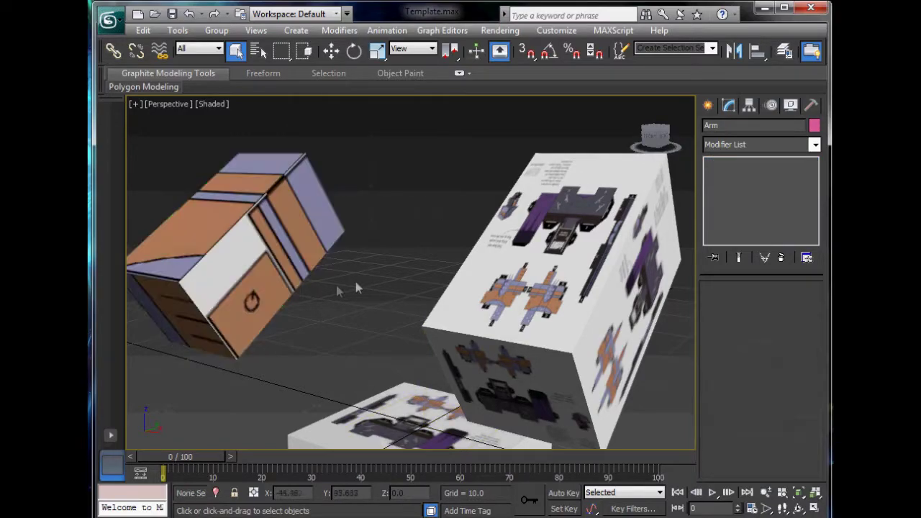
middle_click_drag(355, 284, 280, 268, "alt")
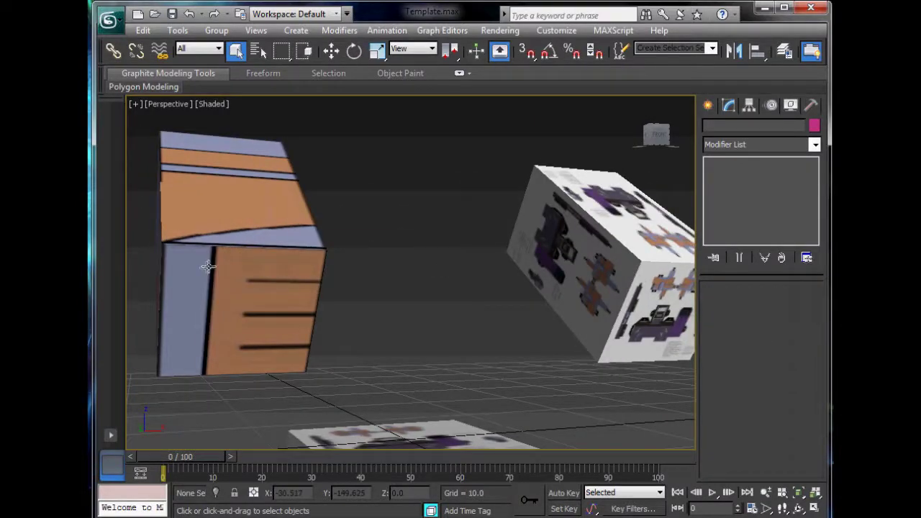
middle_click_drag(208, 266, 375, 270, "alt")
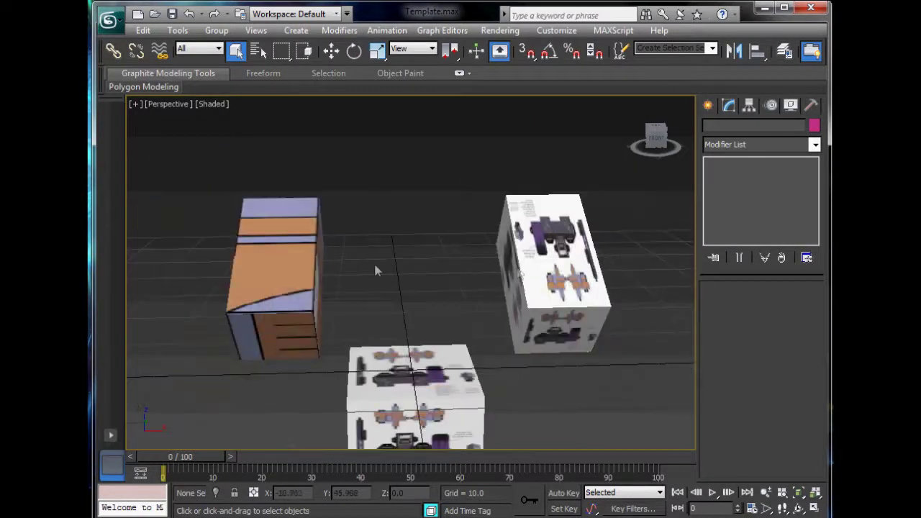
Clone the textured arm as a copy and move it along X into the gap between the two arms
left_click(310, 252)
left_click(537, 285)
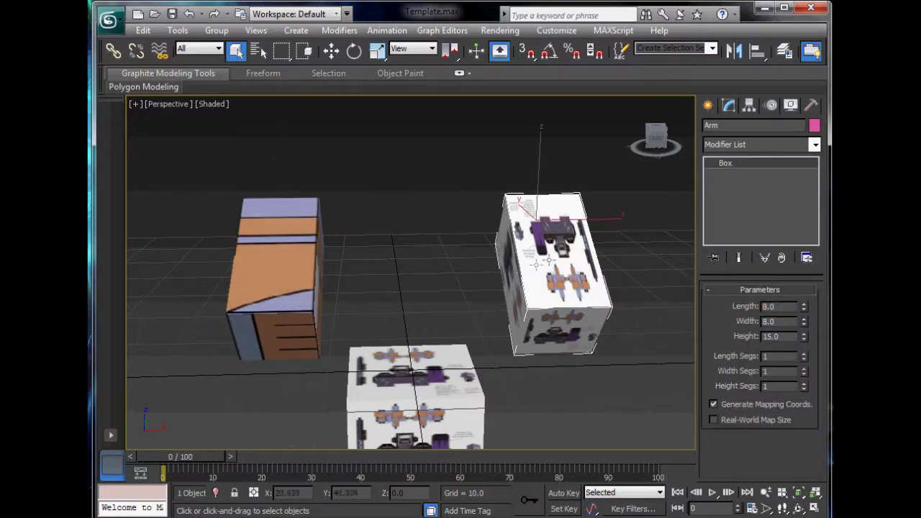
left_click(329, 53)
left_click(295, 238)
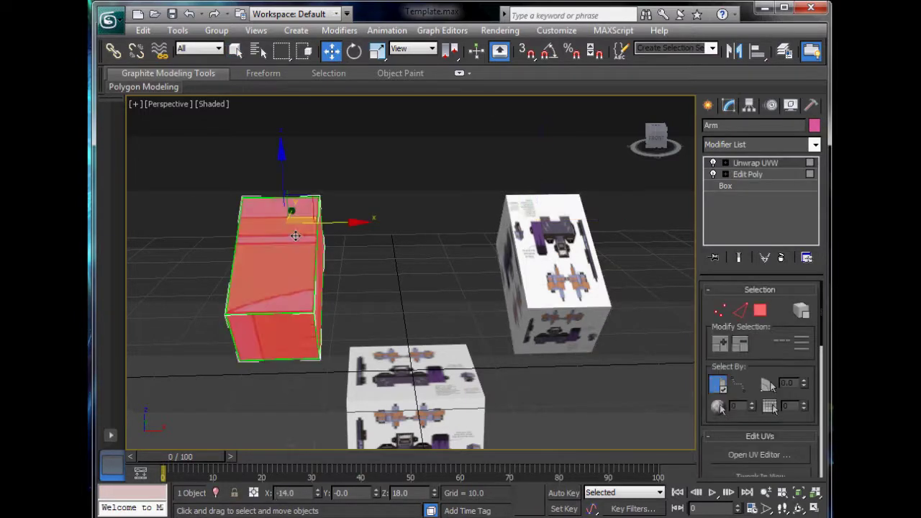
right_click(295, 237)
left_click(362, 311)
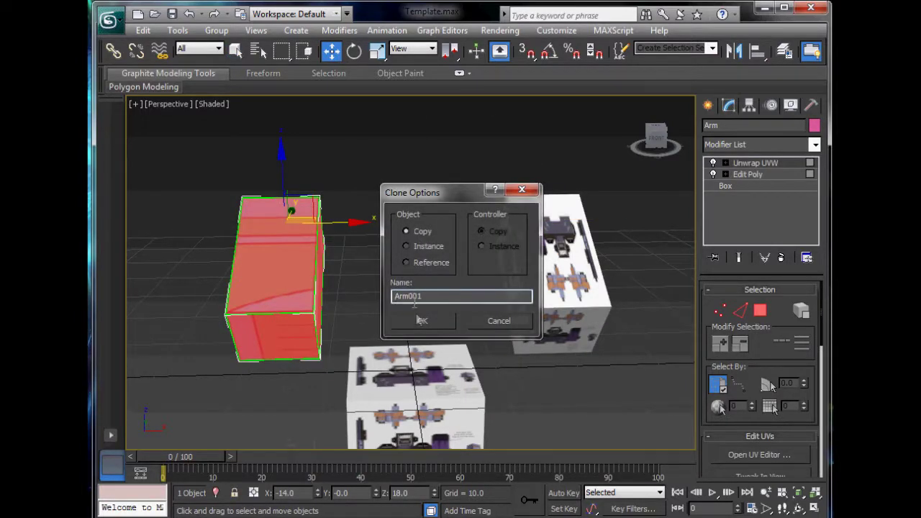
left_click(421, 320)
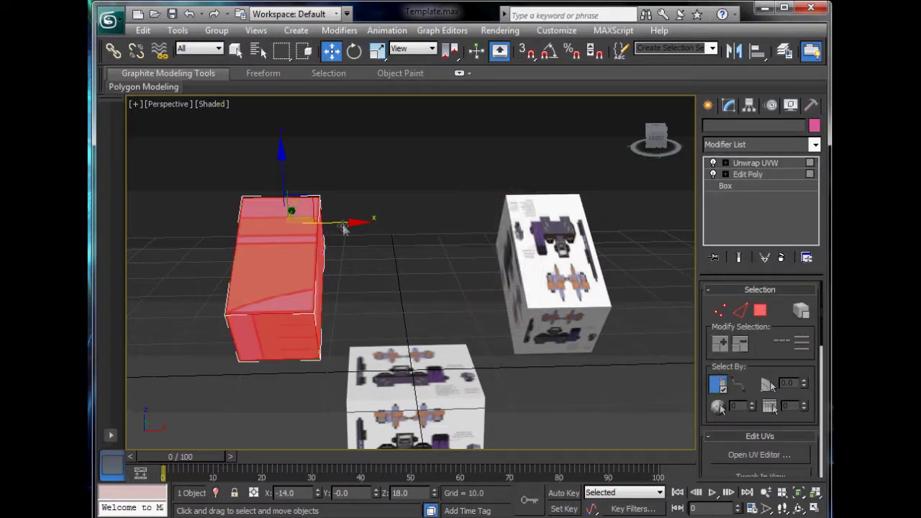
left_click_drag(344, 228, 471, 224)
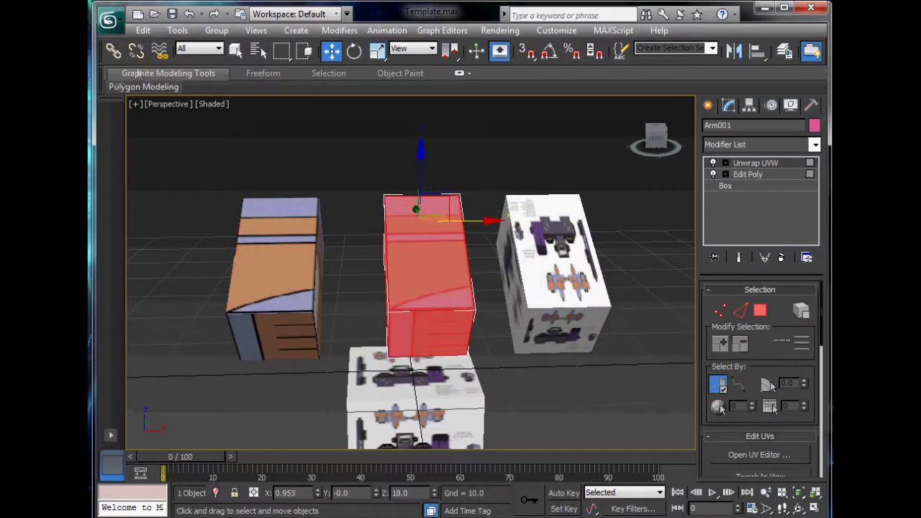
Mirror the copied arm across the X axis with No Clone and zero offset
left_click(176, 32)
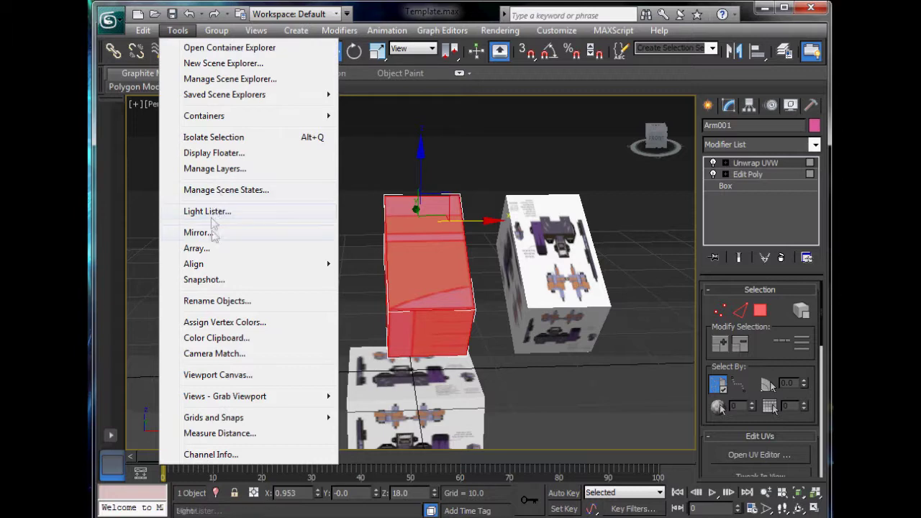
left_click(215, 232)
left_click_drag(450, 147, 622, 142)
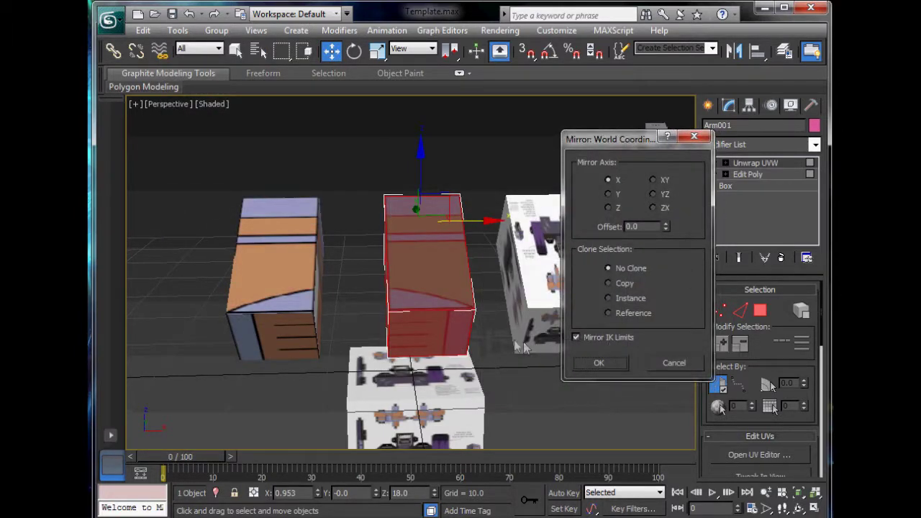
left_click(600, 363)
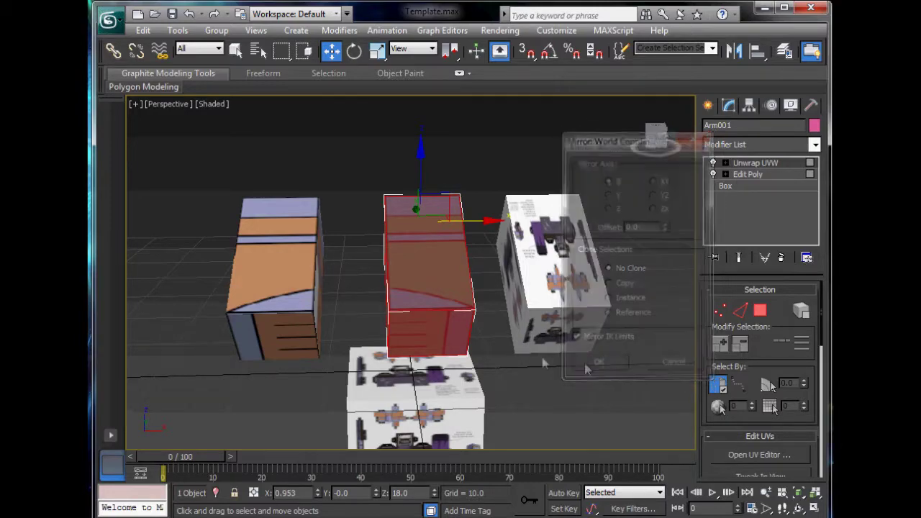
middle_click_drag(503, 324, 480, 370, "alt")
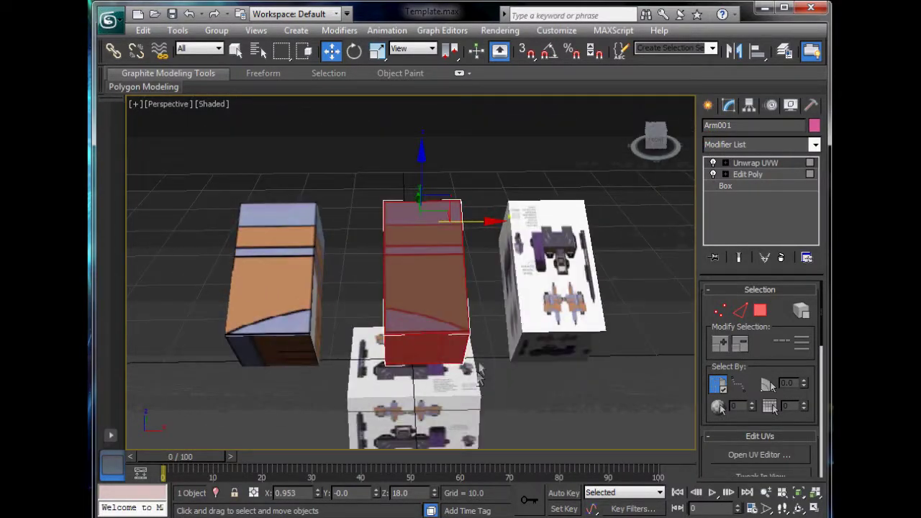
Delete the untextured arm box and set the mirrored arm's X position to 14
left_click(541, 264)
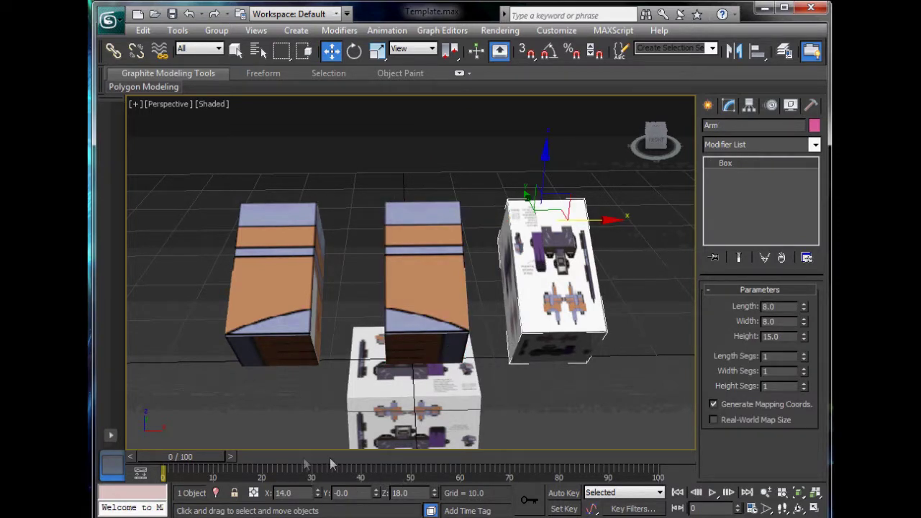
key("Delete")
left_click(429, 287)
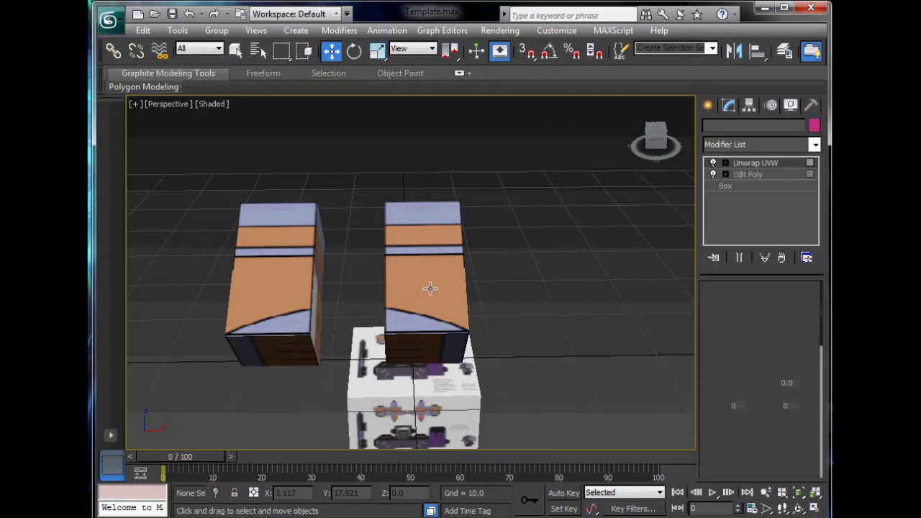
type("14")
key("Tab")
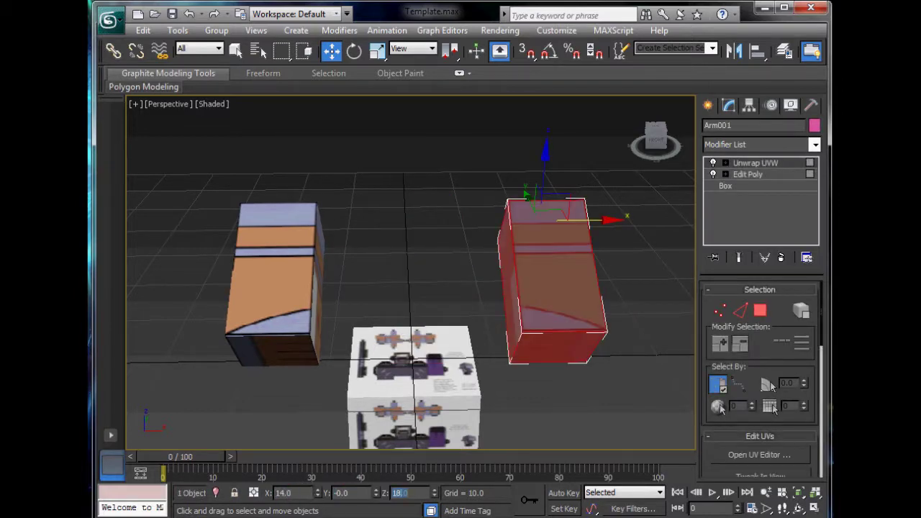
Unhide all objects and view the assembled ninja with both textured arms from the front
left_click(315, 306)
right_click(392, 272)
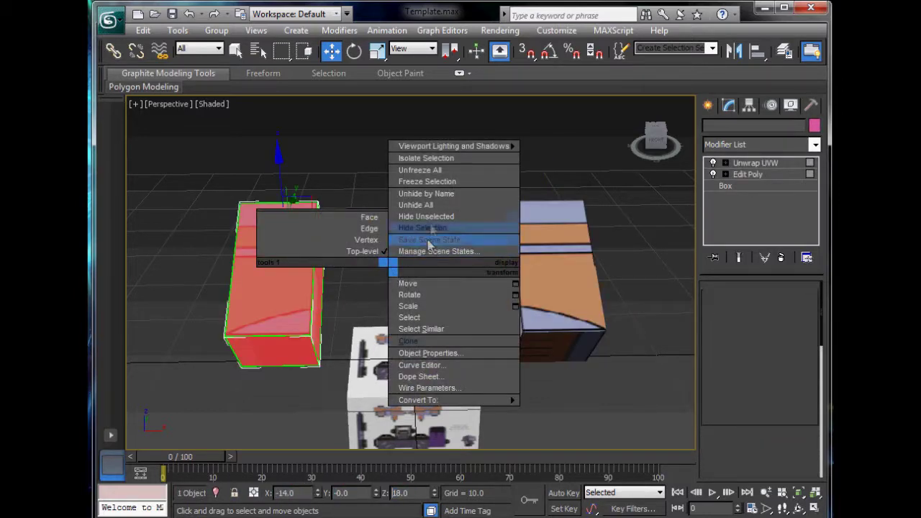
left_click(424, 205)
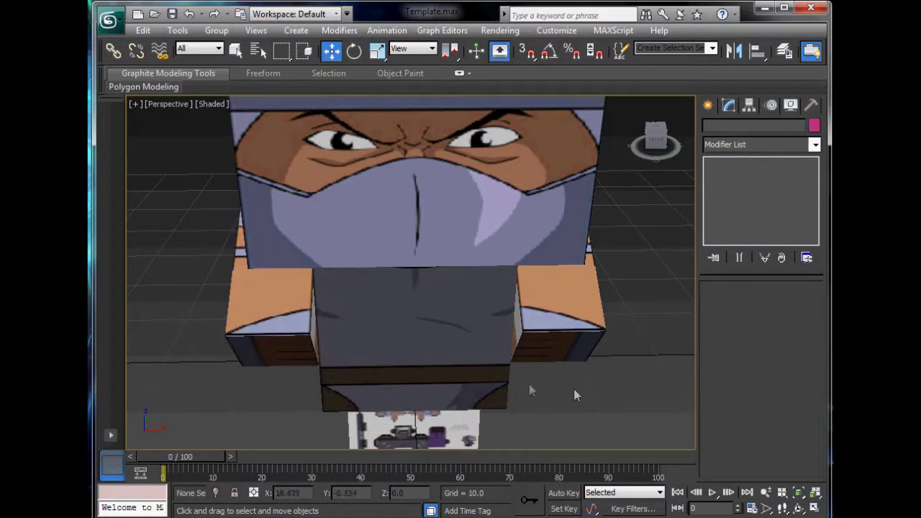
middle_click_drag(521, 385, 496, 314, "alt")
scroll(525, 345, "down", 5)
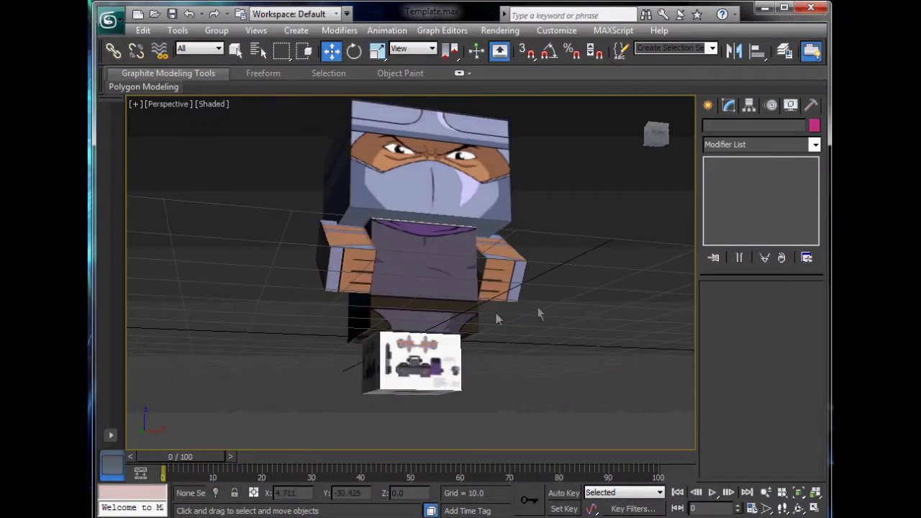
Hide the head, body and both arms, and select the remaining leg box
left_click_drag(375, 226, 341, 208)
right_click(405, 208)
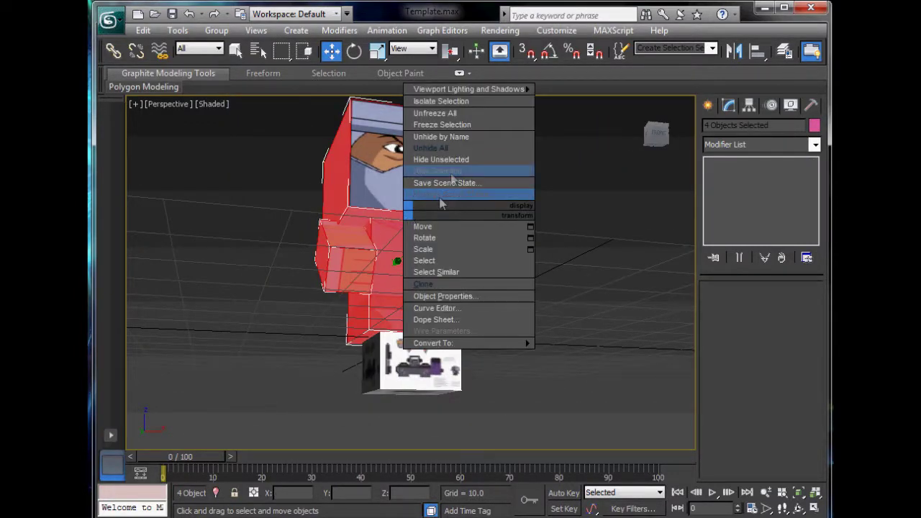
left_click(450, 173)
middle_click_drag(408, 249, 411, 357, "alt")
left_click(411, 358)
scroll(411, 358, "up", 3)
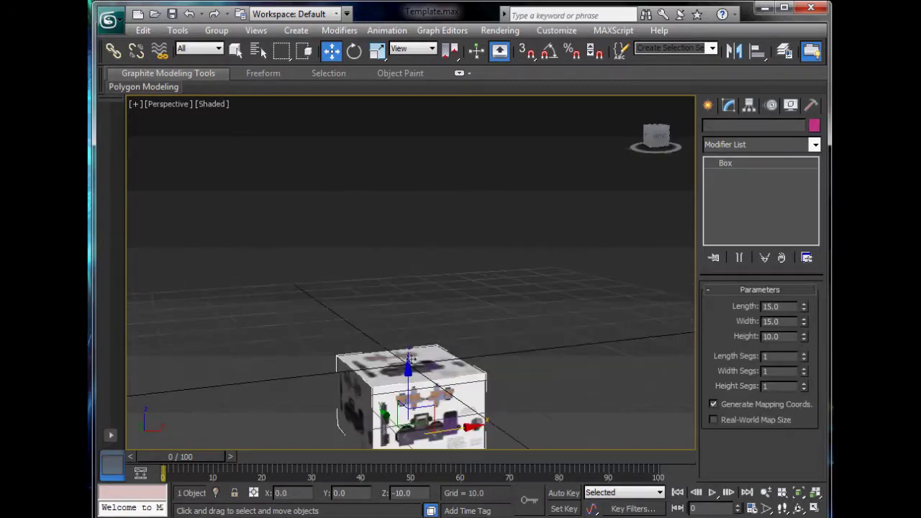
Add an Edit Poly modifier to the leg, select all its polygons and apply Unwrap UVW on them
left_click(743, 145)
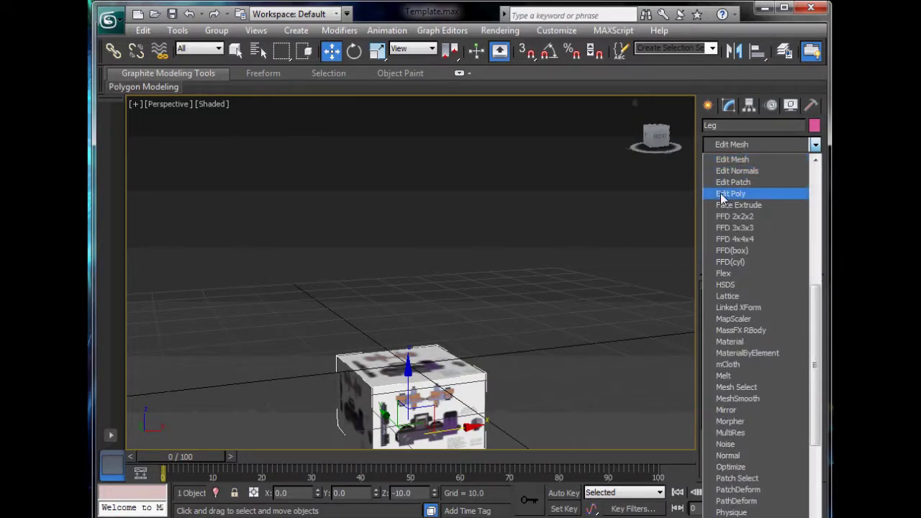
left_click(723, 201)
left_click(775, 400)
key("ctrl+a")
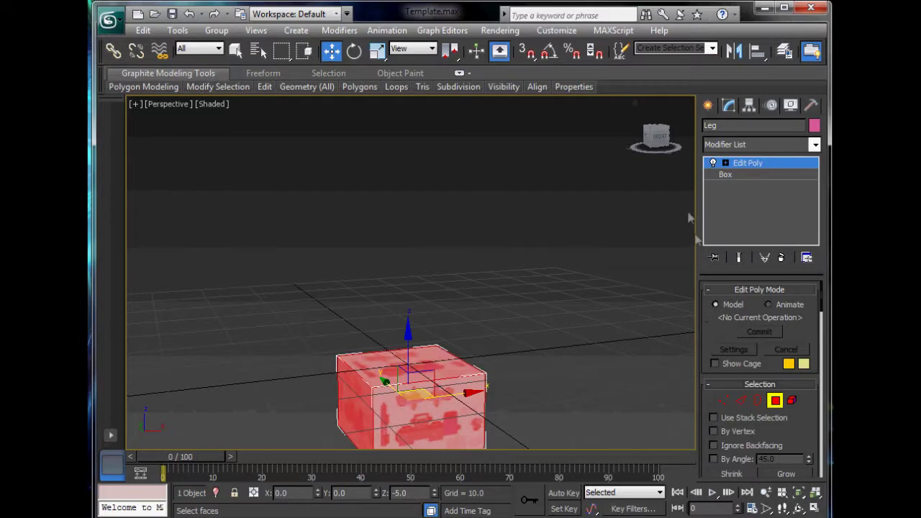
left_click(743, 144)
key("u")
key("Return")
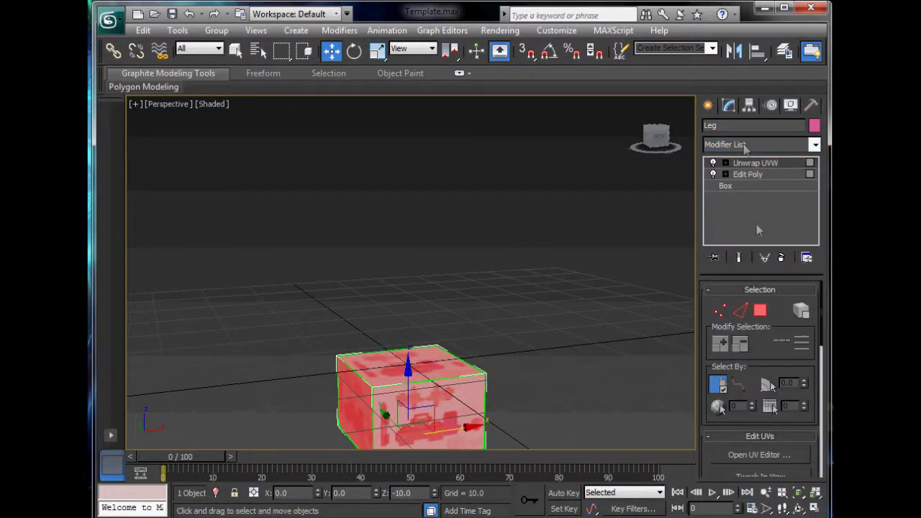
Open the leg's UVs over the Body.jpg map and scale them all down to a small rectangle with Freeform mode
left_click(760, 459)
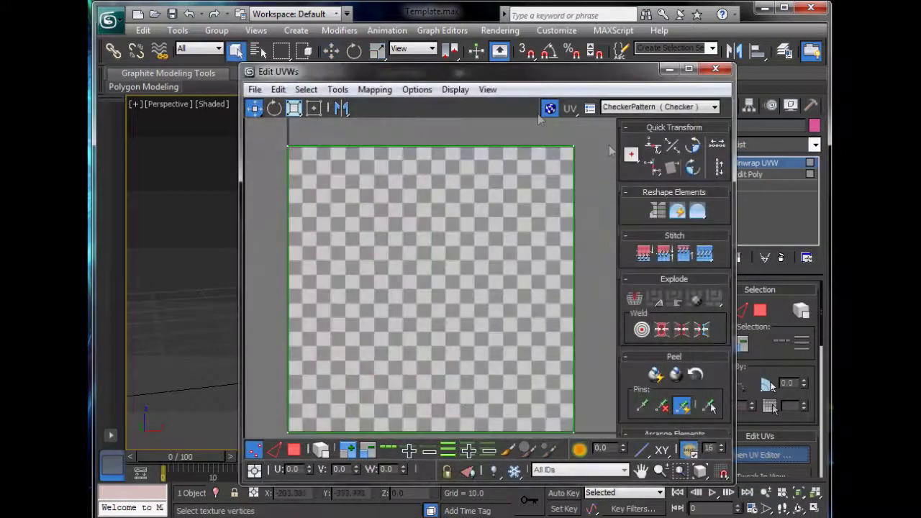
left_click(659, 106)
left_click(650, 131)
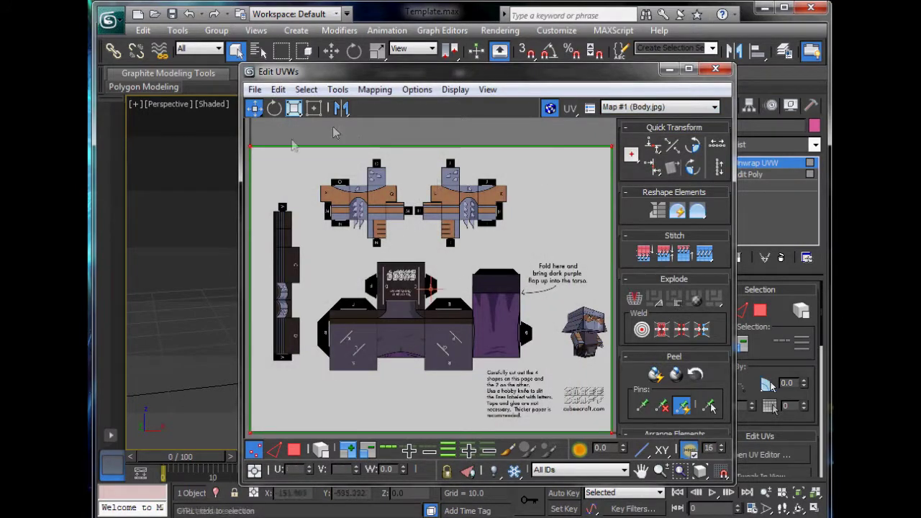
left_click(314, 108)
key("ctrl+a")
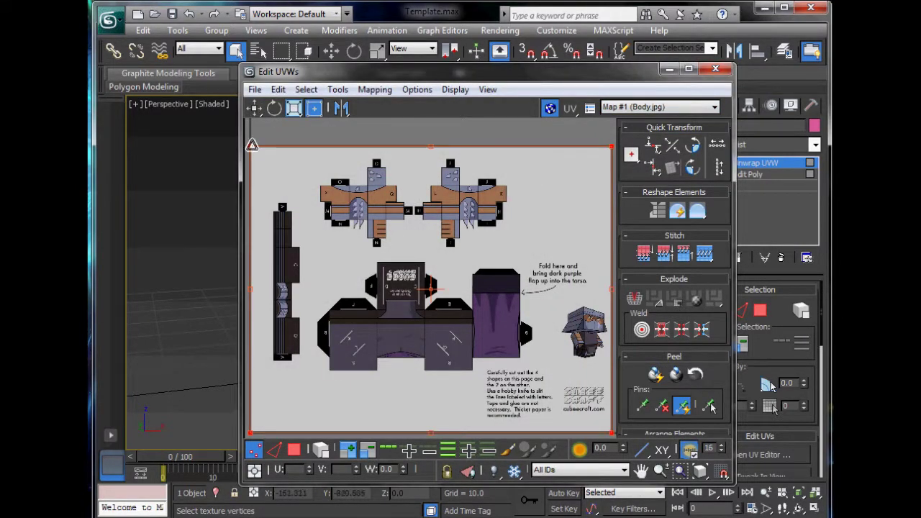
left_click_drag(251, 145, 559, 398)
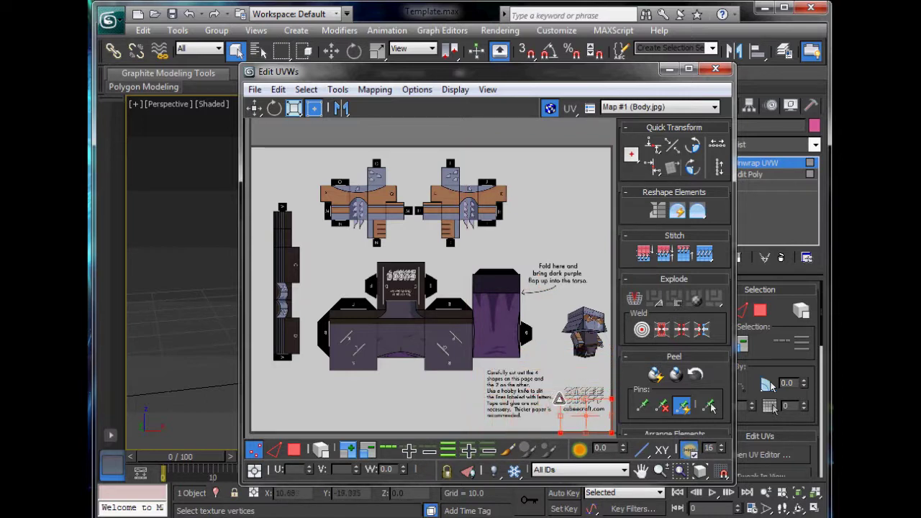
Move the leg's UV rectangle onto the narrow vertical leg strip of the template, near tab A
left_click(254, 107)
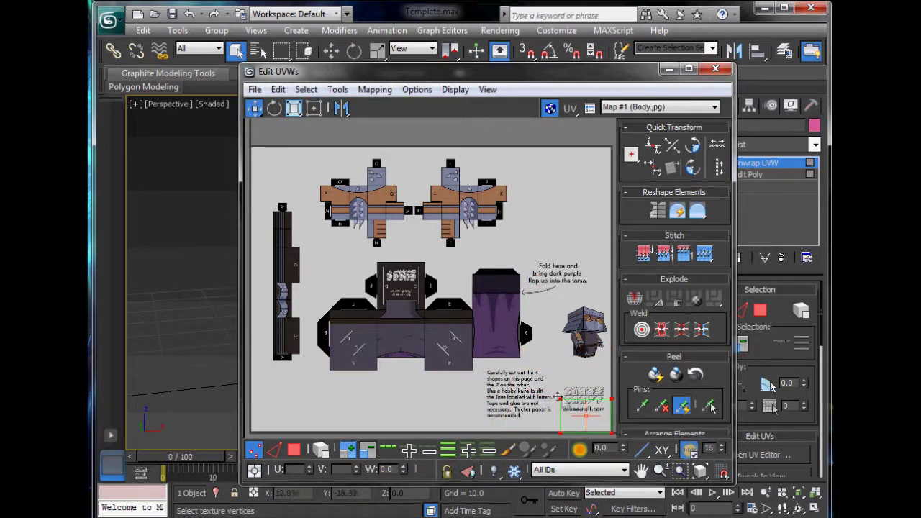
left_click_drag(559, 397, 285, 217)
middle_click_drag(351, 228, 470, 235)
scroll(469, 236, "up", 3)
left_click_drag(413, 70, 613, 77)
middle_click_drag(389, 273, 192, 200)
scroll(604, 292, "up", 3)
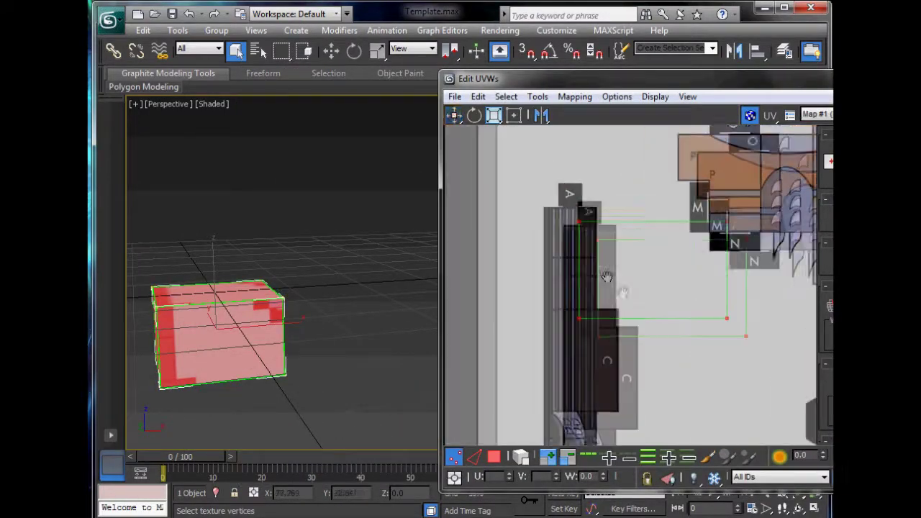
Try rotating the leg's UV rectangle by a quarter turn to match the vertical strip, and undo the rotations
left_click(473, 115)
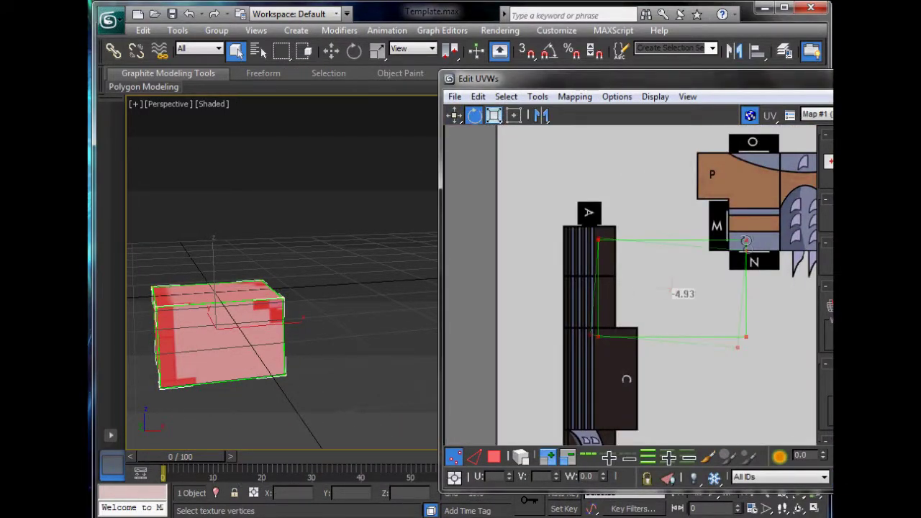
left_click_drag(745, 240, 710, 352)
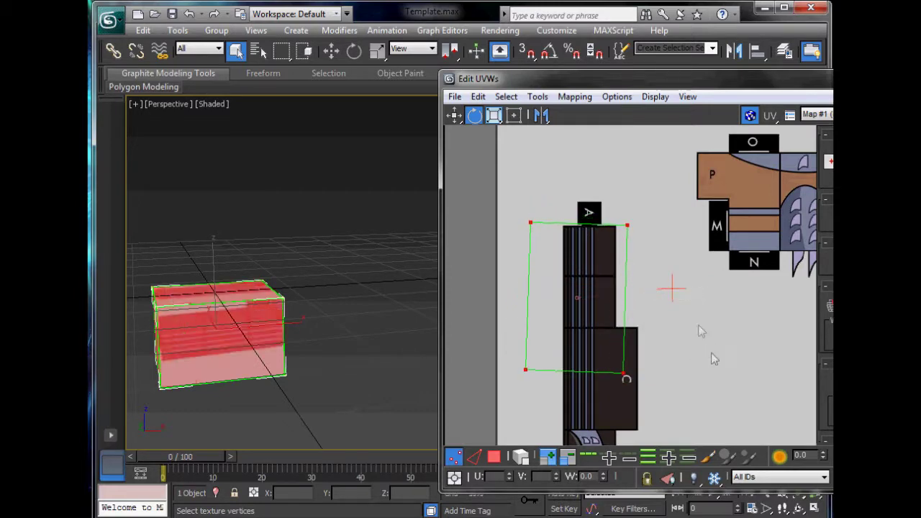
left_click(538, 97)
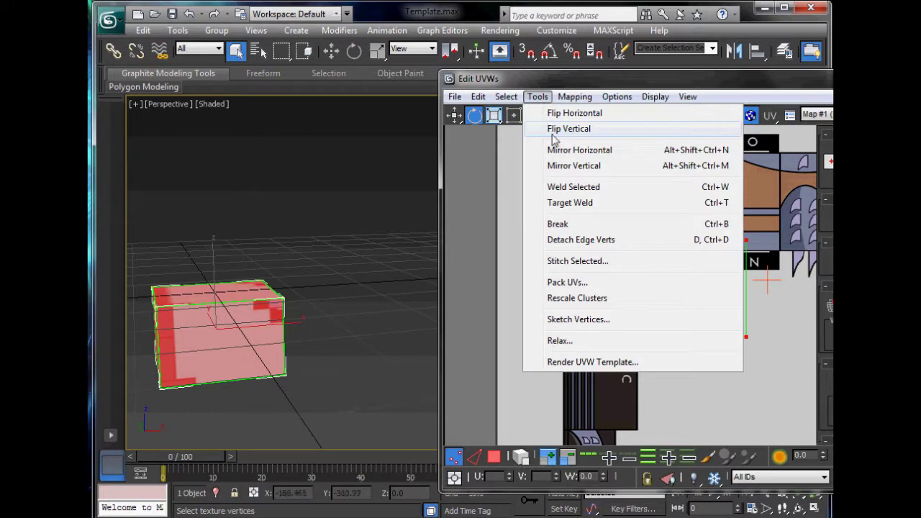
mouse_move(484, 100)
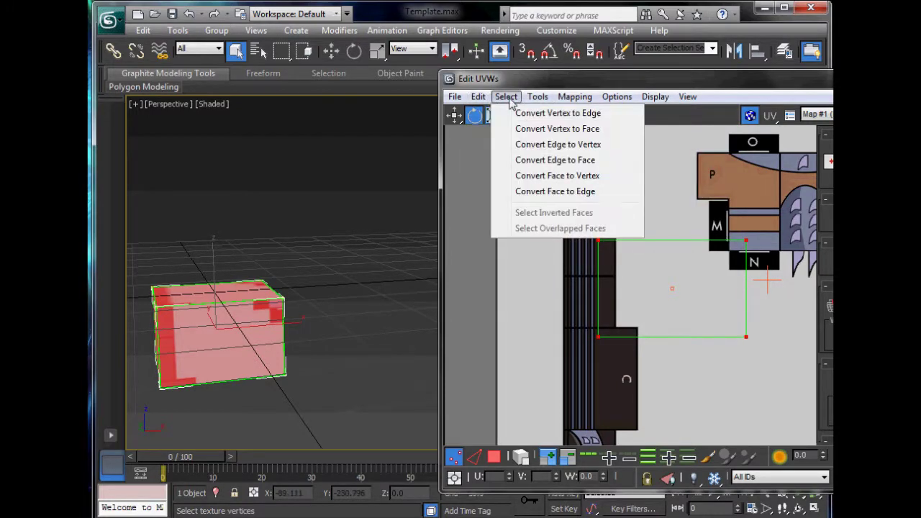
mouse_move(617, 98)
mouse_move(523, 103)
left_click(603, 479)
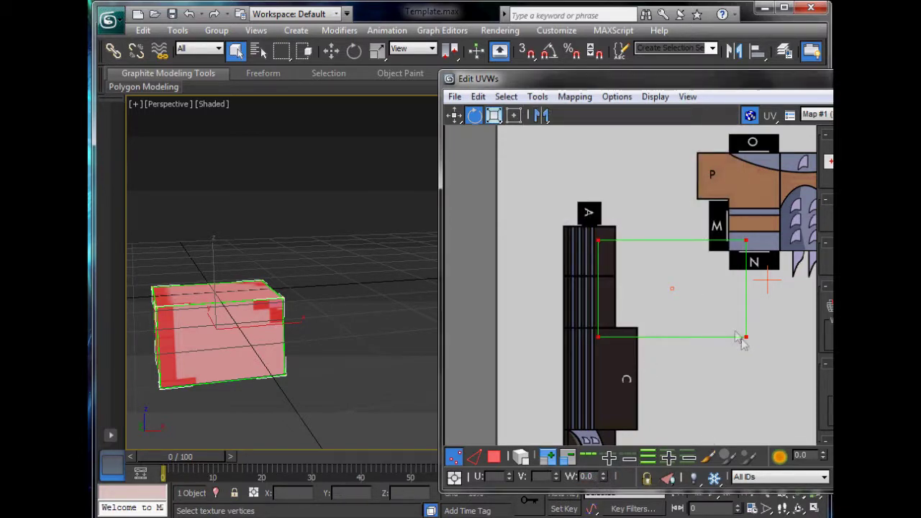
left_click_drag(741, 342, 705, 300)
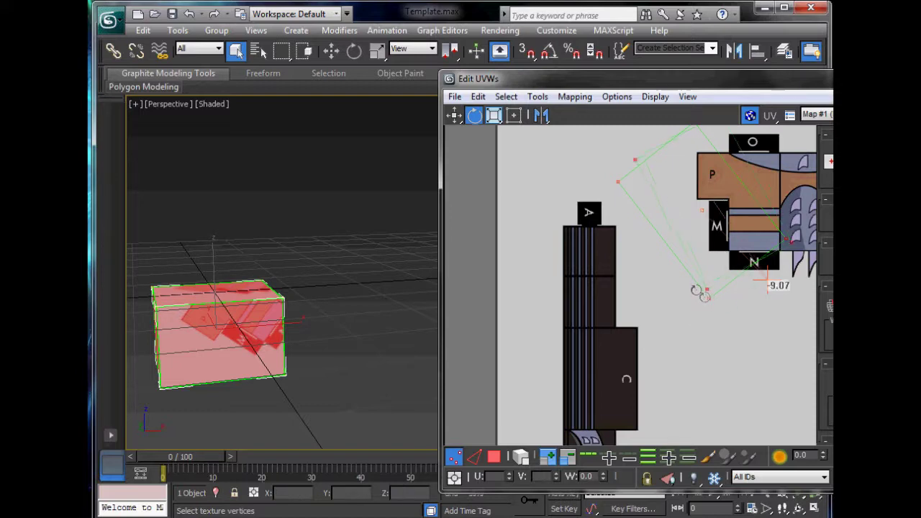
left_click_drag(700, 292, 697, 255)
key("ctrl+z")
key("ctrl+z")
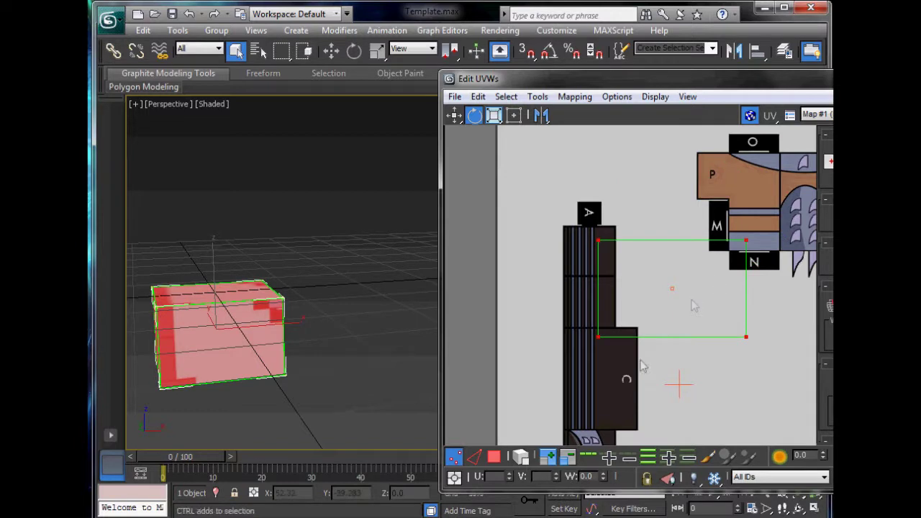
Rotate the leg's UV rectangle by about -90 degrees and align its upper-left corner with panel C on the strip
middle_click_drag(626, 357, 605, 398)
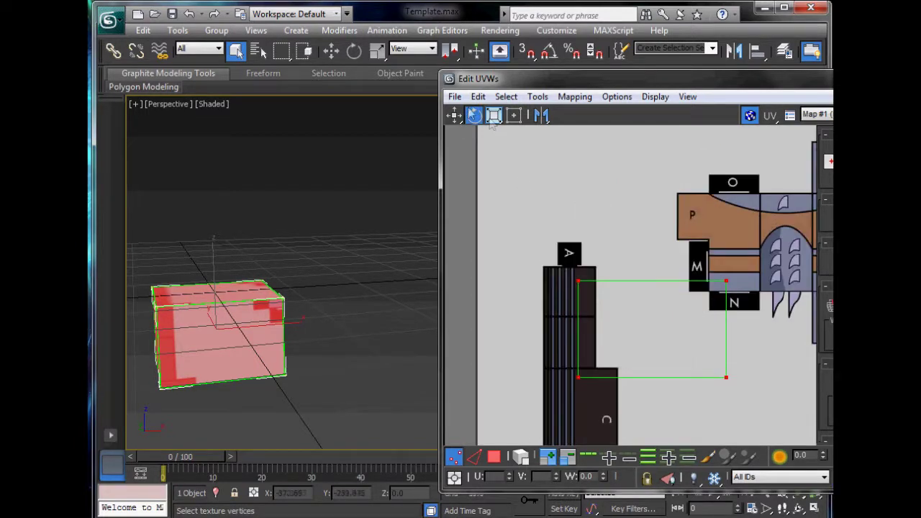
left_click_drag(725, 282, 740, 455)
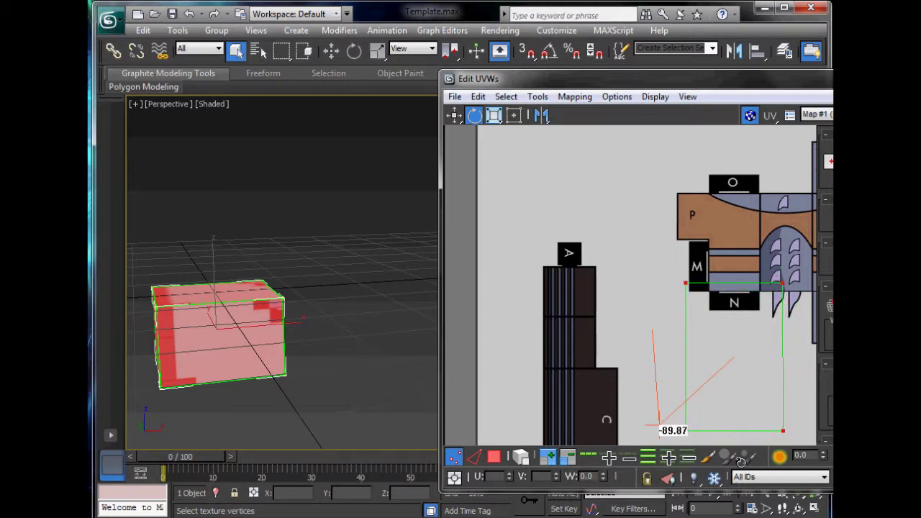
left_click_drag(742, 459, 742, 462)
left_click(453, 116)
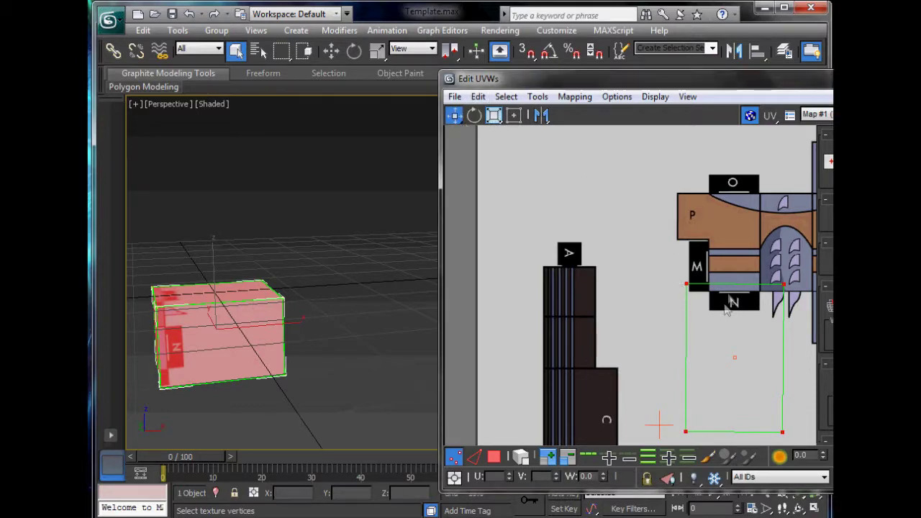
left_click_drag(688, 285, 562, 244)
scroll(559, 252, "up", 1)
middle_click_drag(612, 292, 544, 226)
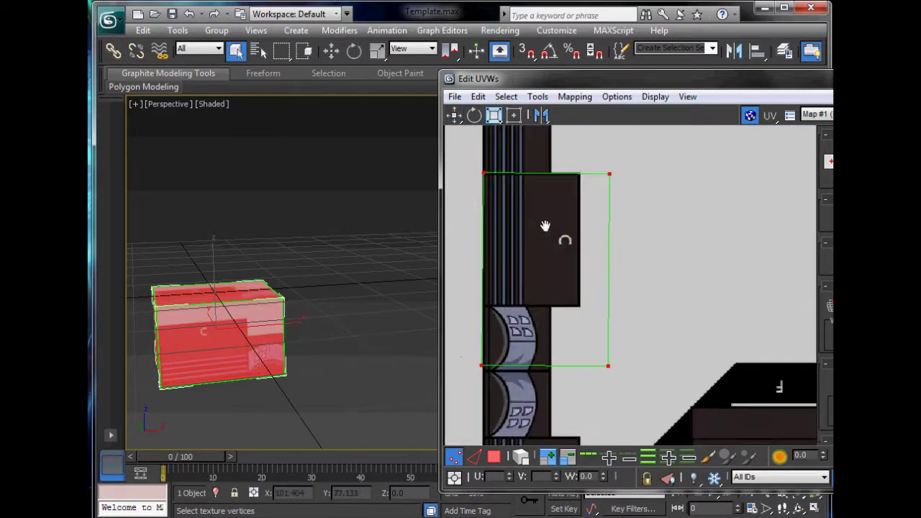
scroll(544, 226, "up", 1)
Resize the leg's UV rectangle from its lower-right corner to fit panel C and check the stripes on the box
left_click(513, 116)
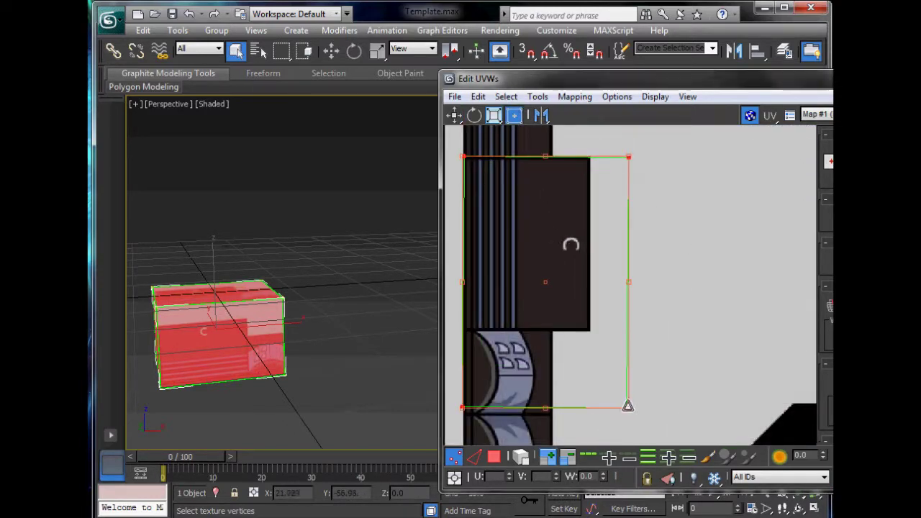
left_click_drag(628, 406, 590, 328)
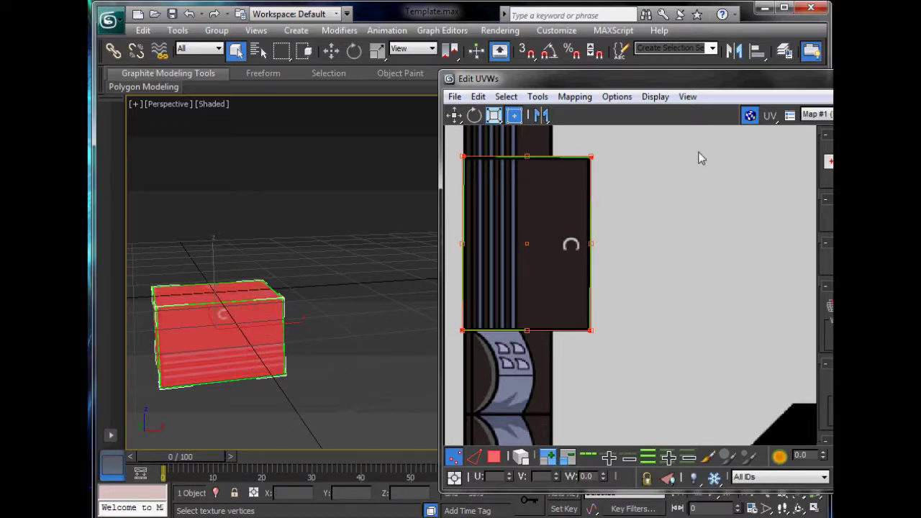
scroll(294, 307, "up", 3)
middle_click_drag(223, 317, 383, 257)
scroll(692, 321, "down", 3)
scroll(648, 302, "down", 3)
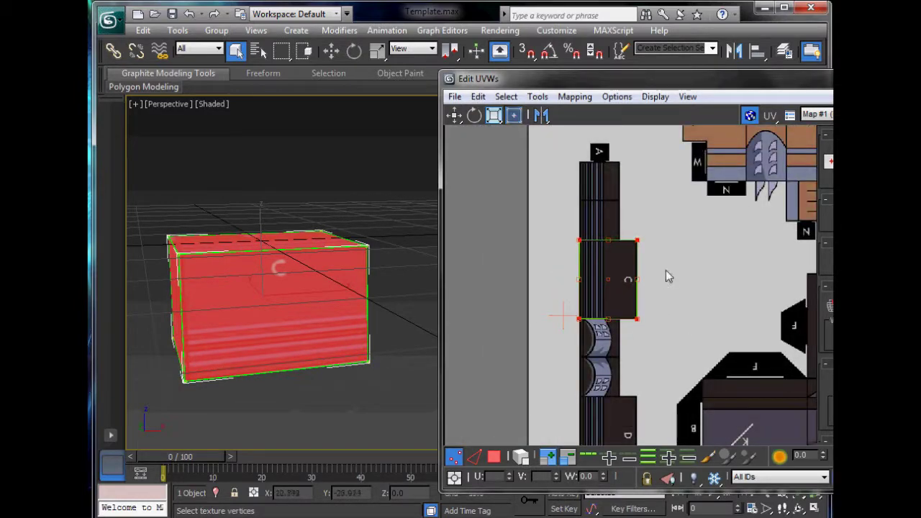
In face selection, separate the leg's back face from the UVs stacked on panel C and place it directly above that panel
left_click(495, 456)
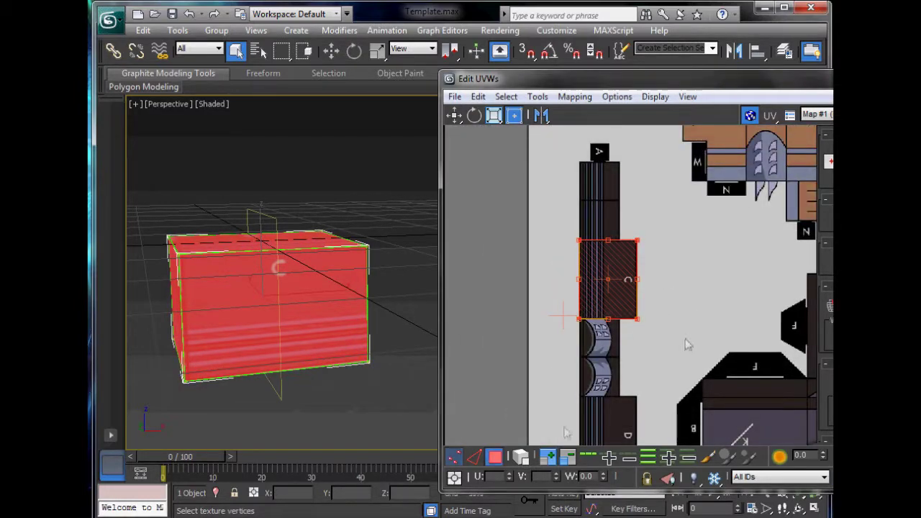
left_click(623, 286)
middle_click_drag(287, 326, 338, 328, "alt")
left_click_drag(566, 85, 585, 69)
middle_click_drag(676, 322, 662, 228)
left_click_drag(614, 162, 607, 317)
key("ctrl+z")
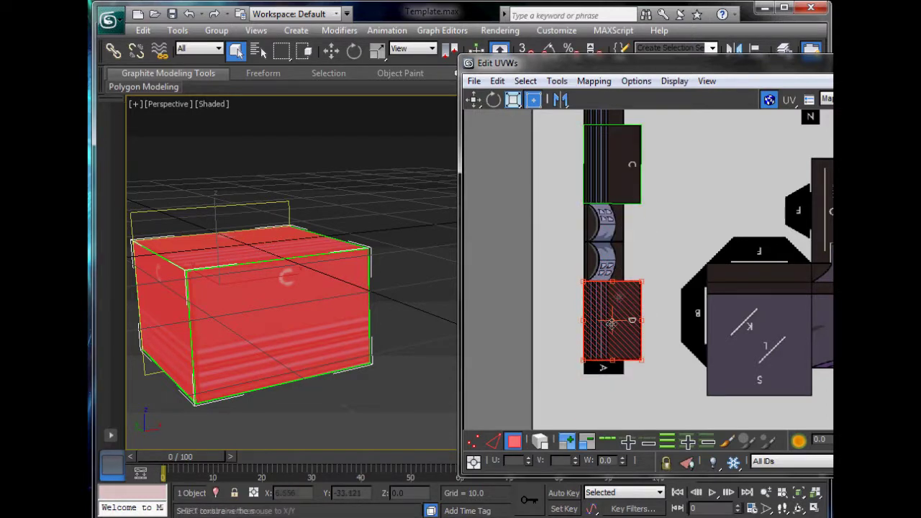
middle_click_drag(620, 242, 631, 344)
left_click_drag(625, 392, 627, 160)
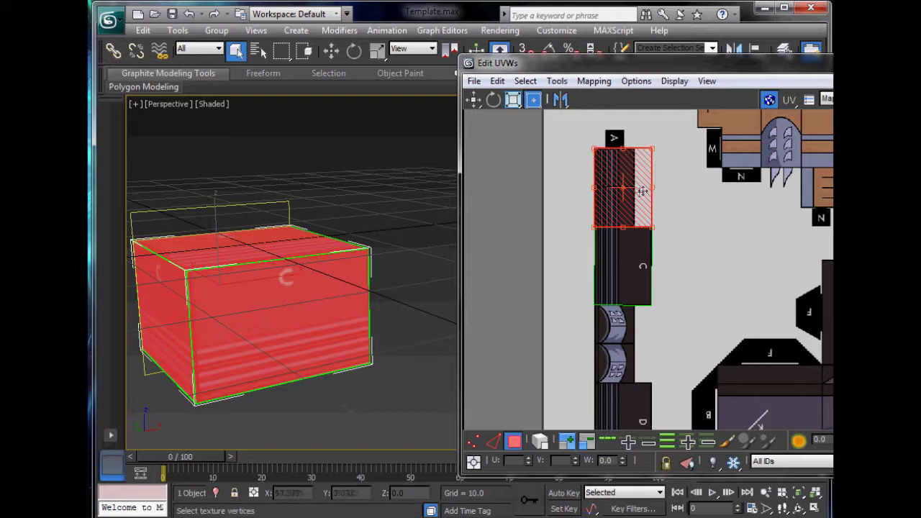
Separate further leg faces from the UVs stacked on panel C and place them on both sides of the strip
left_click_drag(607, 191, 606, 270)
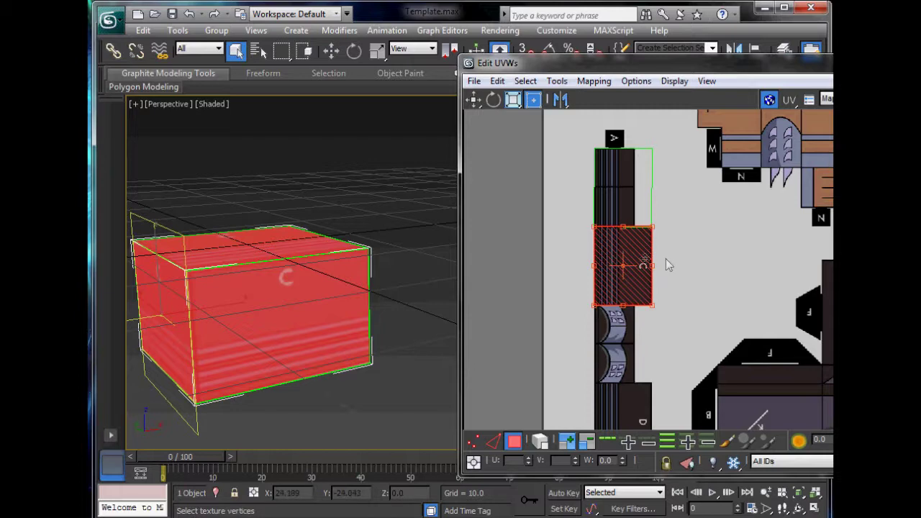
left_click_drag(628, 259, 741, 255)
left_click(628, 252)
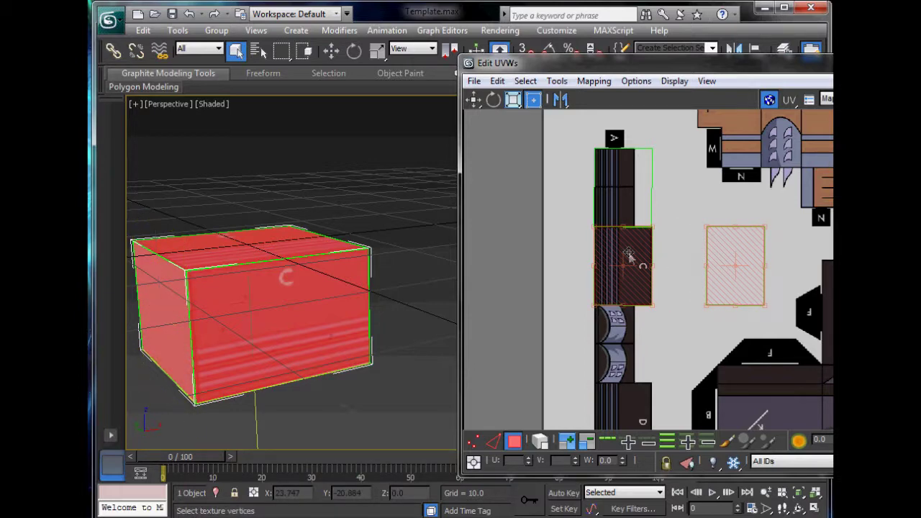
middle_click_drag(627, 255, 634, 224)
left_click_drag(634, 224, 571, 220)
middle_click_drag(641, 281, 634, 239)
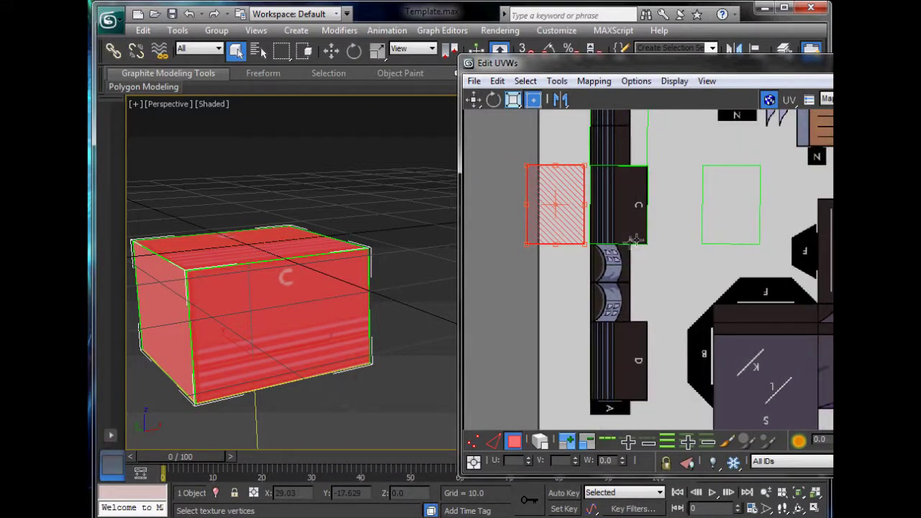
key("ctrl+z")
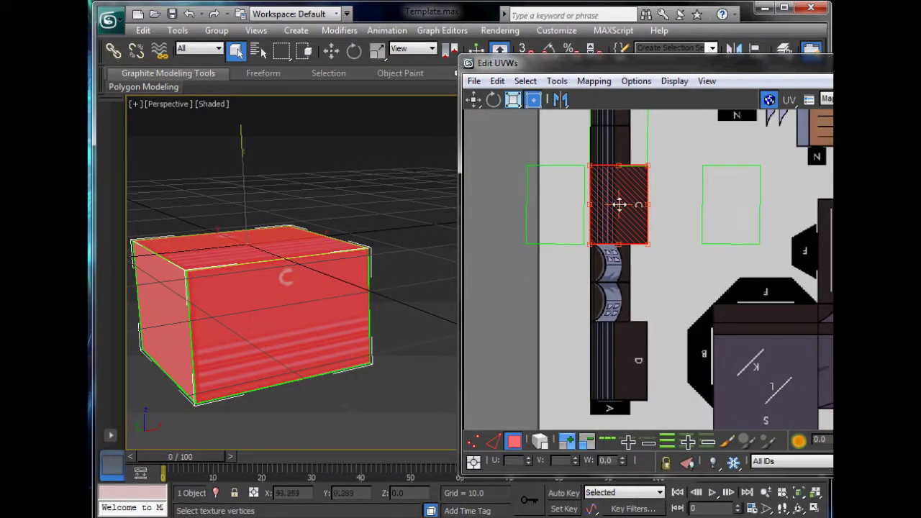
mouse_move(610, 210)
left_mouse_down()
mouse_move(688, 209)
mouse_move(676, 209)
left_mouse_up()
key("ctrl+z")
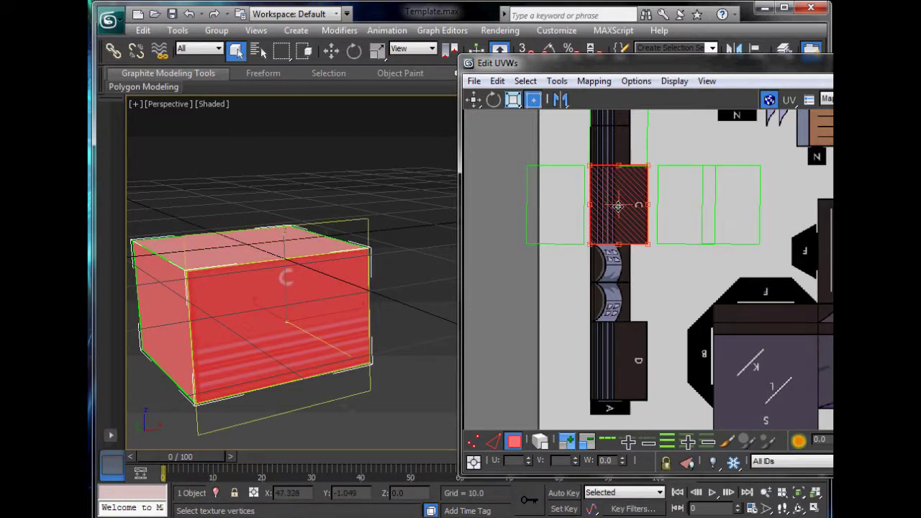
Fit the leg's front face over the two boot panels below panel C, and place another leg face on panel D
left_click_drag(618, 203, 619, 269)
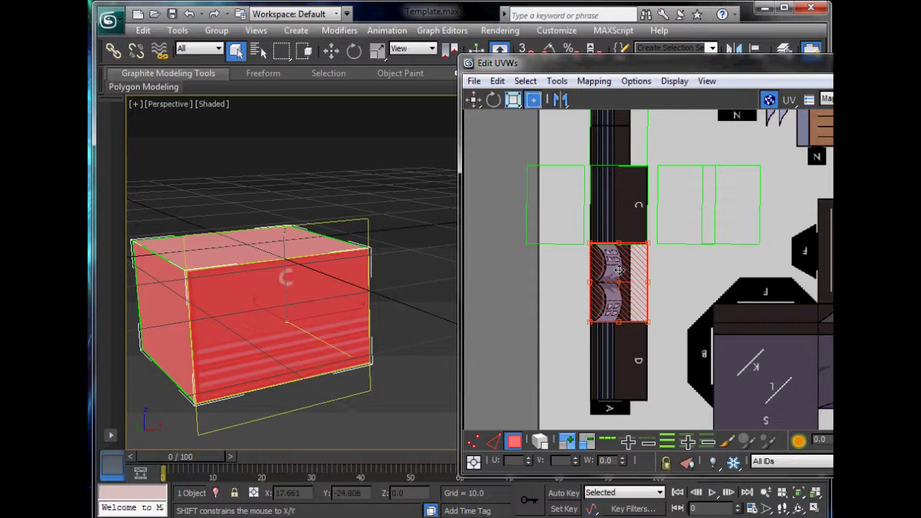
key("ctrl+z")
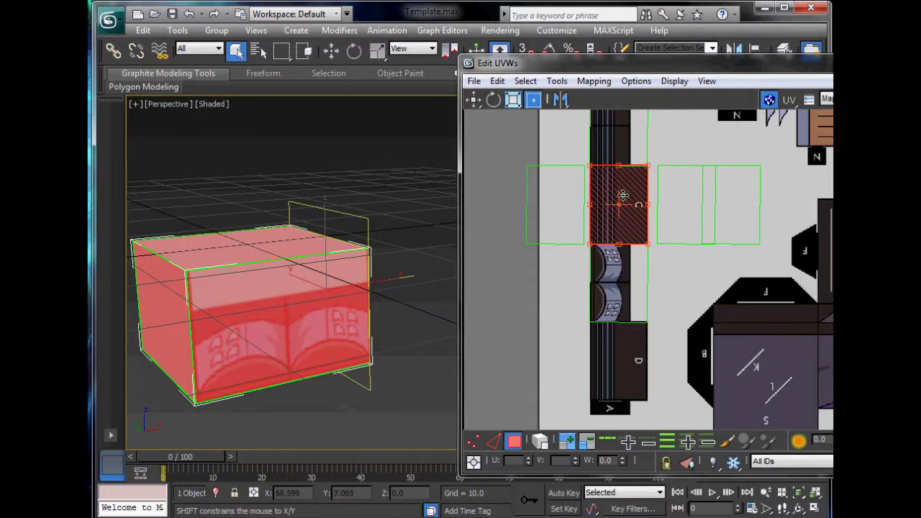
left_click_drag(623, 195, 628, 354)
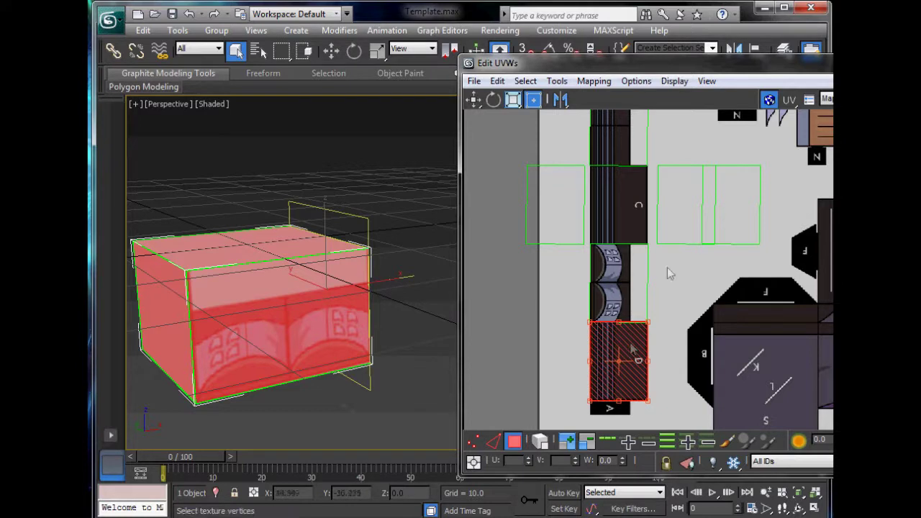
key("ctrl+z")
mouse_move(621, 197)
left_mouse_down()
mouse_move(738, 205)
mouse_move(699, 185)
mouse_move(631, 191)
left_mouse_up()
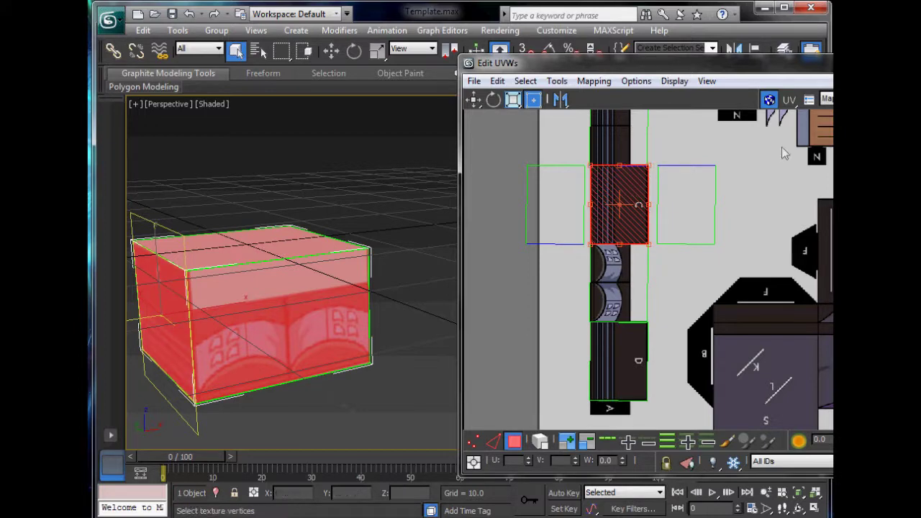
Close the UV editor, leave the leg's Unwrap UVW sub-object mode, deselect the leg and unhide all the character's parts
left_click(914, 62)
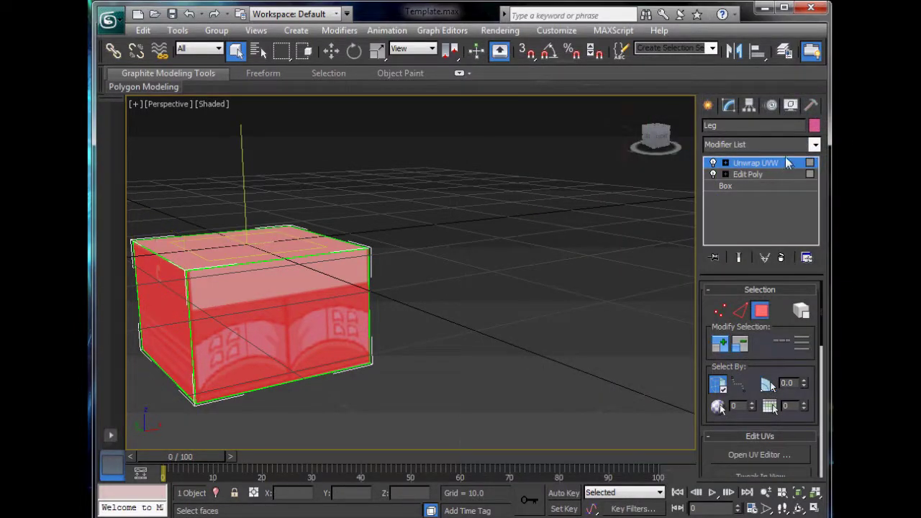
left_click(769, 165)
left_click(518, 220)
right_click(519, 220)
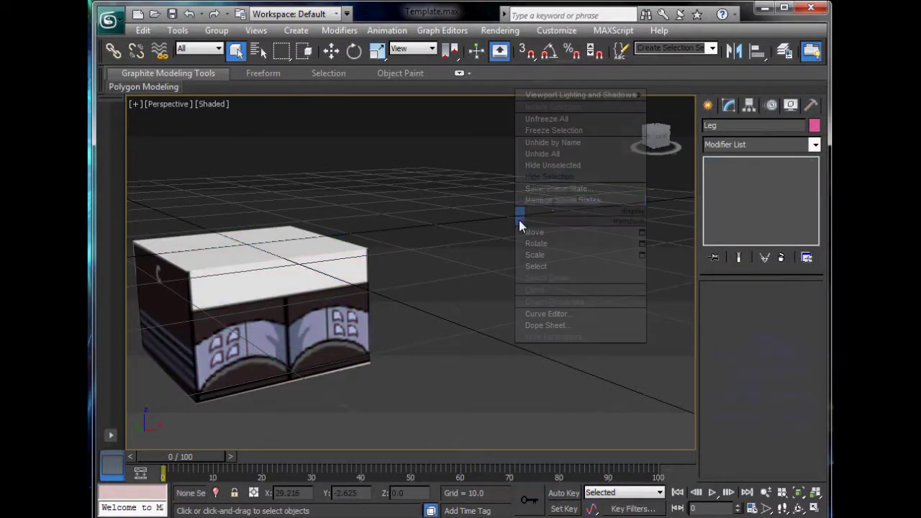
left_click(573, 155)
middle_click_drag(529, 315, 340, 327, "alt")
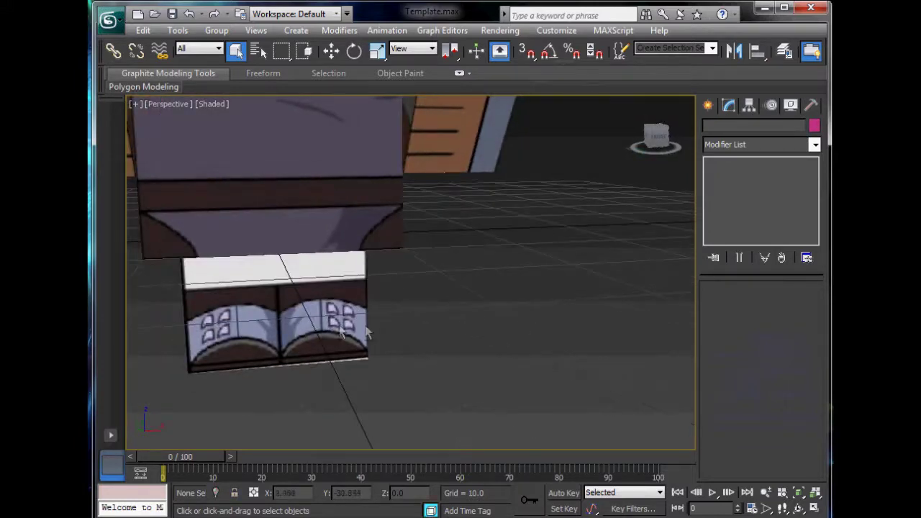
middle_click_drag(438, 339, 480, 366)
Lower the Body box to a Z position of -5 so it covers the blank part of the leg
left_click(350, 242)
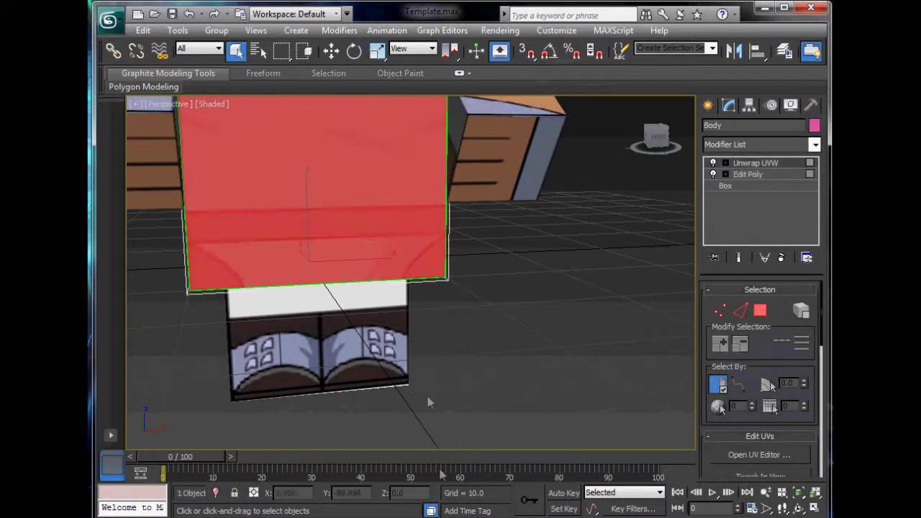
key("w")
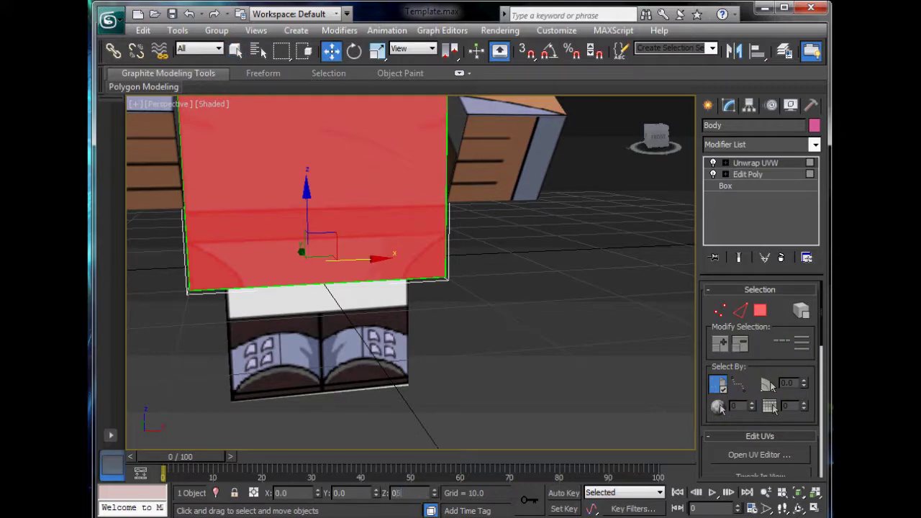
type("-5")
key("Return")
Set the Z position of both arms, Arm001 and Arm, to 12
middle_click_drag(497, 108, 538, 247)
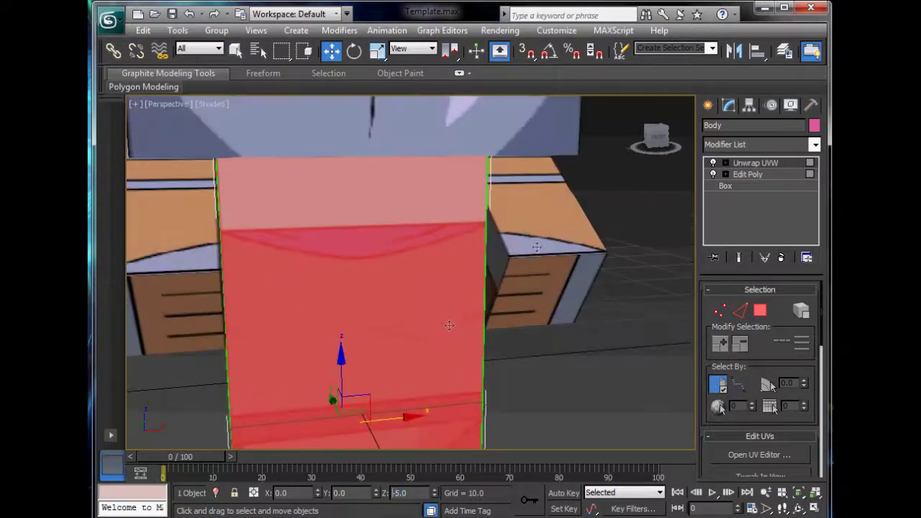
left_click(539, 246)
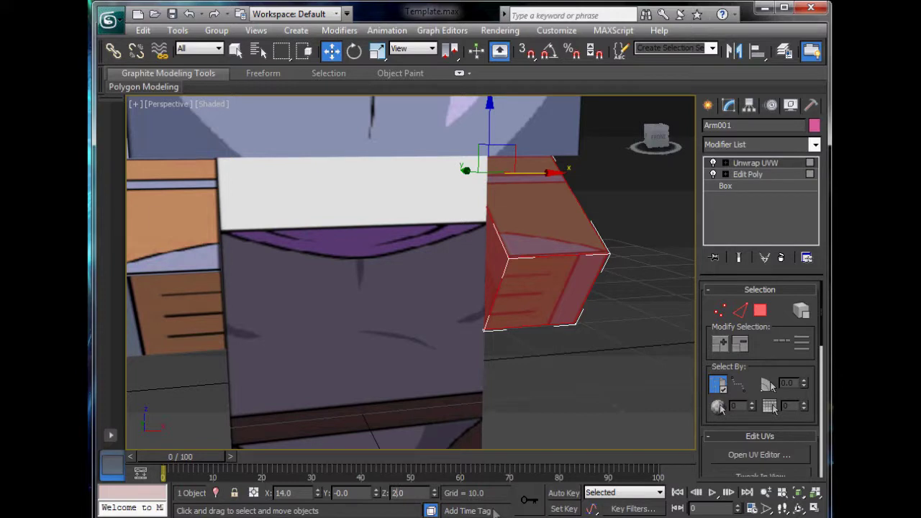
key("Return")
type("12")
key("Return")
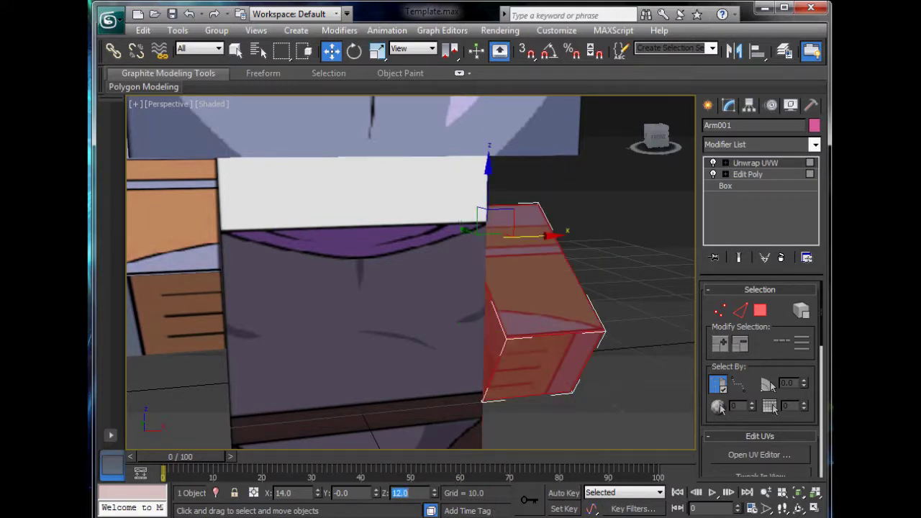
left_click(171, 291)
type("12")
key("Return")
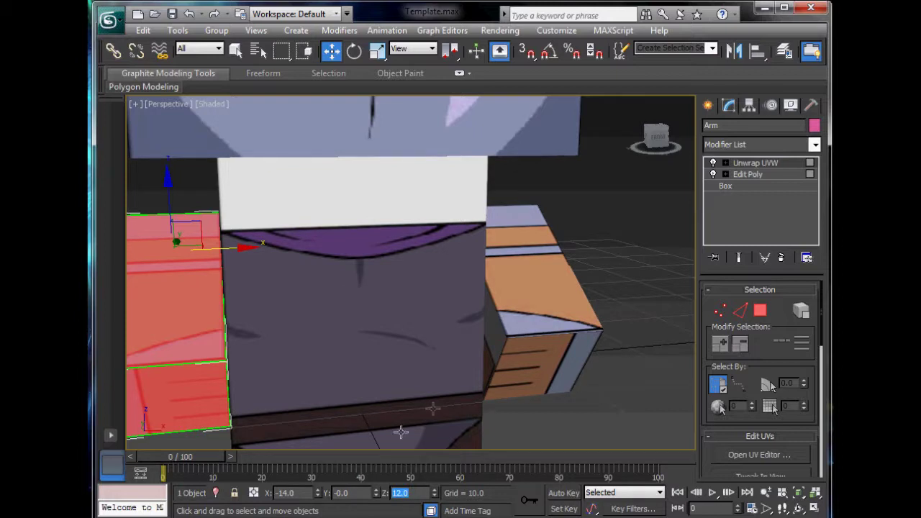
Raise Arm001 to a Z position of 13
left_click(524, 353)
double_click(421, 492)
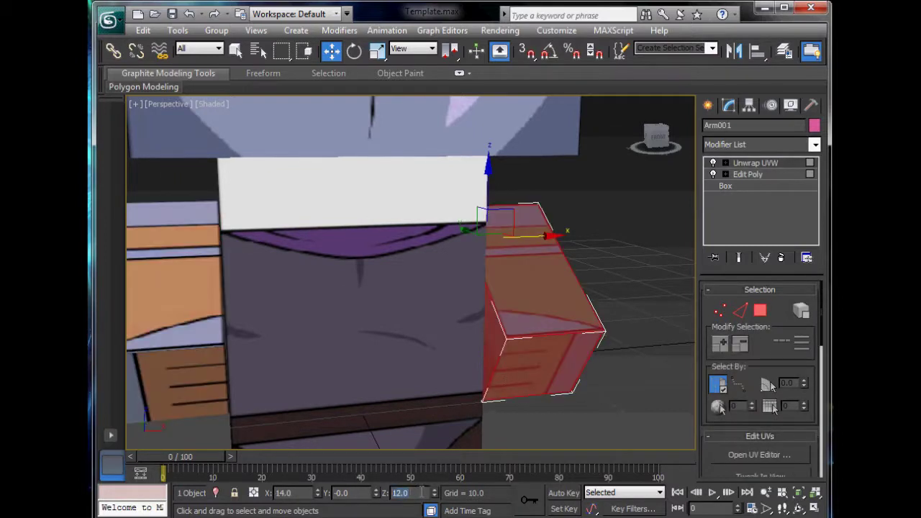
type("13")
key("Return")
Lower the Head box to a Z position of 15, deselect it and review the assembled character
left_click(385, 133)
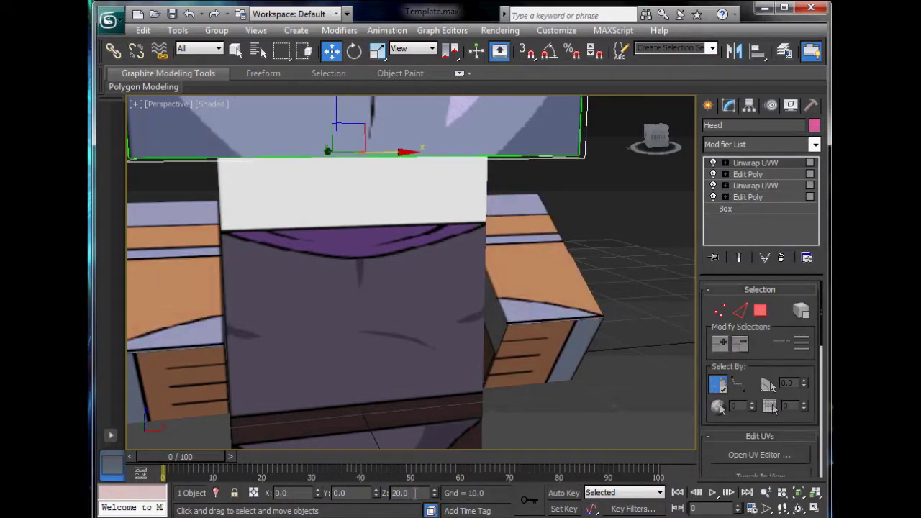
type("15")
key("Return")
left_click(595, 407)
scroll(597, 408, "down", 5)
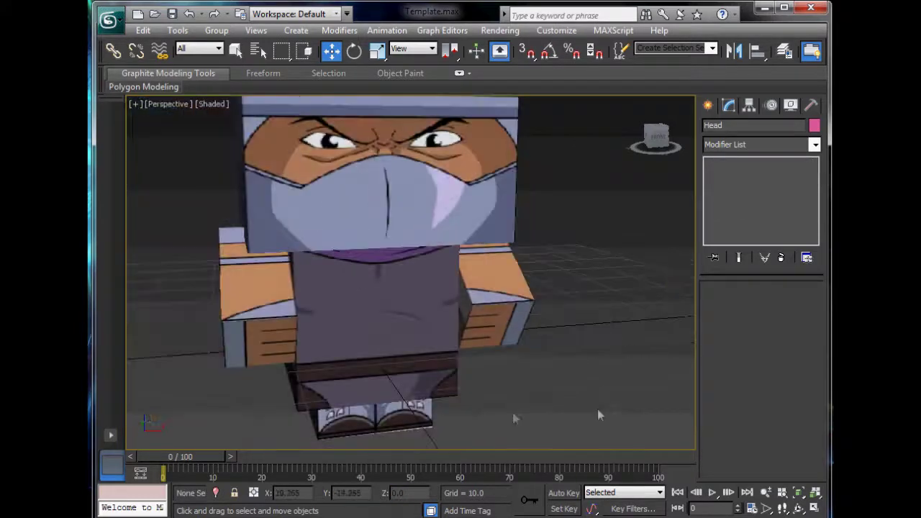
middle_click_drag(469, 395, 369, 405)
middle_click_drag(398, 210, 633, 231, "alt")
Open the Material Editor, copy both character336 images into the Box Art folder in Windows Explorer, and rename character336-1 as Head
key("m")
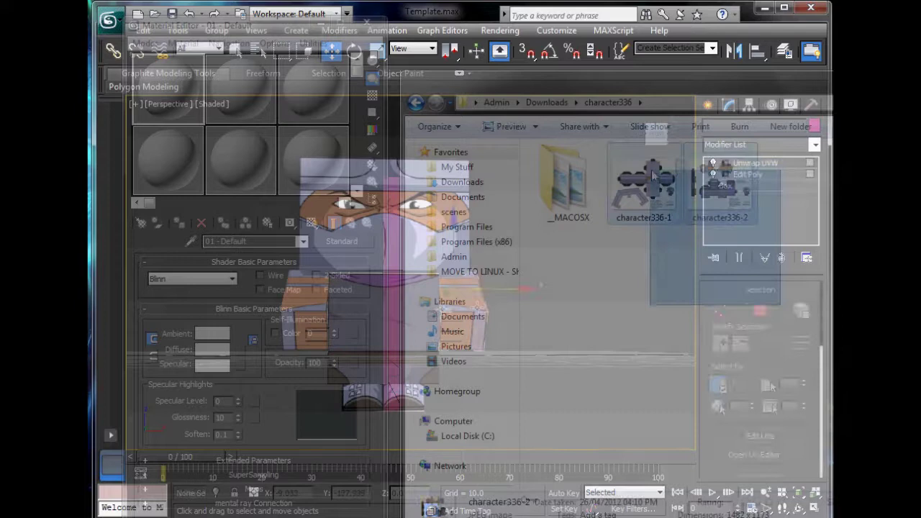
left_click_drag(653, 173, 651, 173)
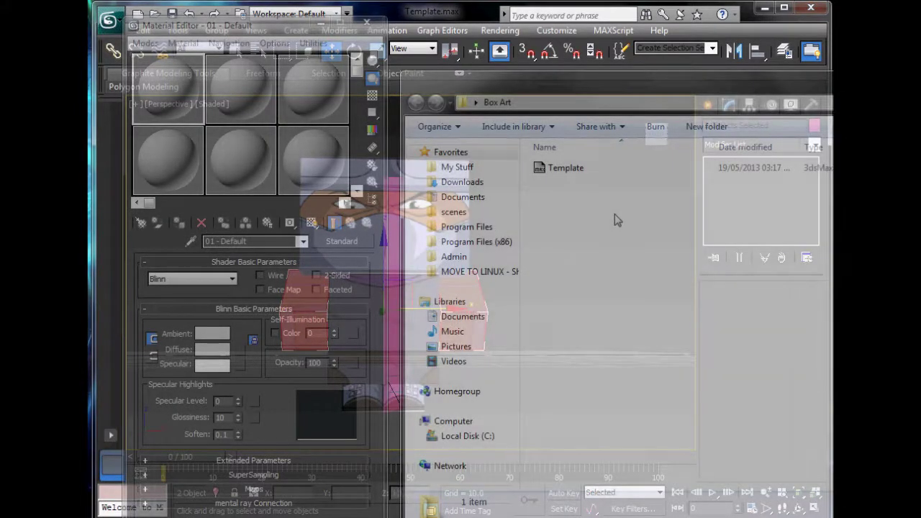
key("F2")
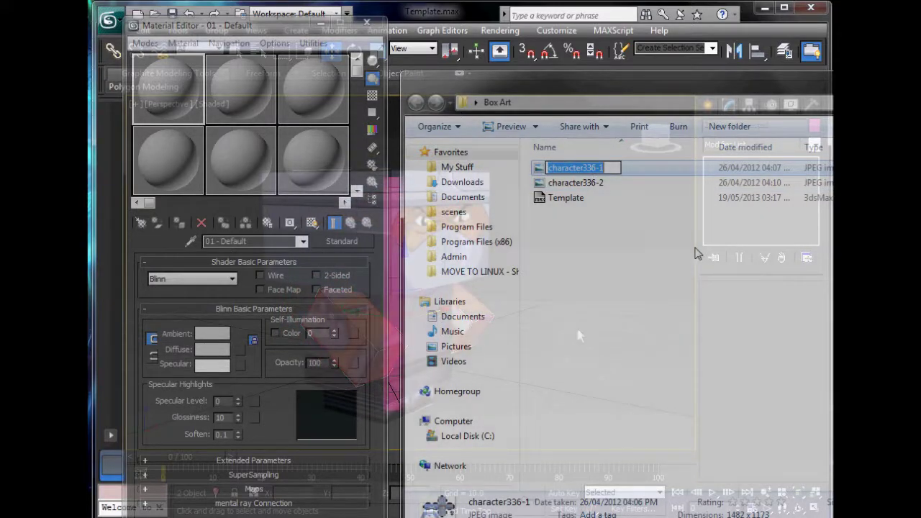
type("Head")
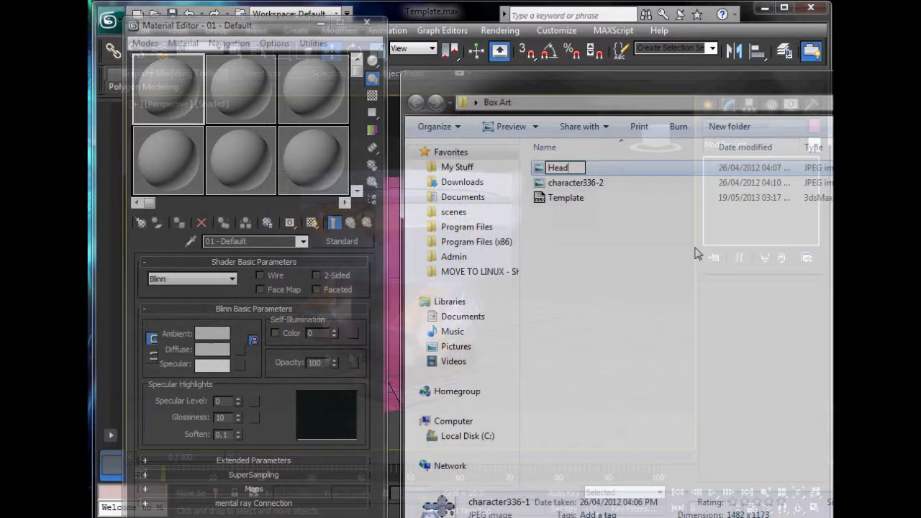
key("Return")
Rename the character336-2 image in the Box Art folder as Body
left_click(576, 167)
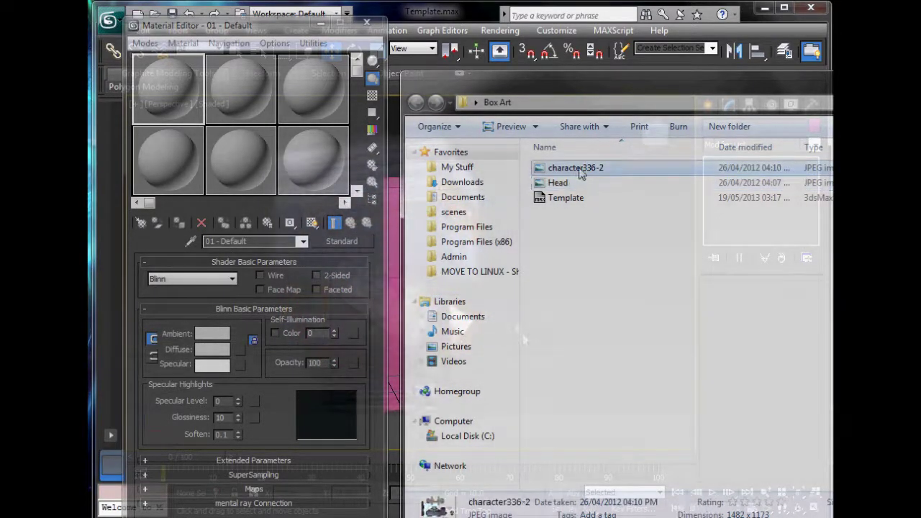
key("F2")
type("Body")
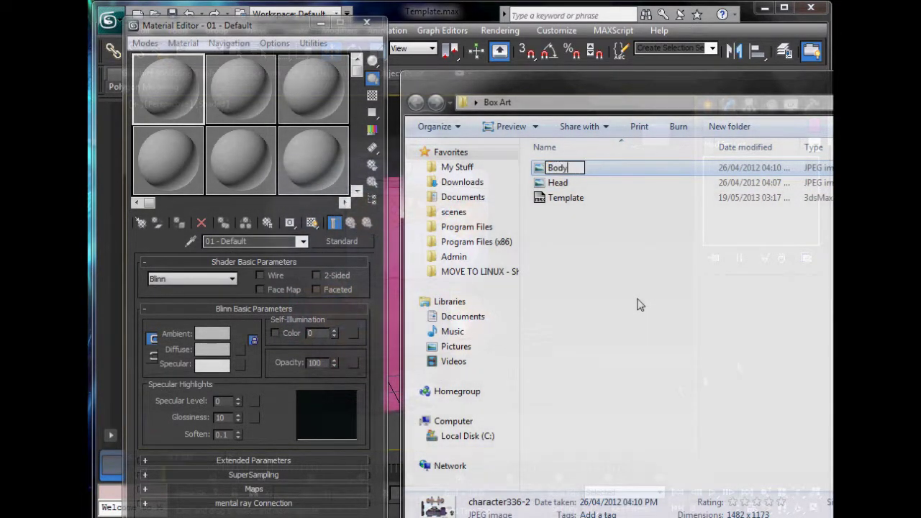
key("Return")
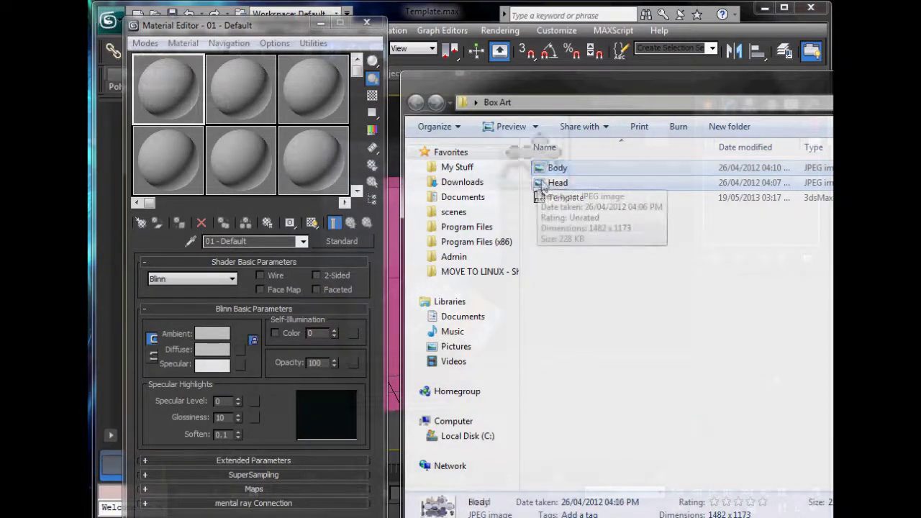
Load the Head image into the first material slot and the Body image into the second
left_click_drag(544, 184, 171, 94)
left_click(565, 167)
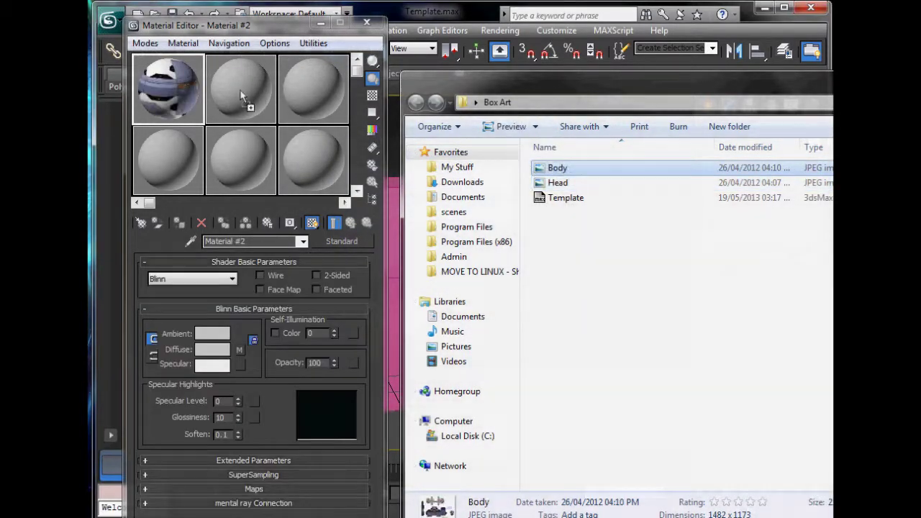
left_click_drag(241, 97, 241, 97)
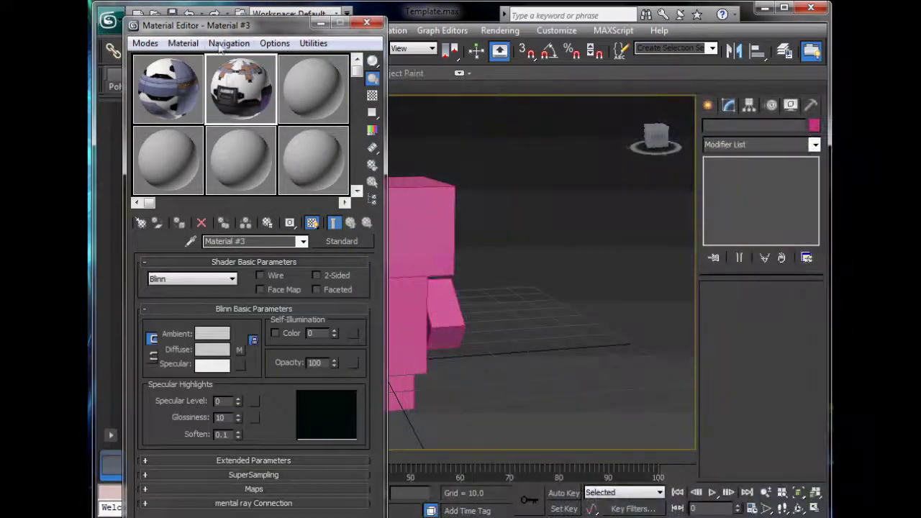
Uncover the character in the viewport, apply the head image material to its head box and select that box
left_click_drag(268, 34, 672, 78)
left_click_drag(573, 132, 443, 246)
left_click(425, 239)
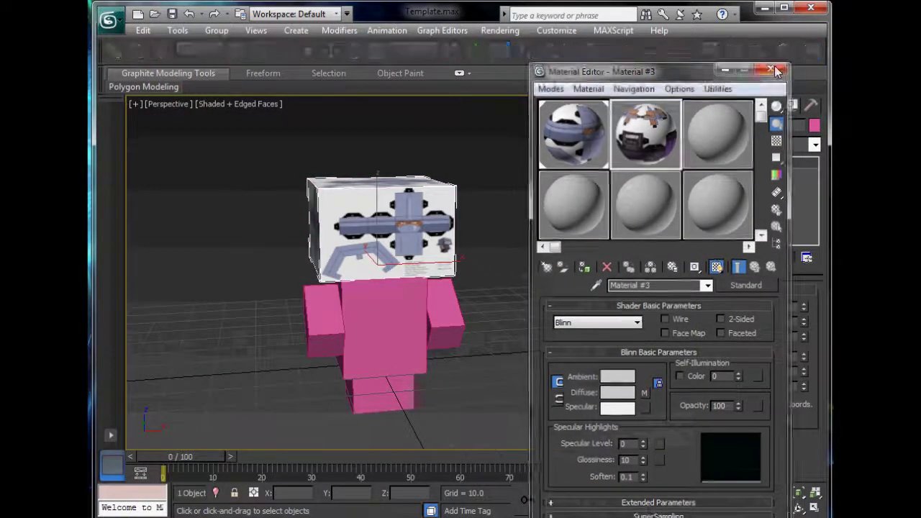